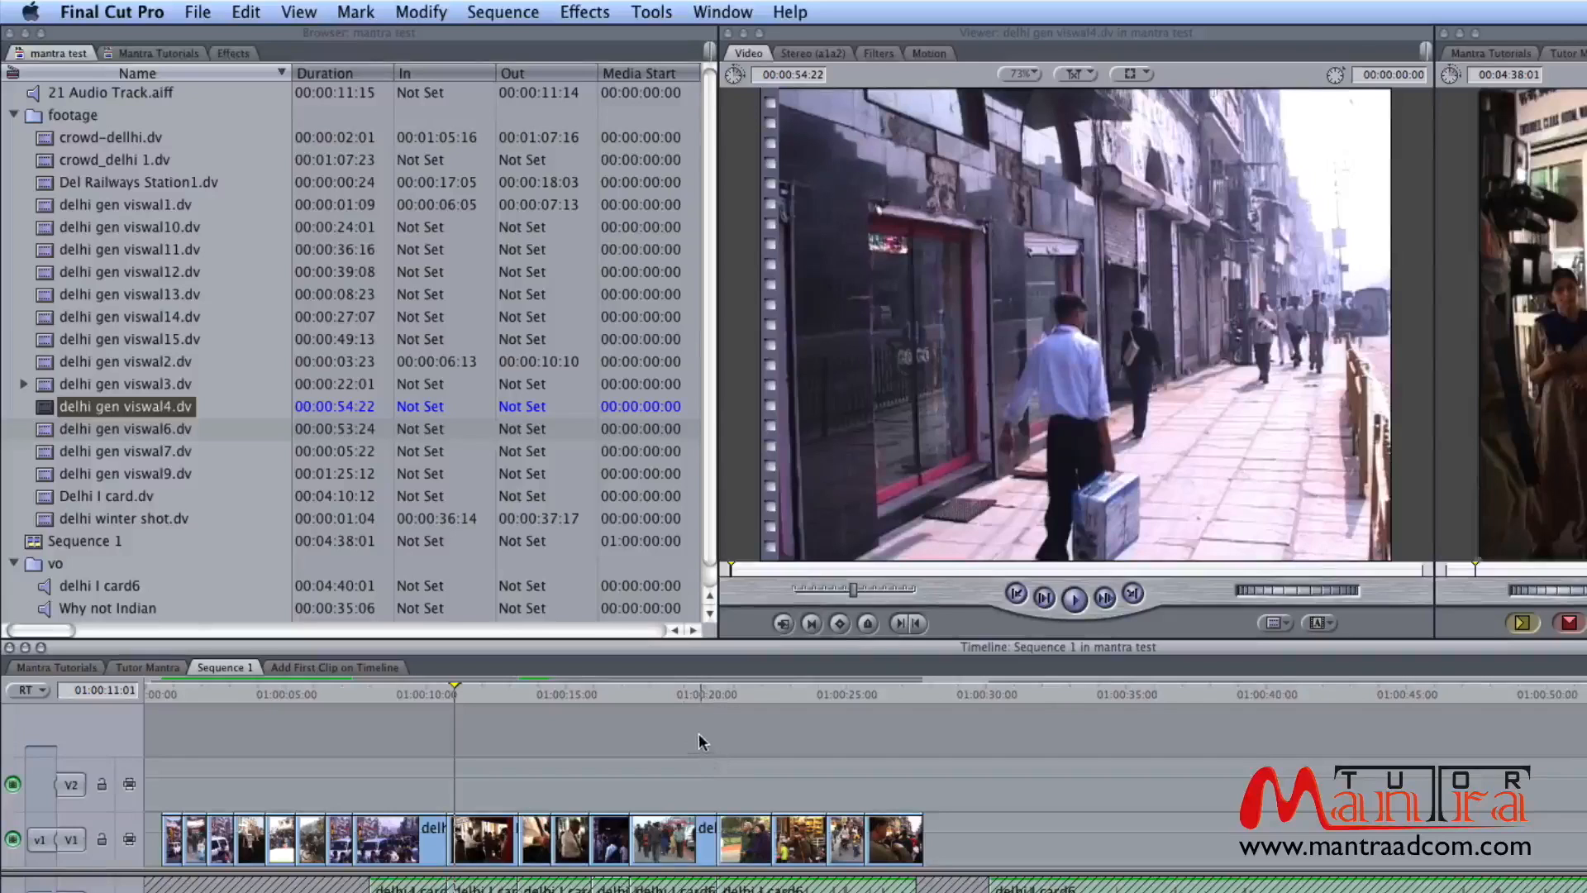
# Zoom in on the Sequence 1 timeline and park the playhead inside the delhi winter shot clip on V1.
pyautogui.click(668, 691)
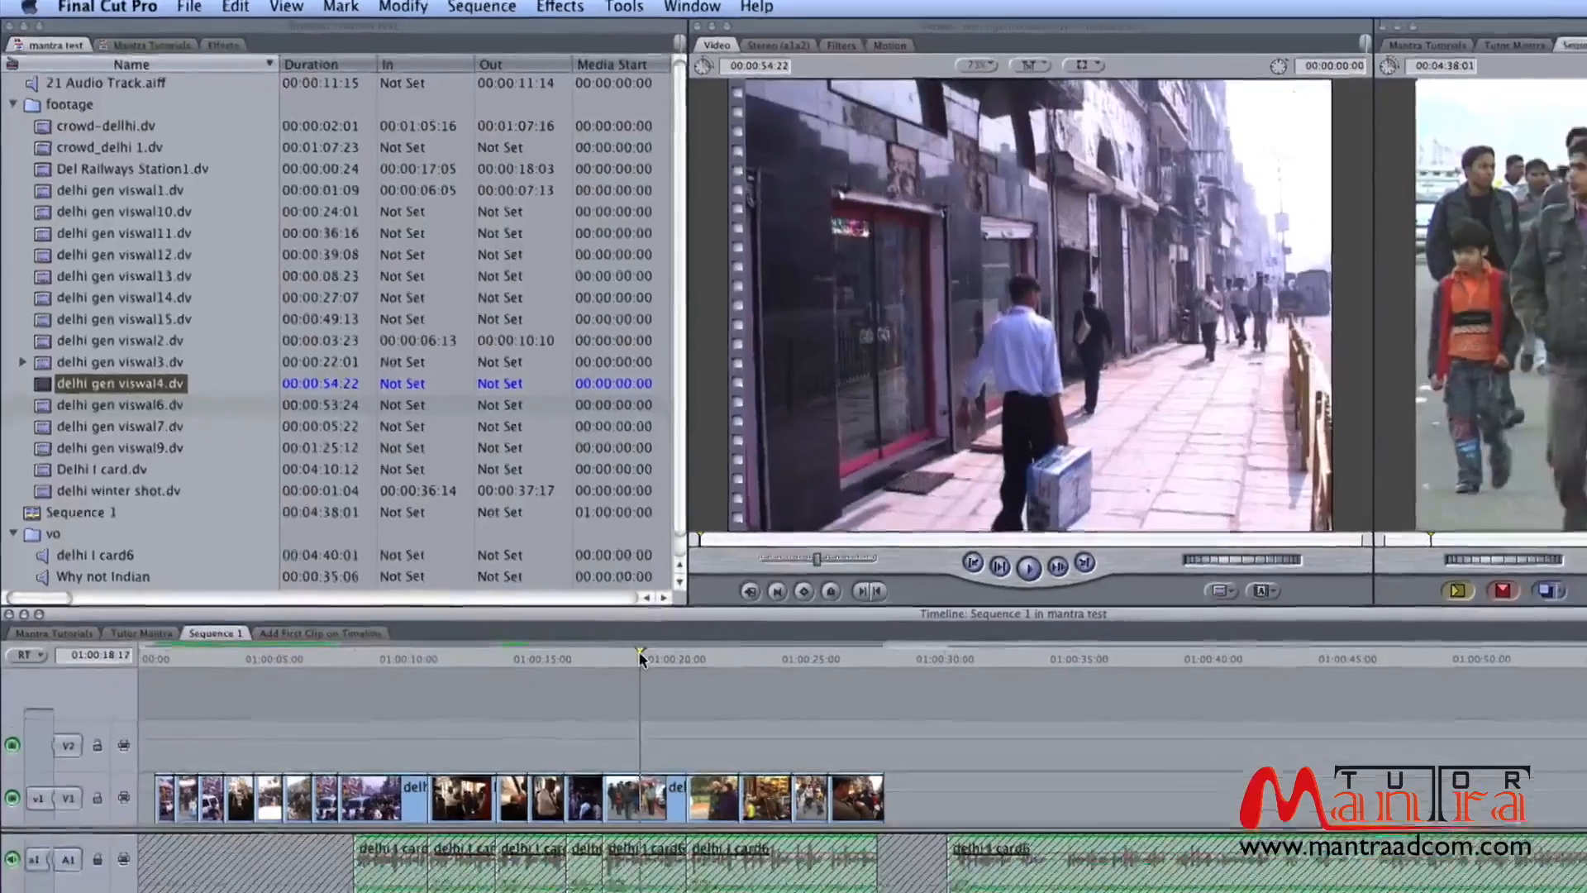
pyautogui.press('super+equal')
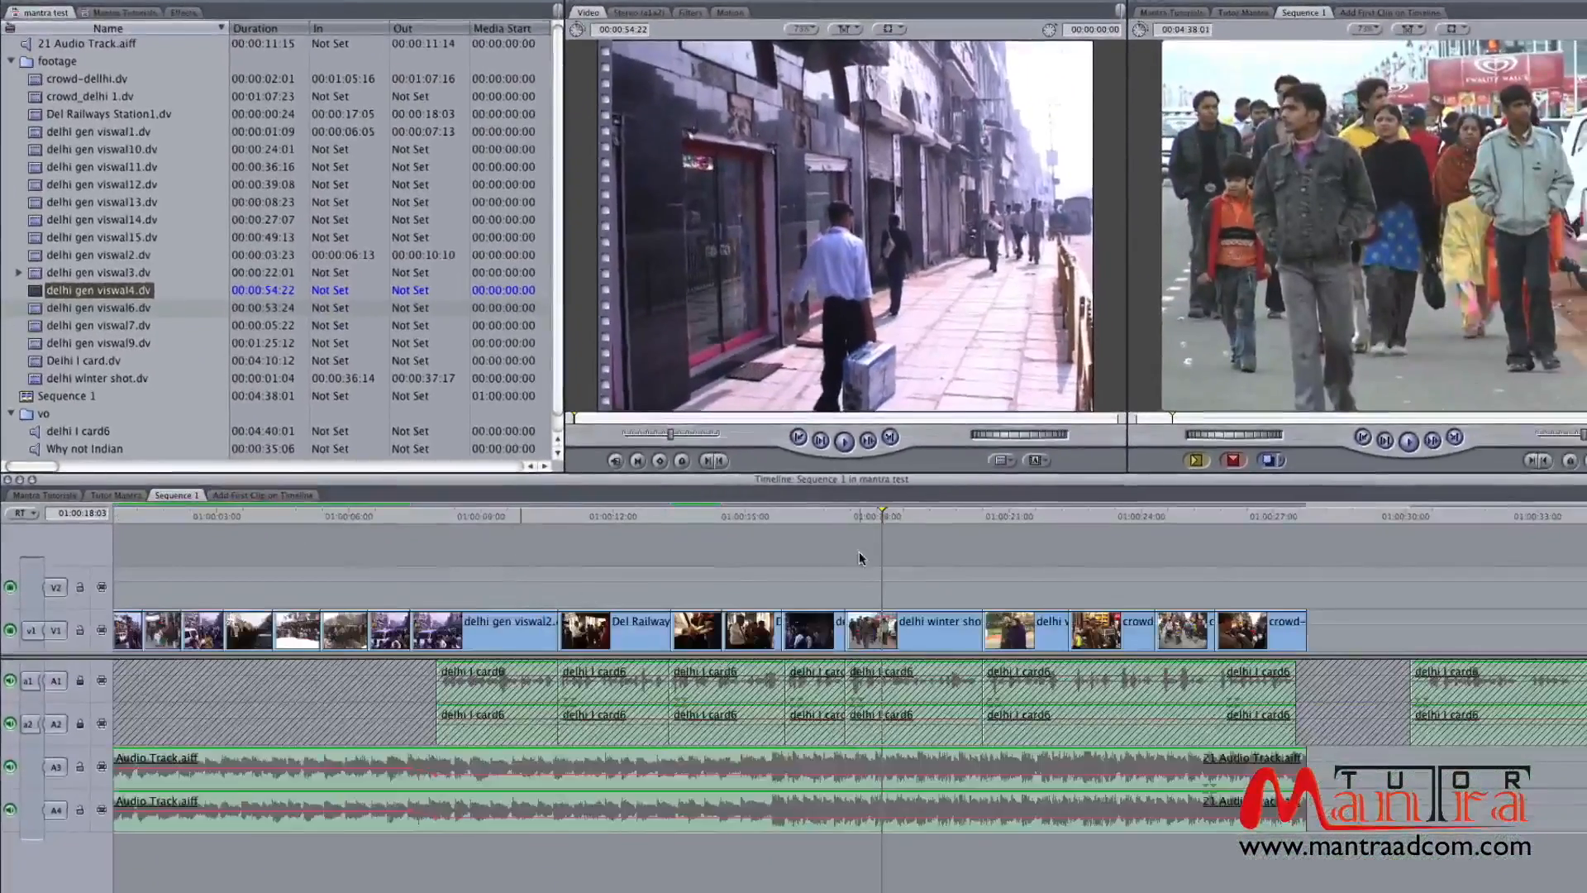
pyautogui.moveTo(894, 538); pyautogui.dragTo(844, 514)
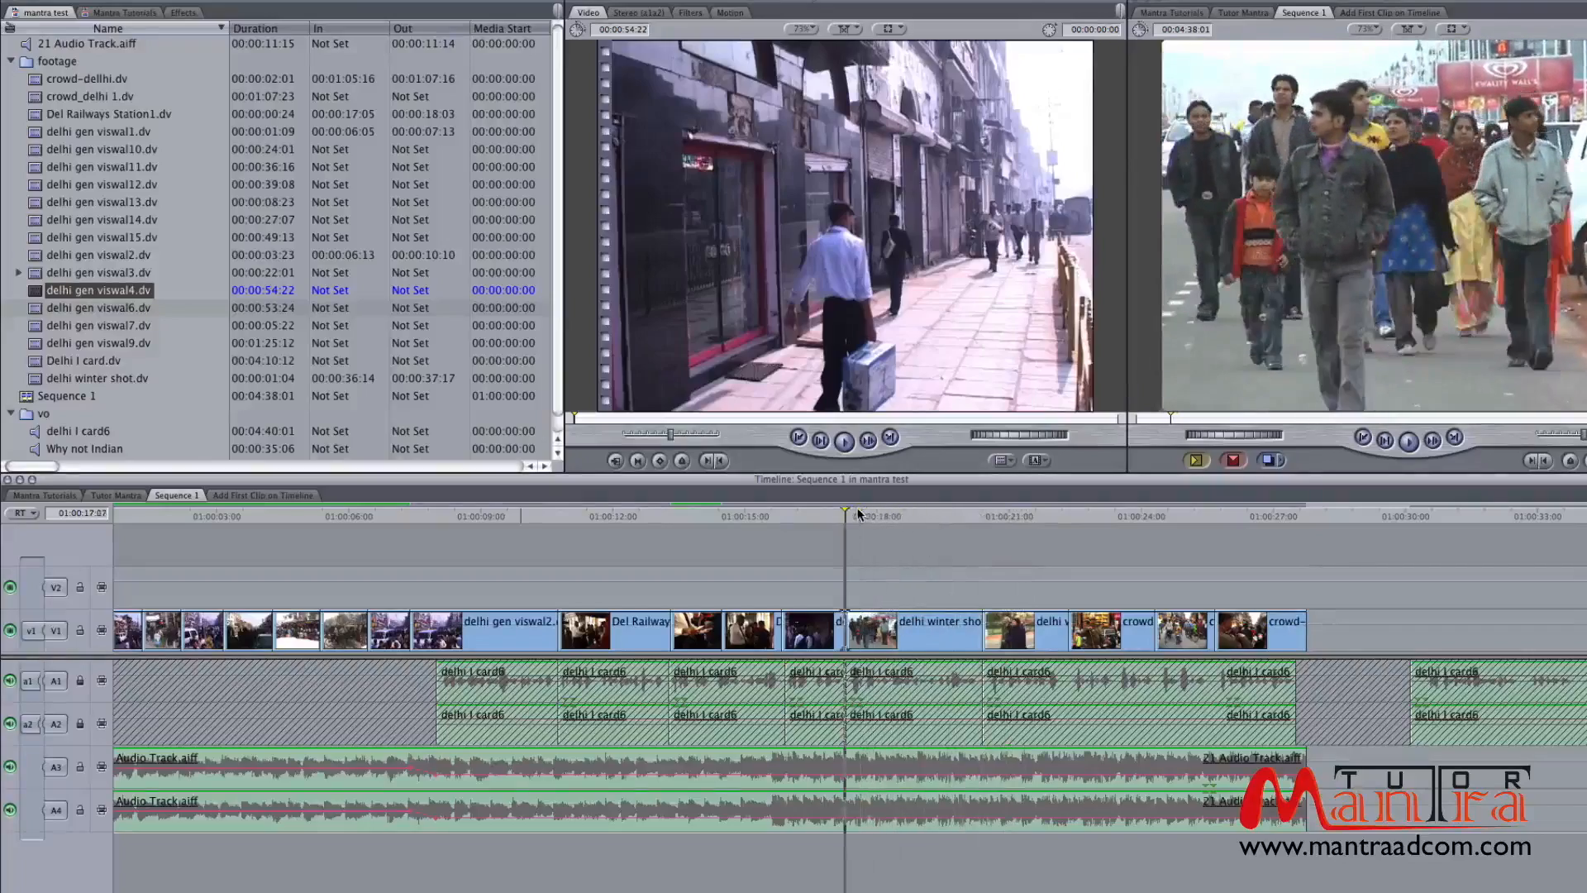
pyautogui.click(893, 514)
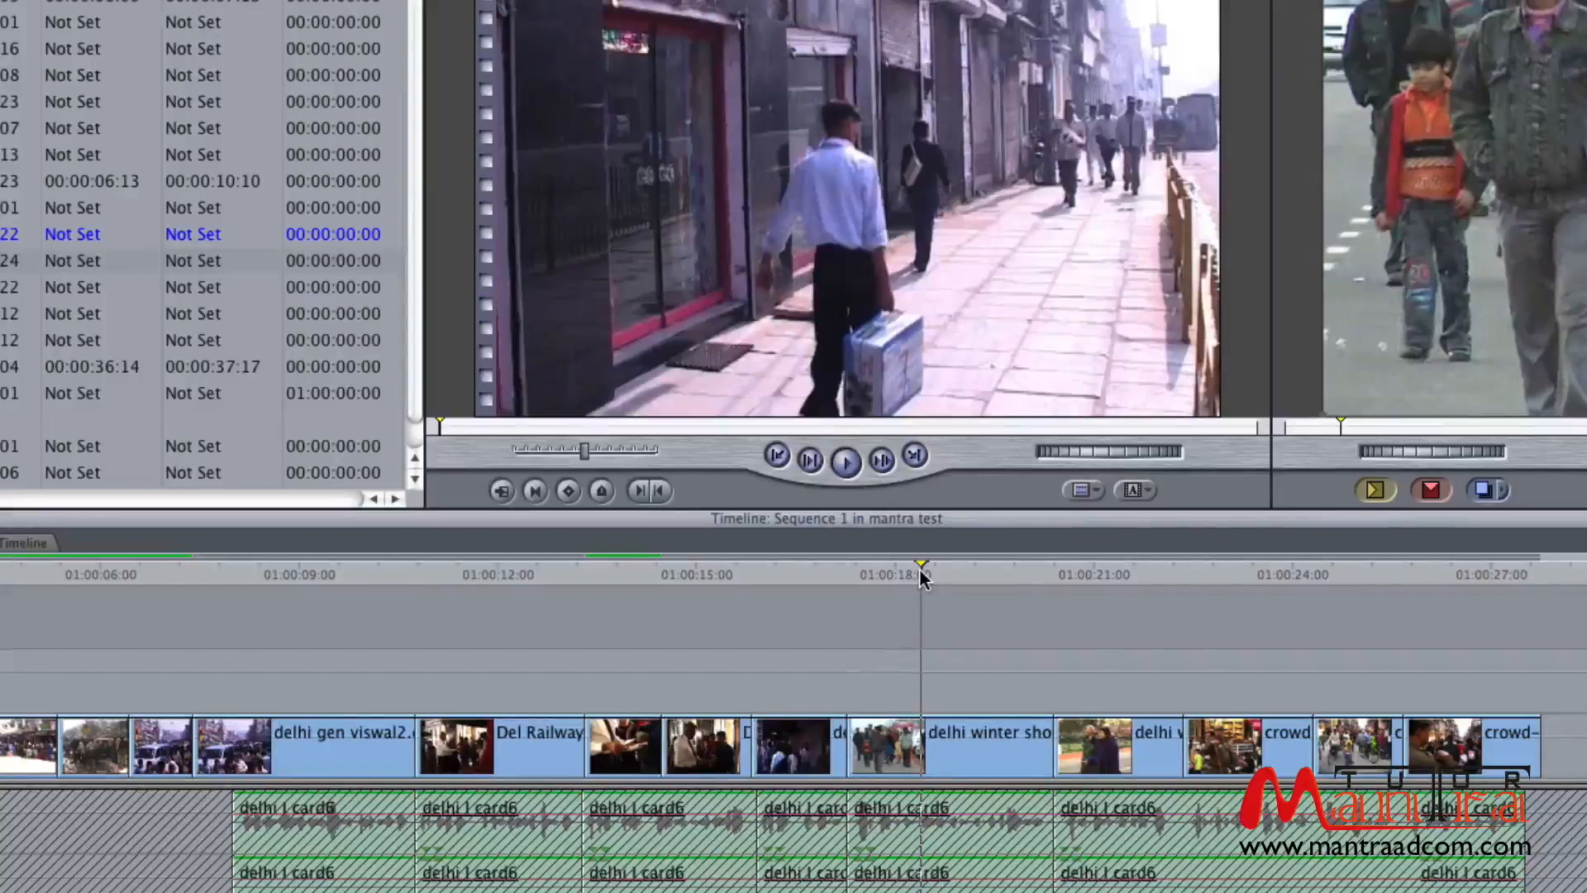
# Cue the delhi gen viswal4 source clip to the Daya Nand Road frame and replace the delhi winter shot clip at the playhead.
pyautogui.click(747, 426)
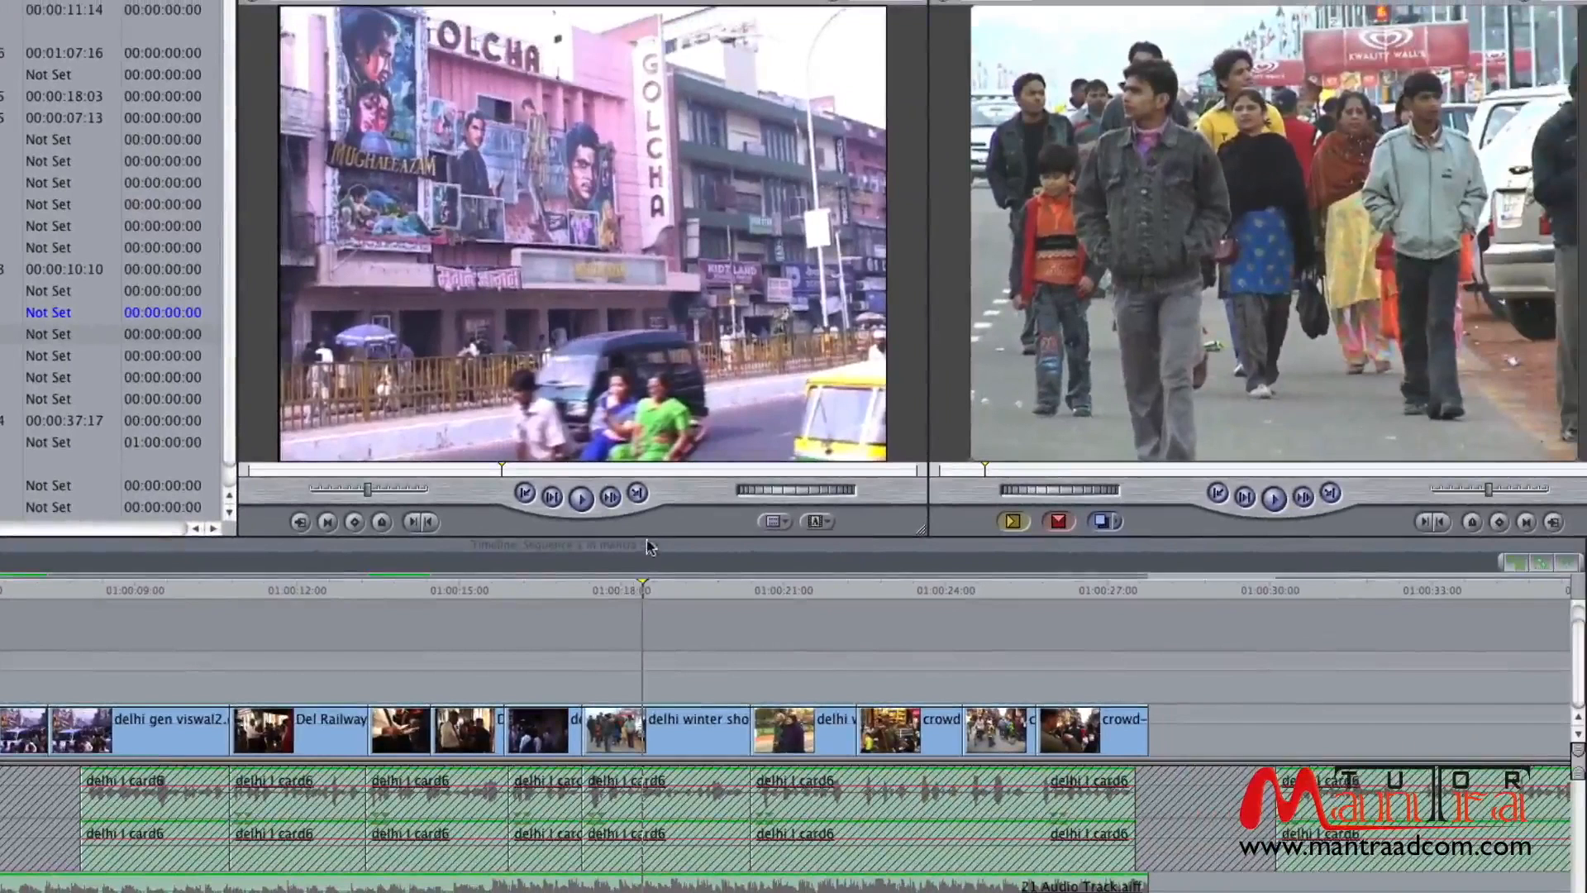
pyautogui.moveTo(643, 587); pyautogui.dragTo(698, 592)
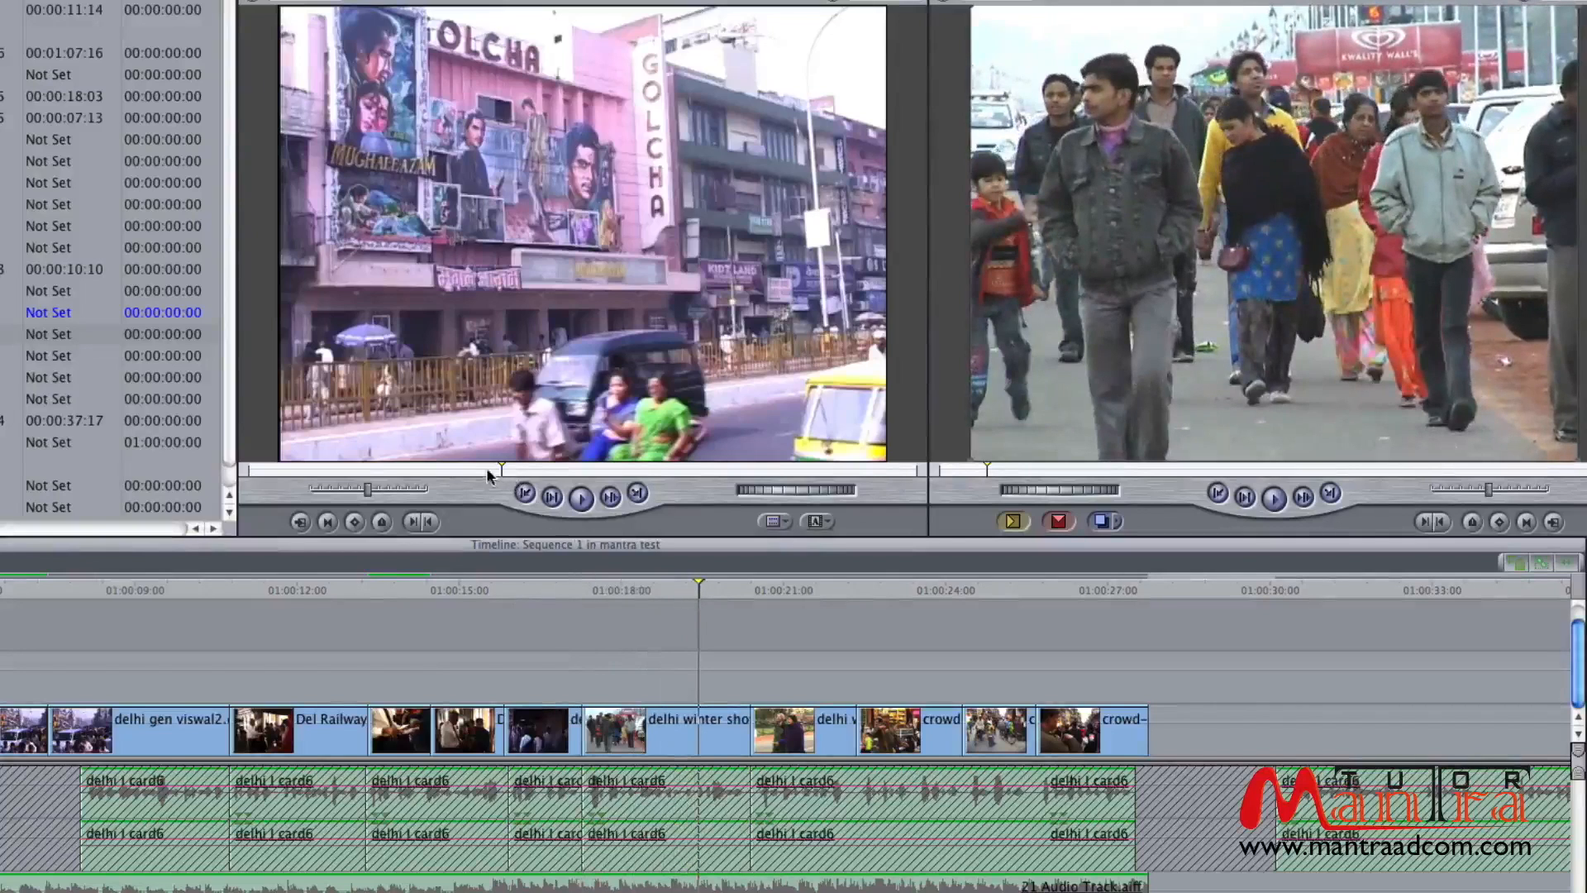
pyautogui.moveTo(488, 469); pyautogui.dragTo(519, 477)
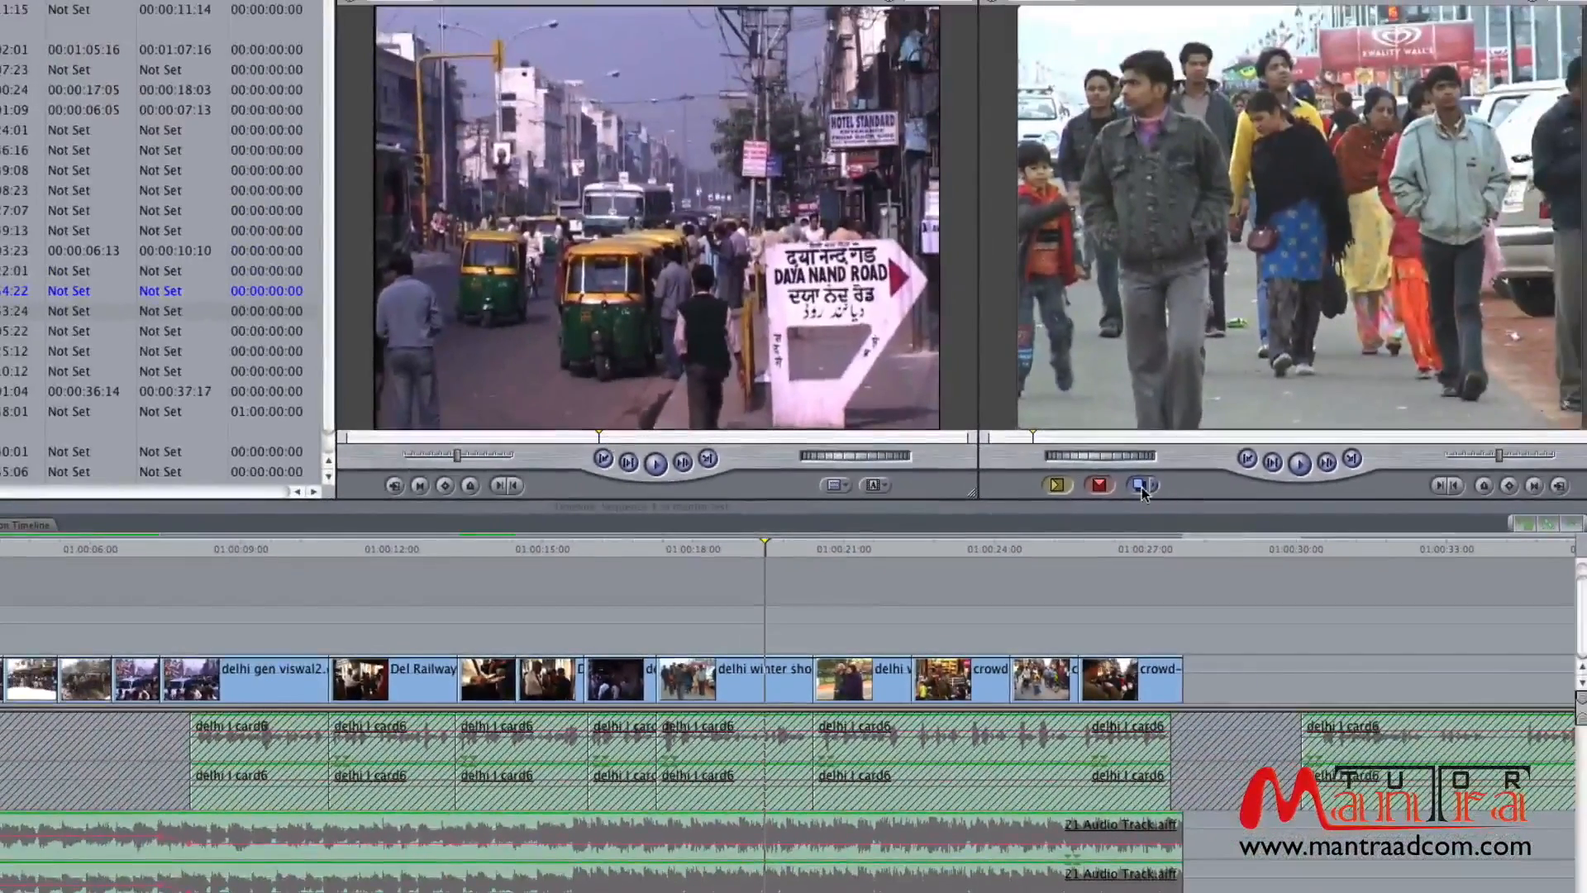
pyautogui.click(1140, 485)
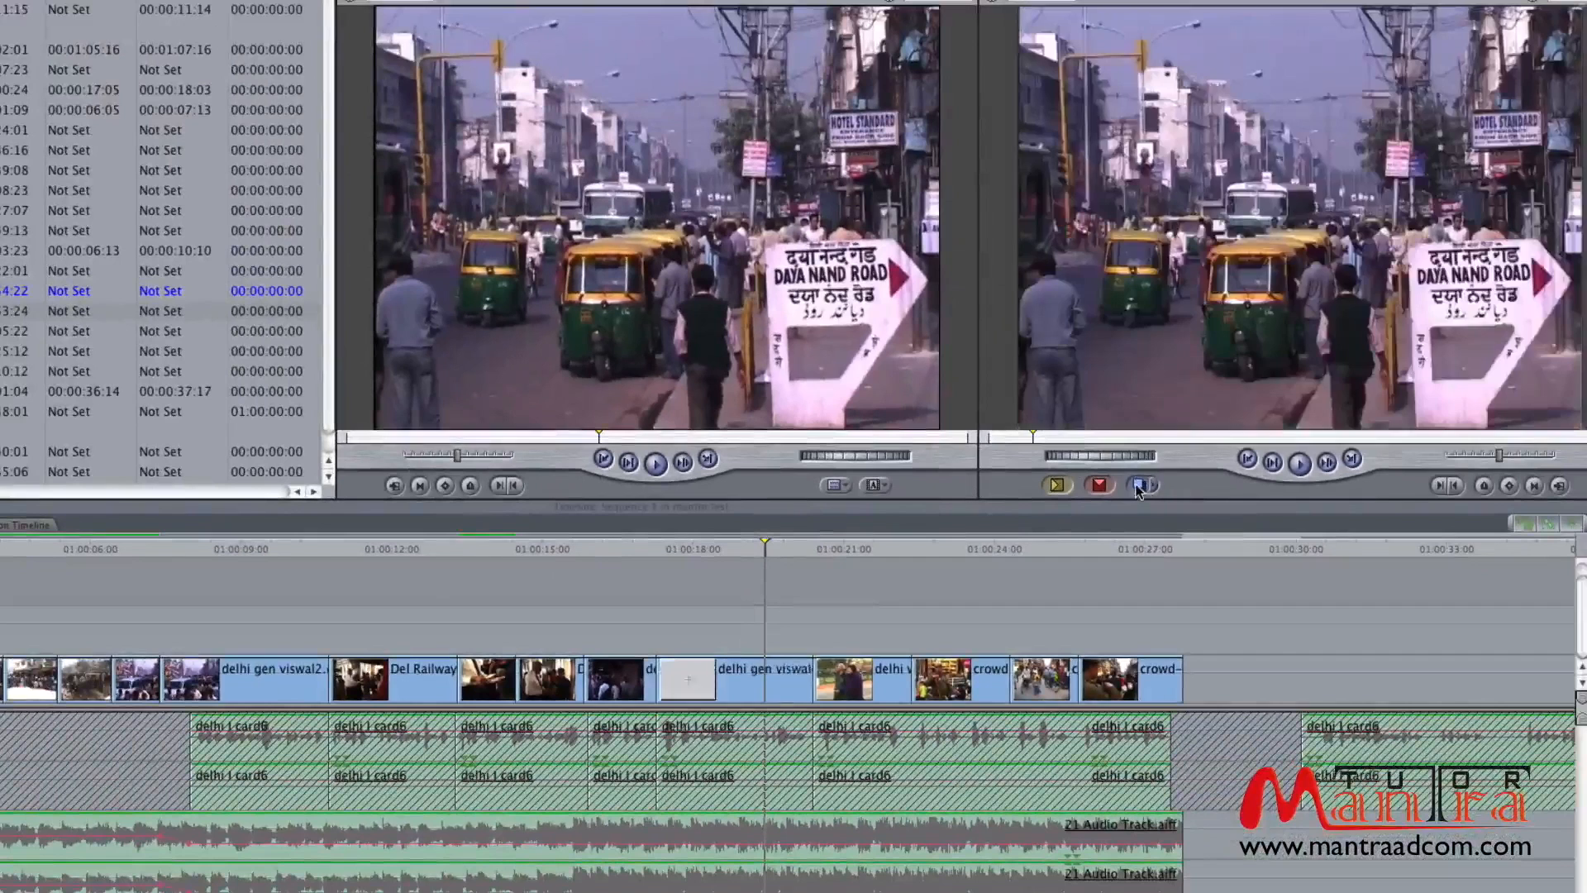
# Play the replaced clip on V1 and compare its frame at the edit point with the source frame.
pyautogui.click(768, 554)
pyautogui.press('space')
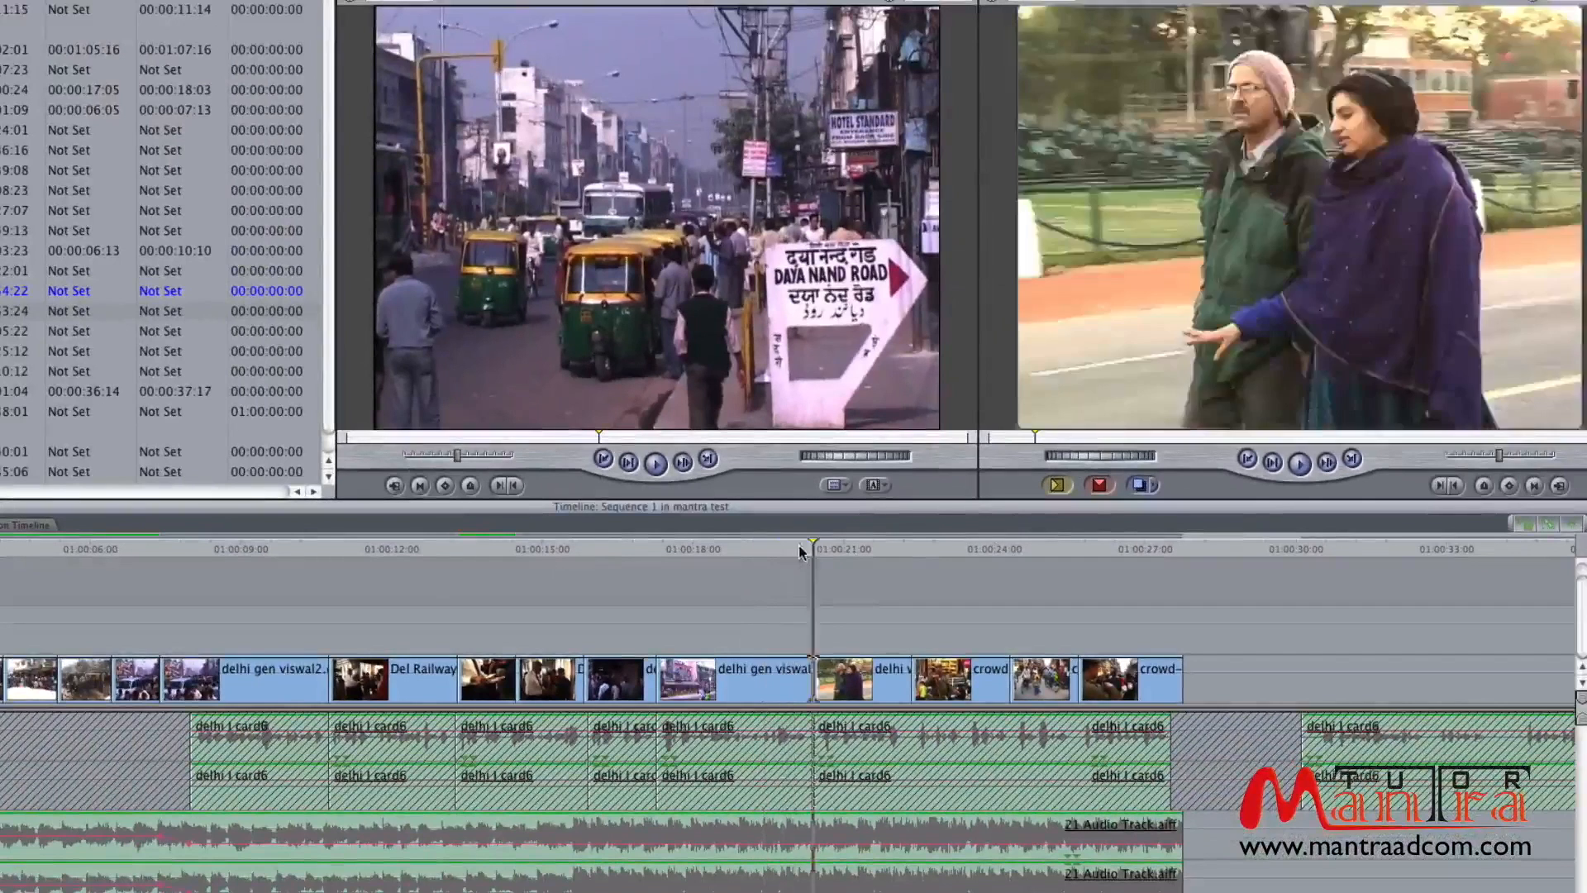
pyautogui.click(761, 549)
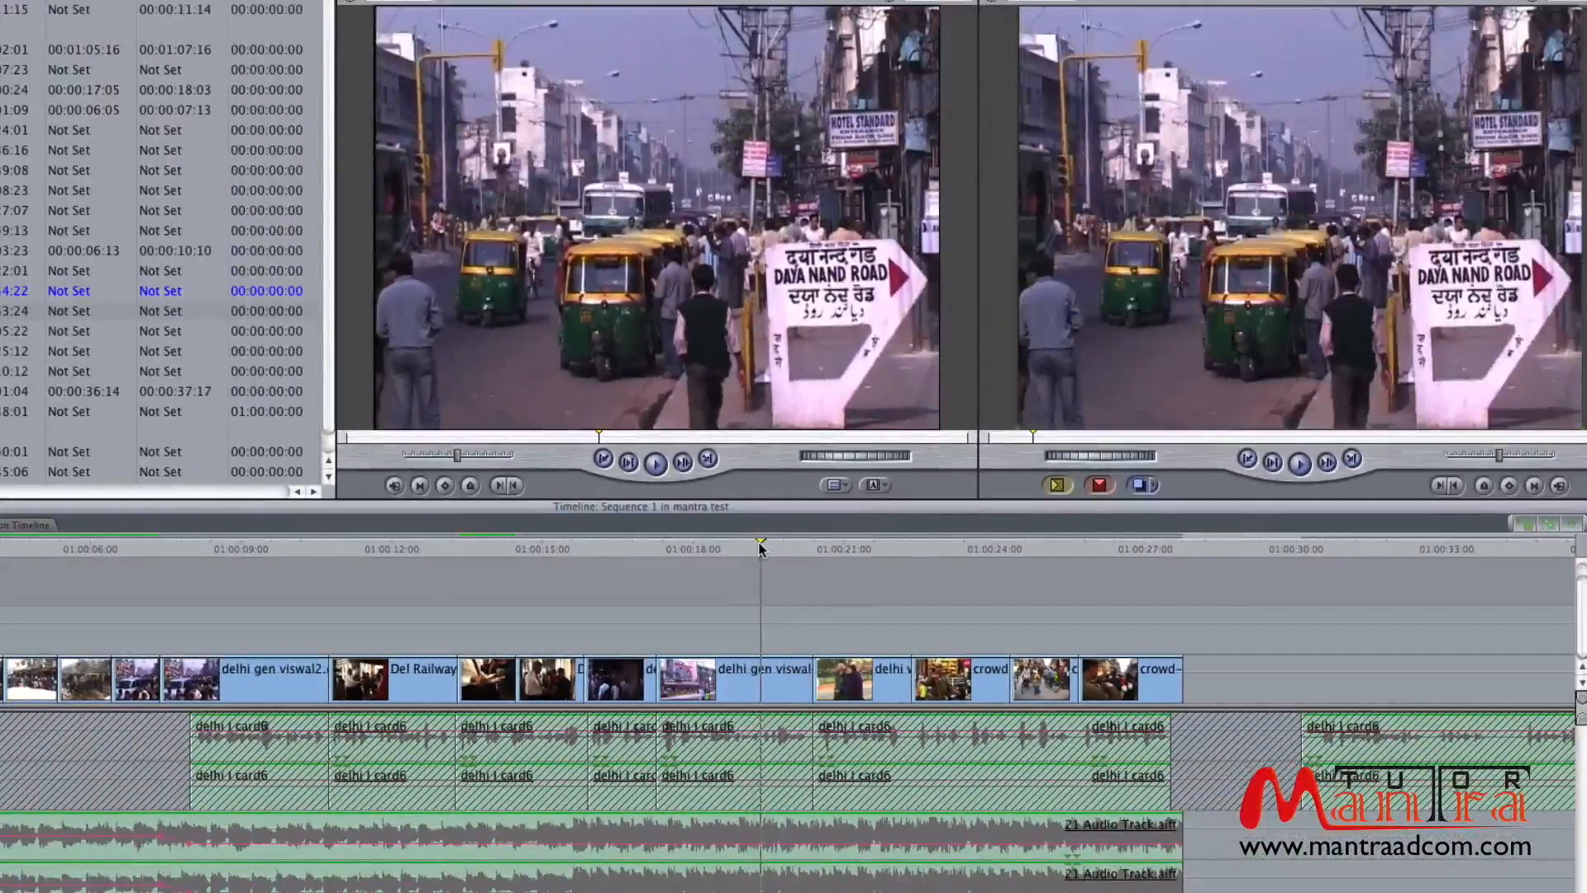
pyautogui.moveTo(762, 549)
pyautogui.mouseDown()
pyautogui.moveTo(691, 544)
pyautogui.moveTo(763, 547)
pyautogui.mouseUp()
pyautogui.click(725, 254)
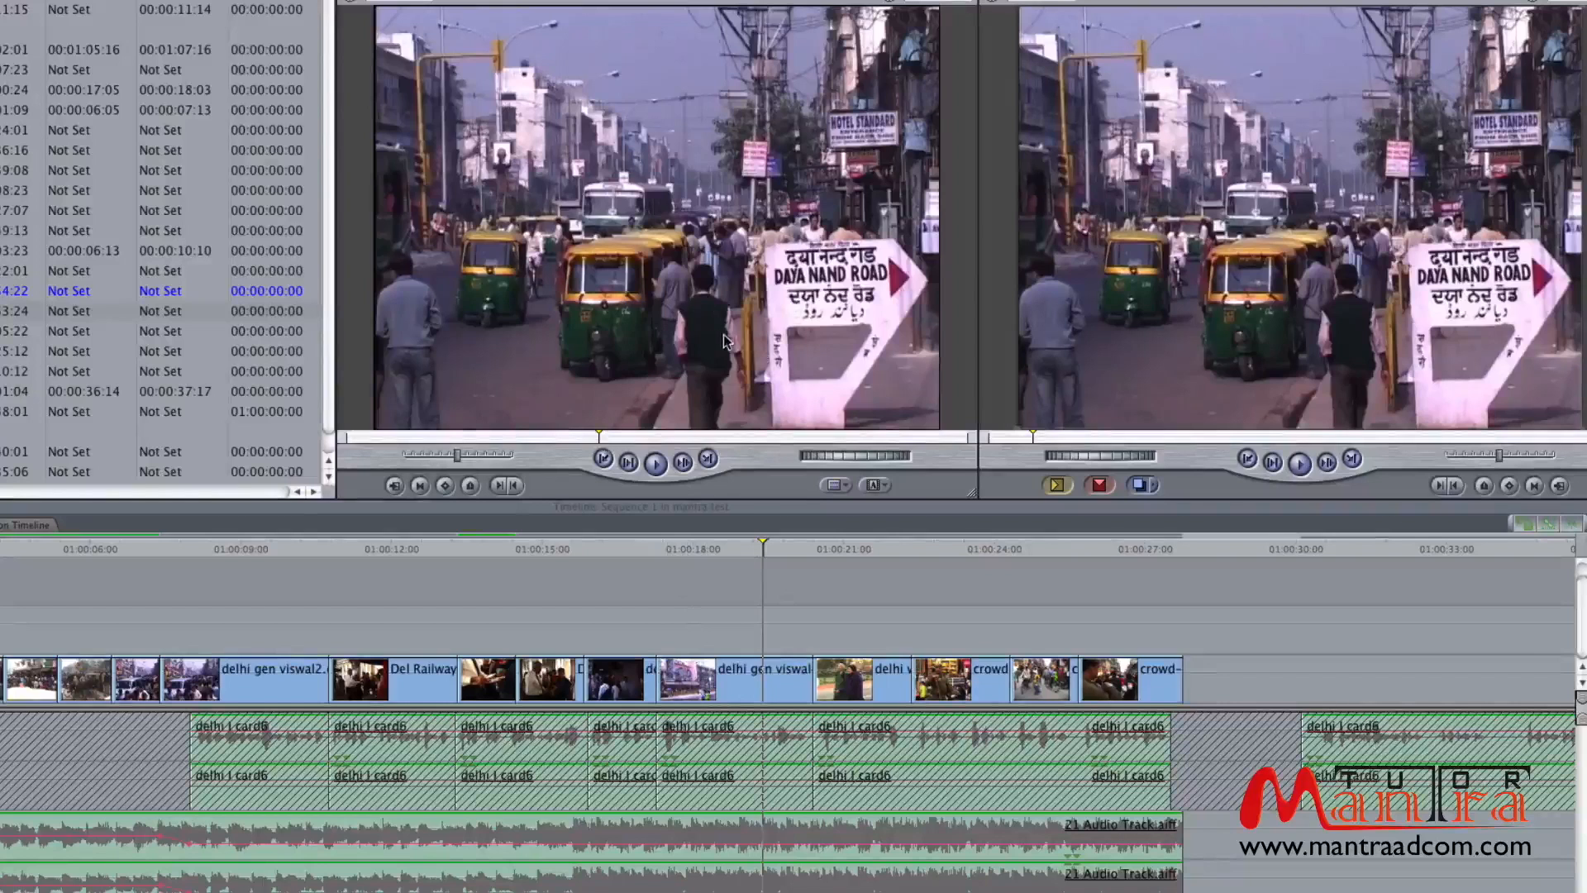
# Replace the clip again with the playhead at its start and the source on the Daya Nand Road frame, and play the result.
pyautogui.hotkey('shift', 'Left')
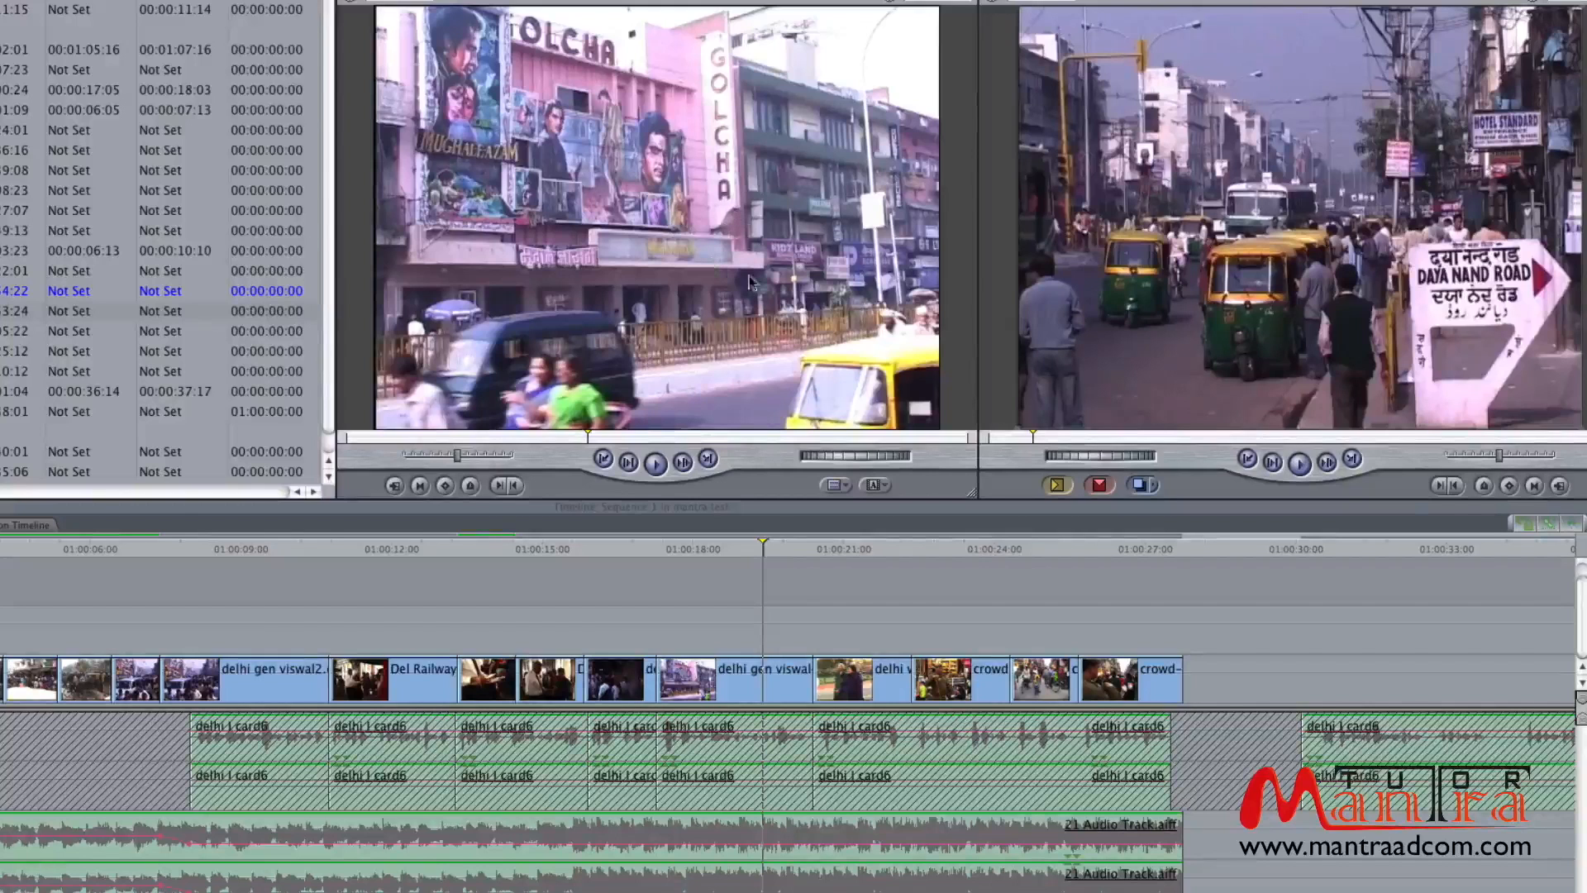
pyautogui.moveTo(761, 549); pyautogui.dragTo(671, 570)
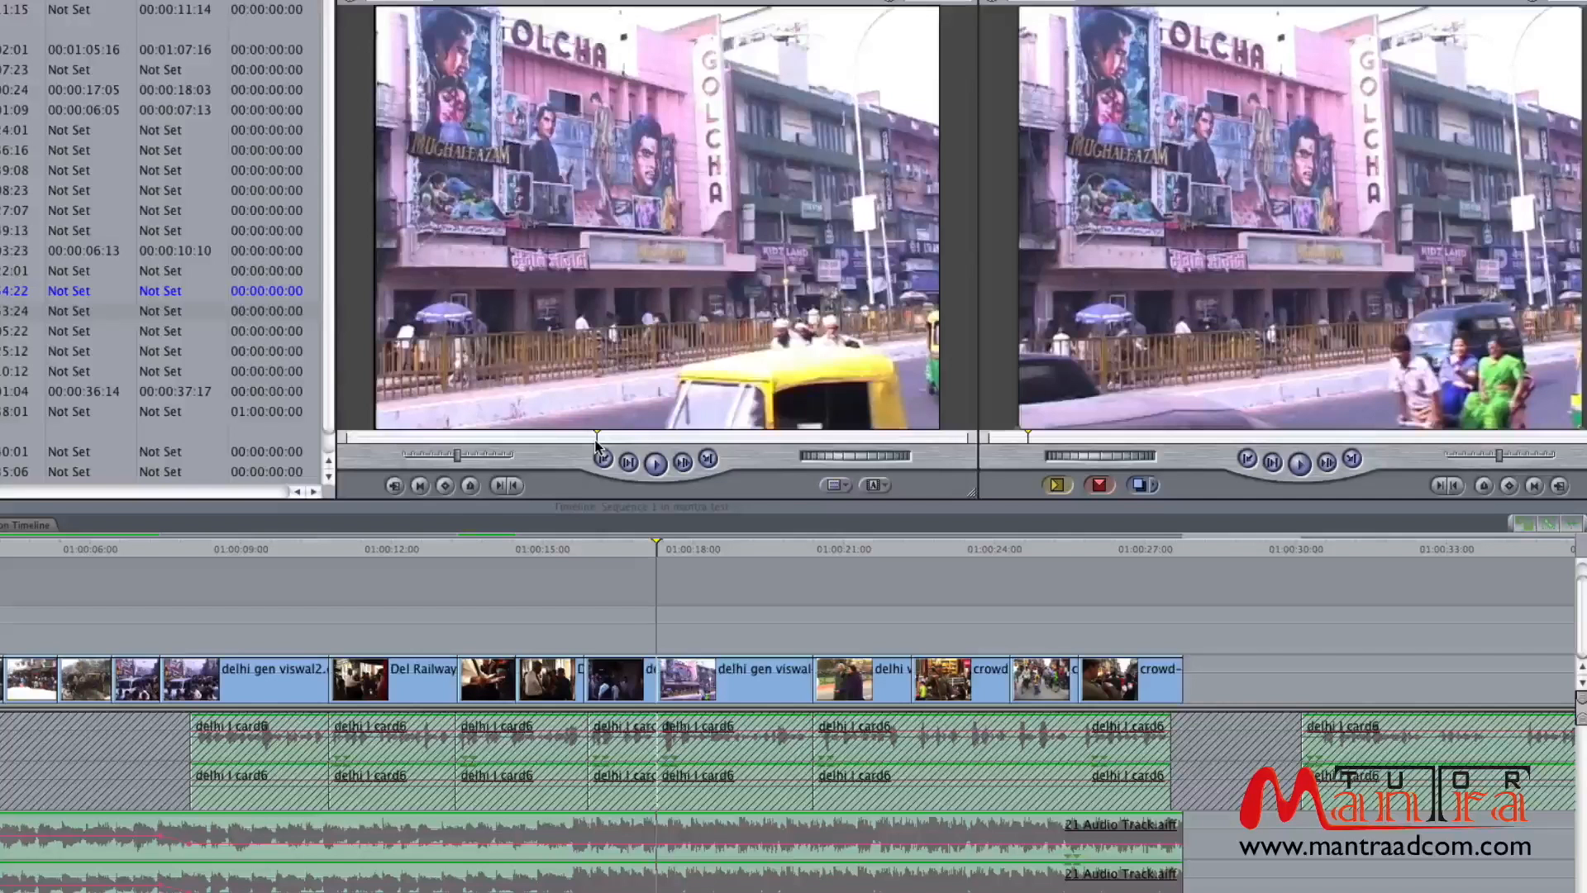
pyautogui.click(598, 435)
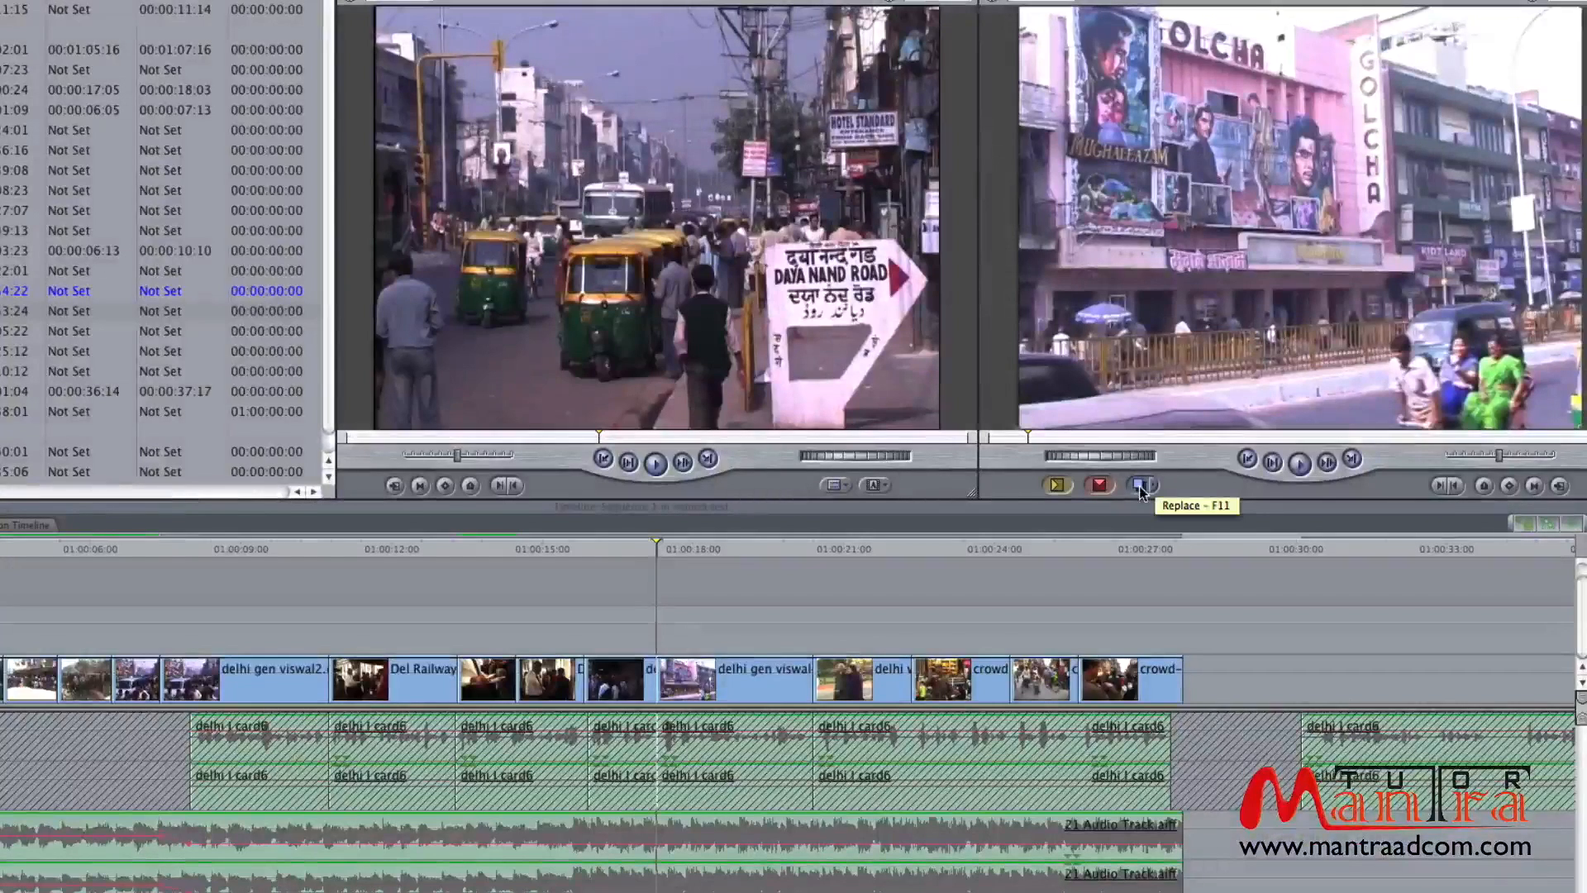
pyautogui.click(1139, 486)
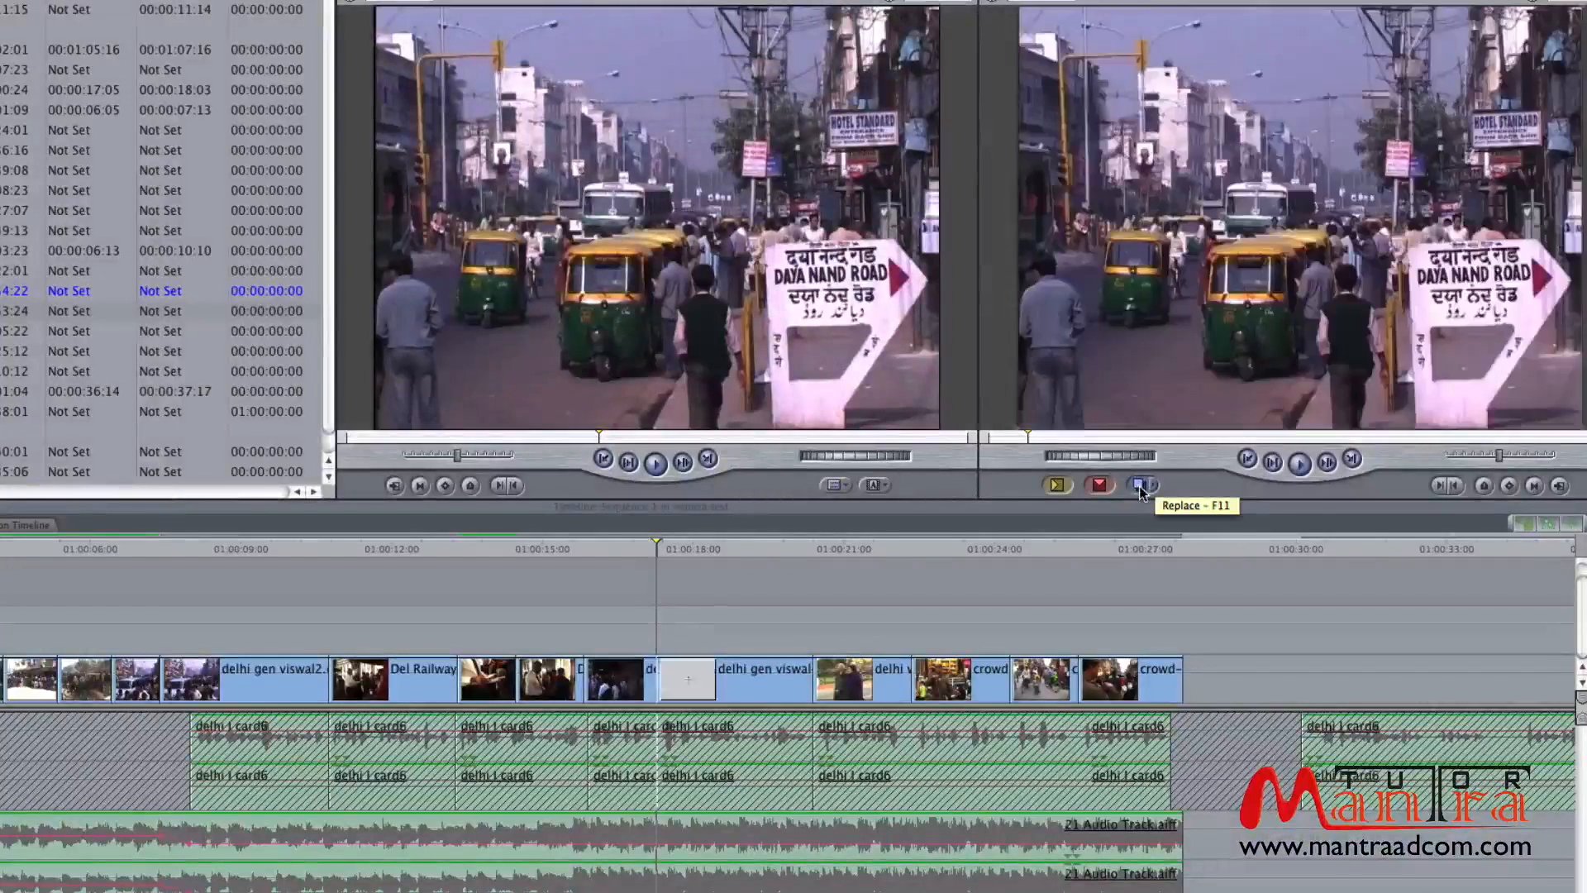
pyautogui.moveTo(657, 547); pyautogui.dragTo(694, 547)
pyautogui.press('space')
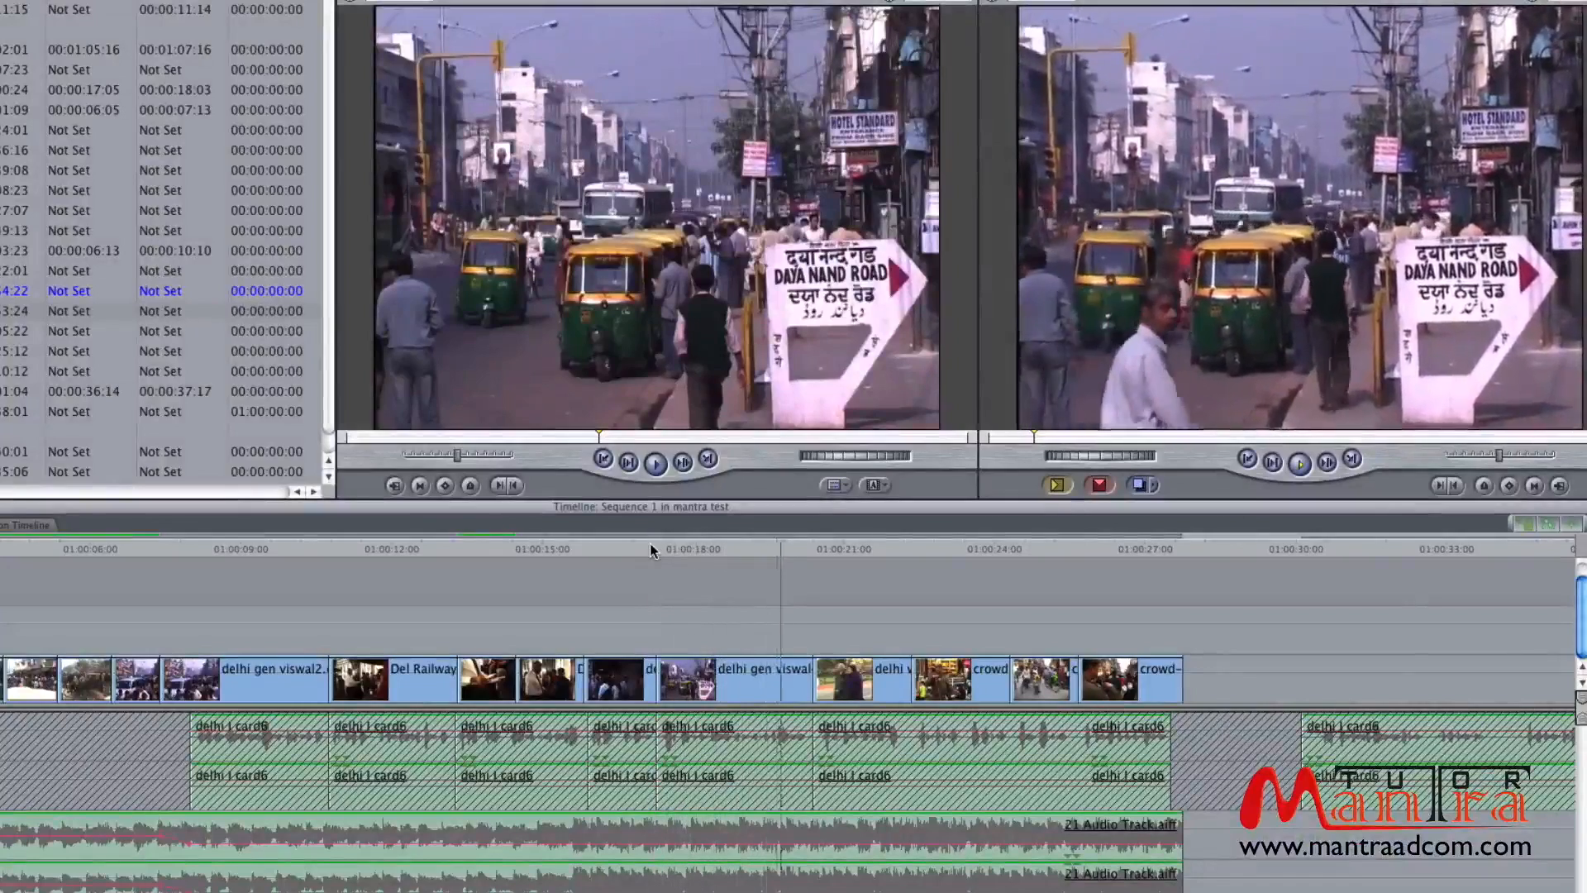
# Return the playhead to the replaced clip's start and apply a Replace edit by dropping the source clip onto the Canvas overlay.
pyautogui.click(661, 546)
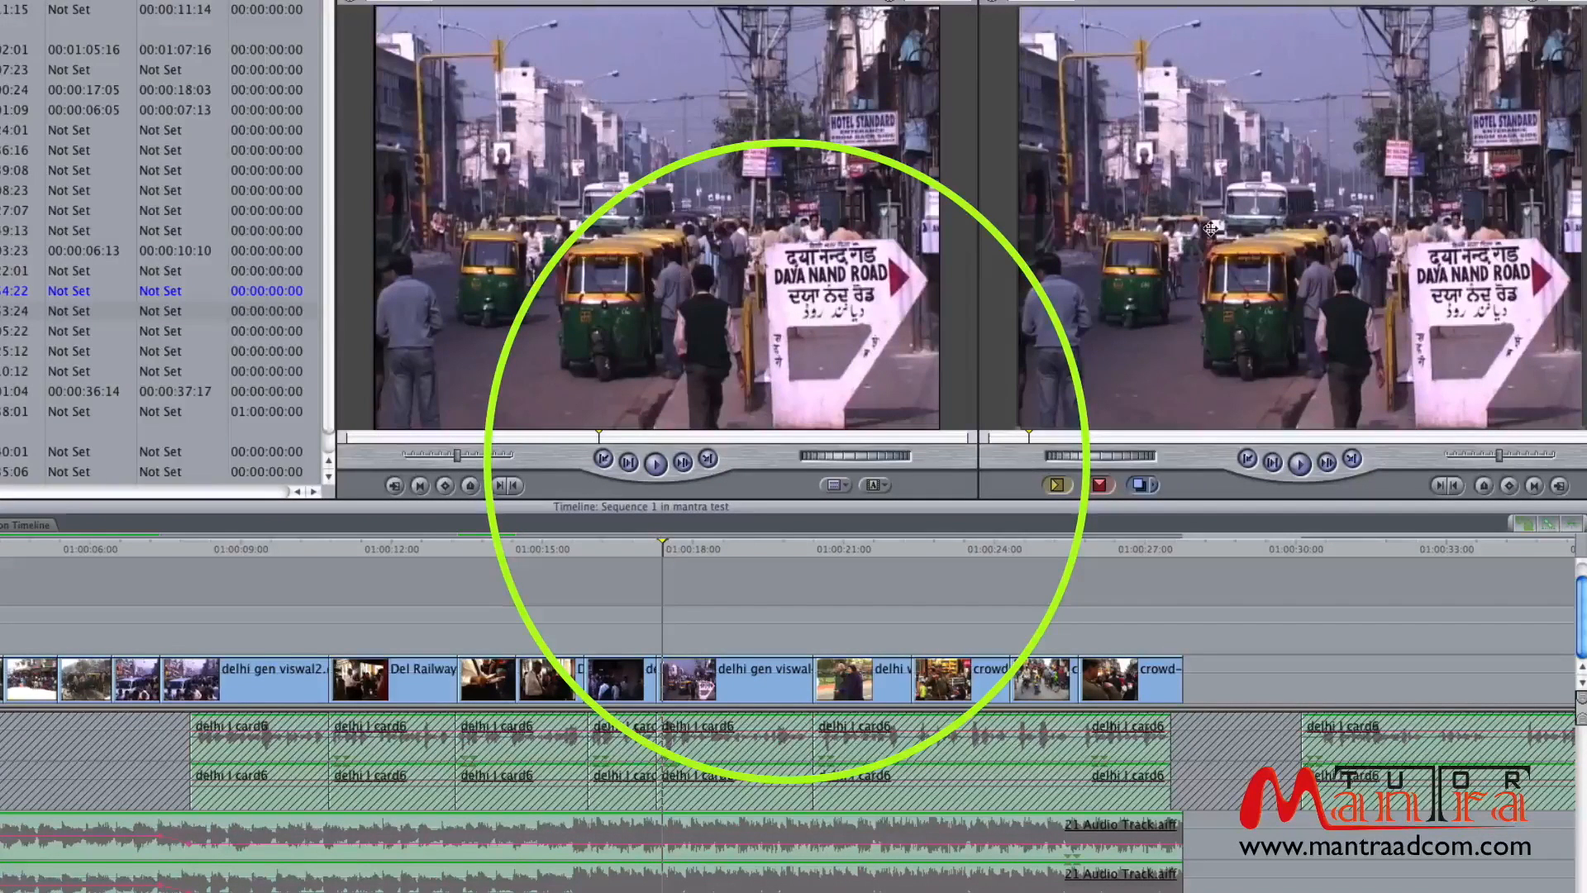
pyautogui.moveTo(611, 261); pyautogui.dragTo(1198, 157)
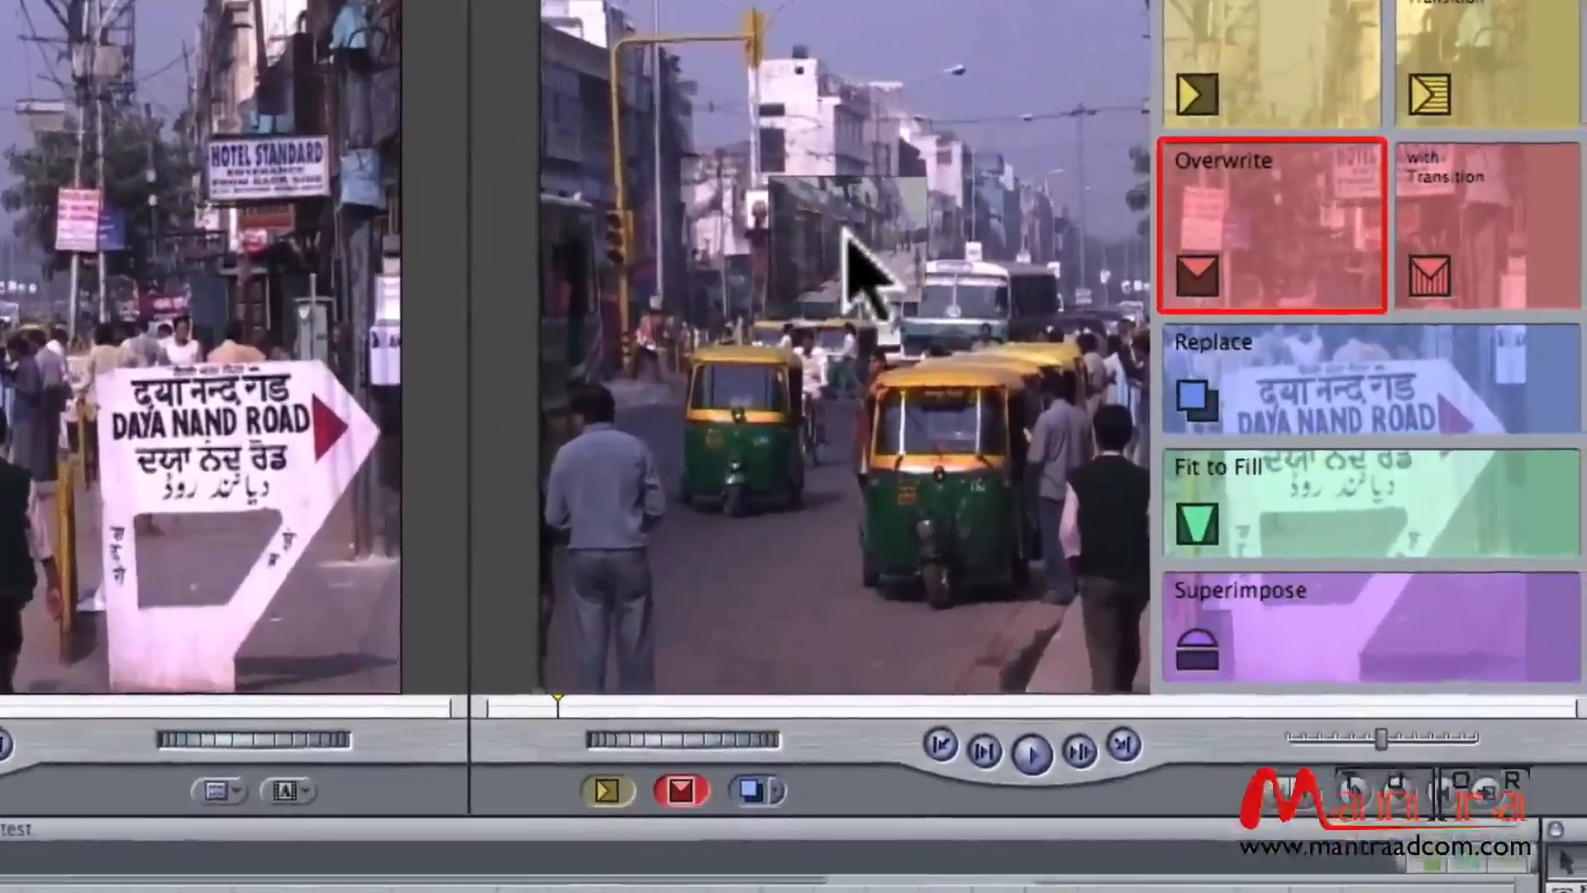
pyautogui.moveTo(844, 231); pyautogui.dragTo(1389, 413)
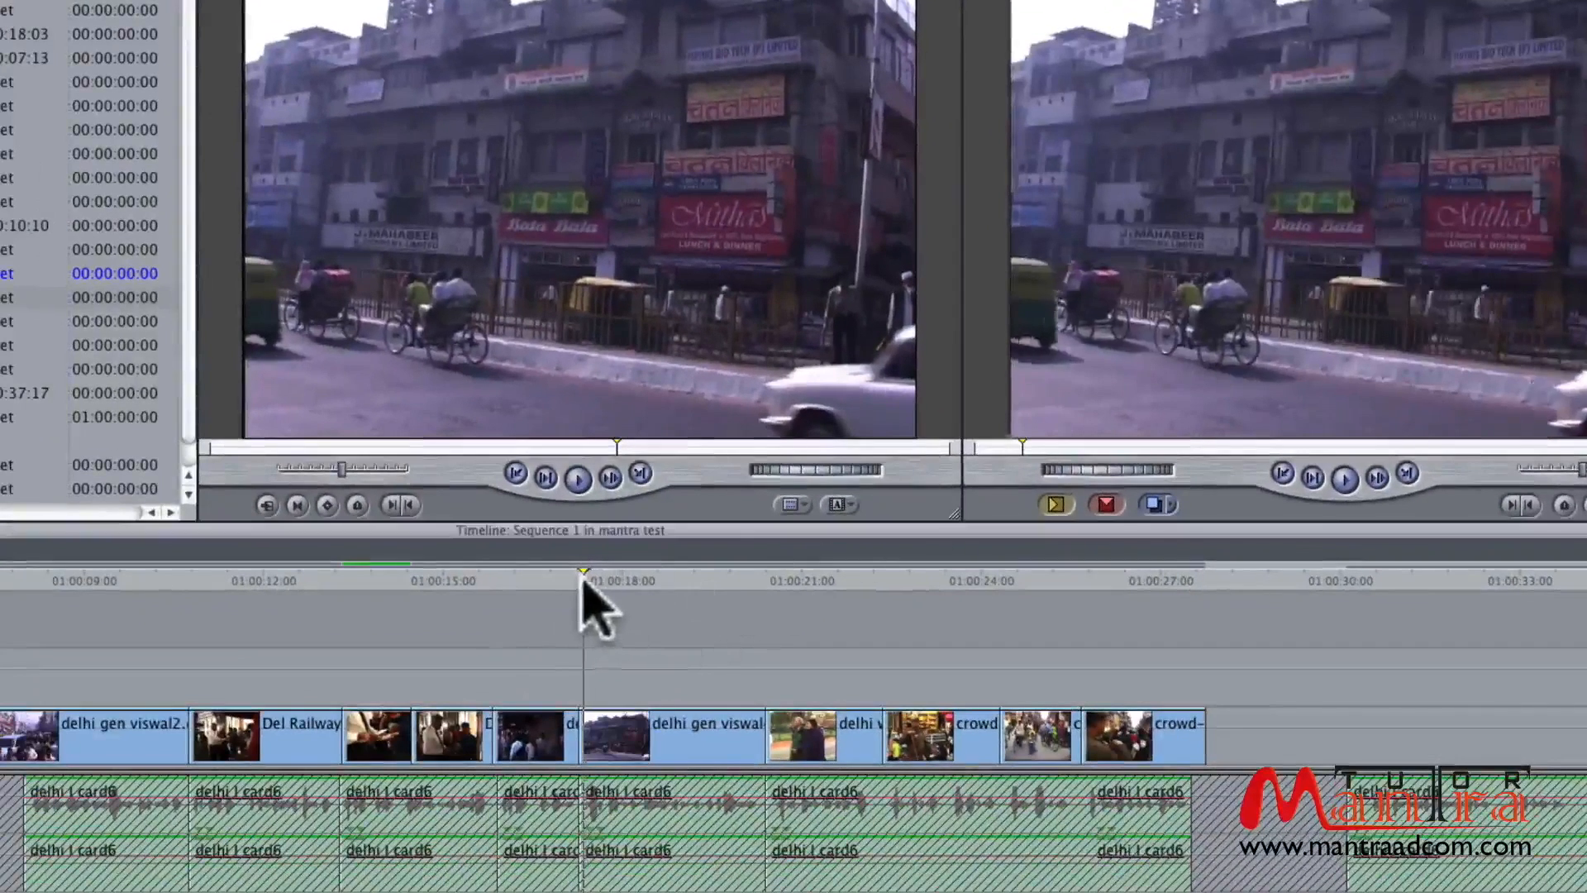
# Move the playhead near the end of the replaced clip and apply a Replace edit there through the Canvas overlay.
pyautogui.moveTo(582, 579); pyautogui.dragTo(742, 578)
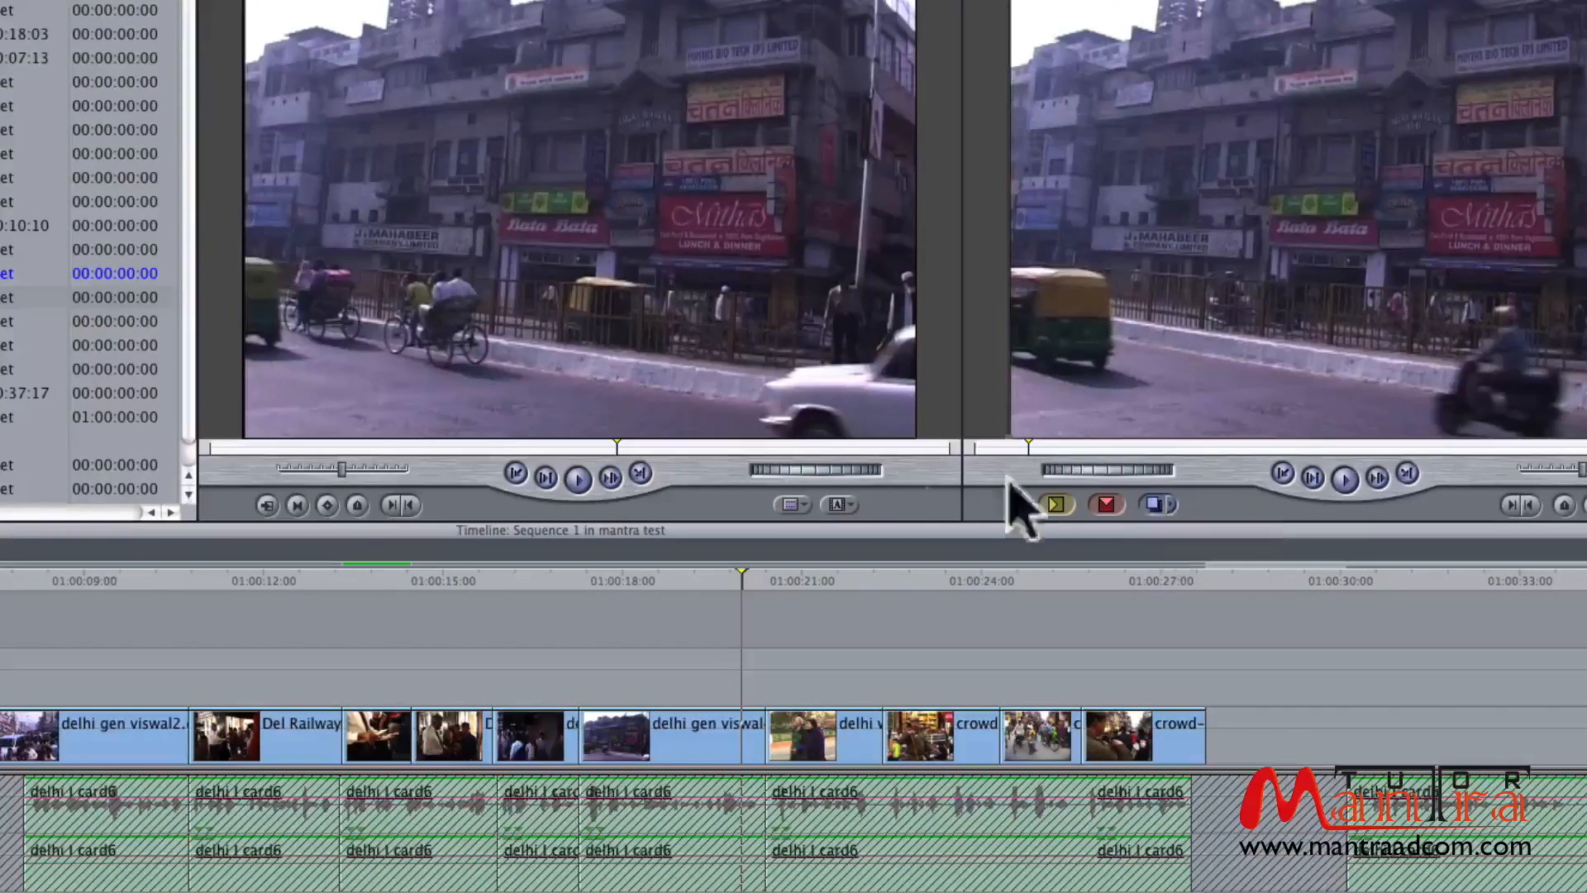
pyautogui.moveTo(751, 355); pyautogui.dragTo(748, 338)
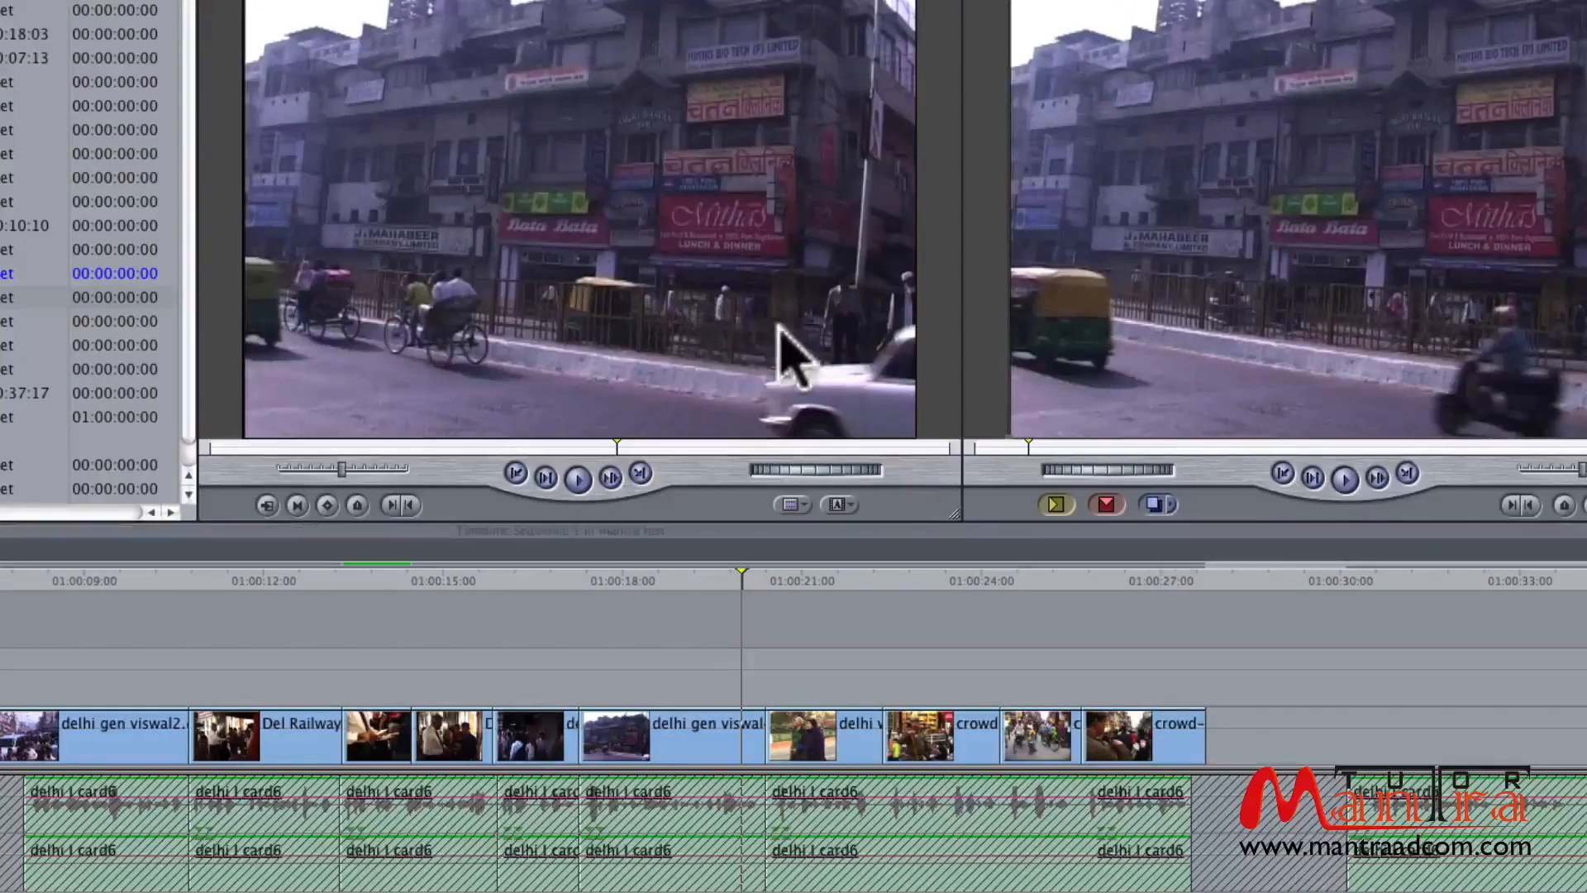
pyautogui.moveTo(541, 273); pyautogui.dragTo(1266, 265)
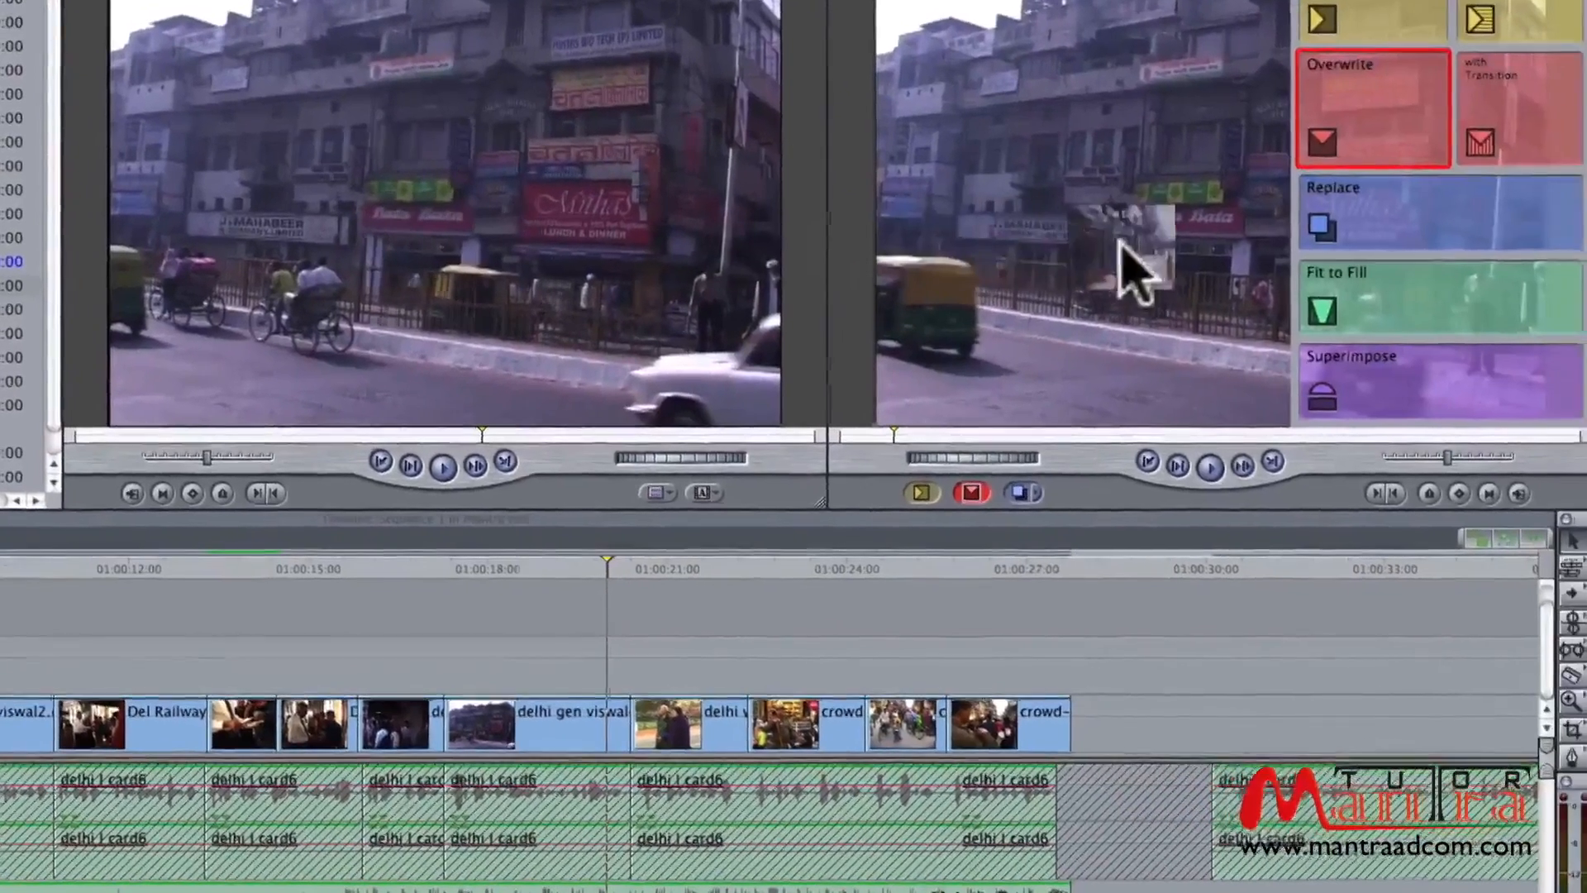
pyautogui.moveTo(1137, 264); pyautogui.dragTo(1530, 213)
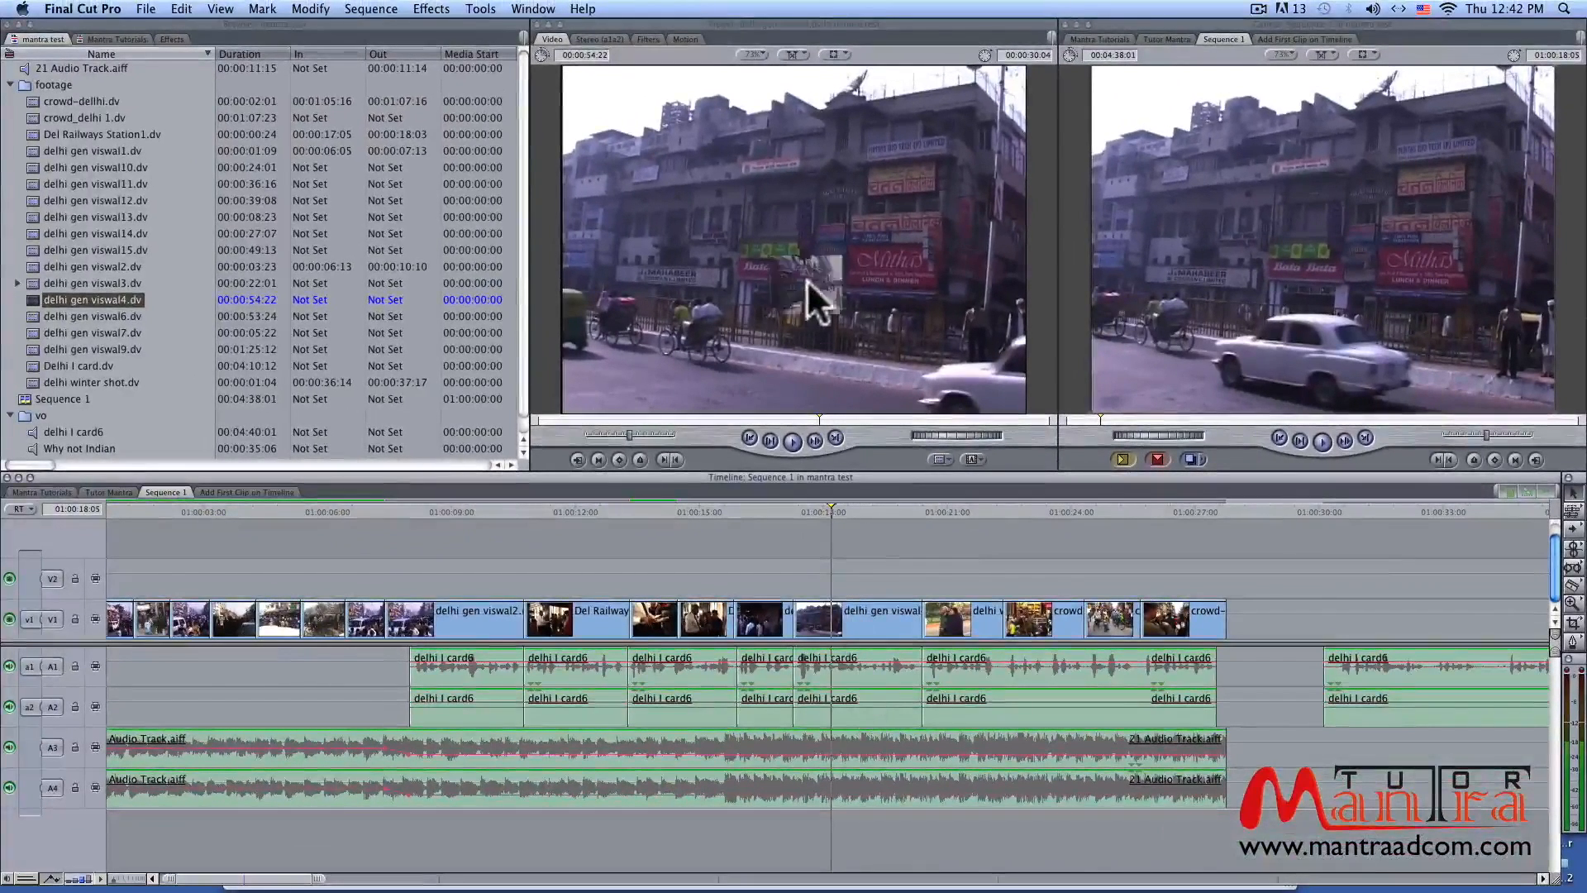
# Try to replace the V1 clip at 01:00:18:05 with the source clip while all audio tracks are unlocked.
pyautogui.moveTo(807, 279); pyautogui.dragTo(1490, 248)
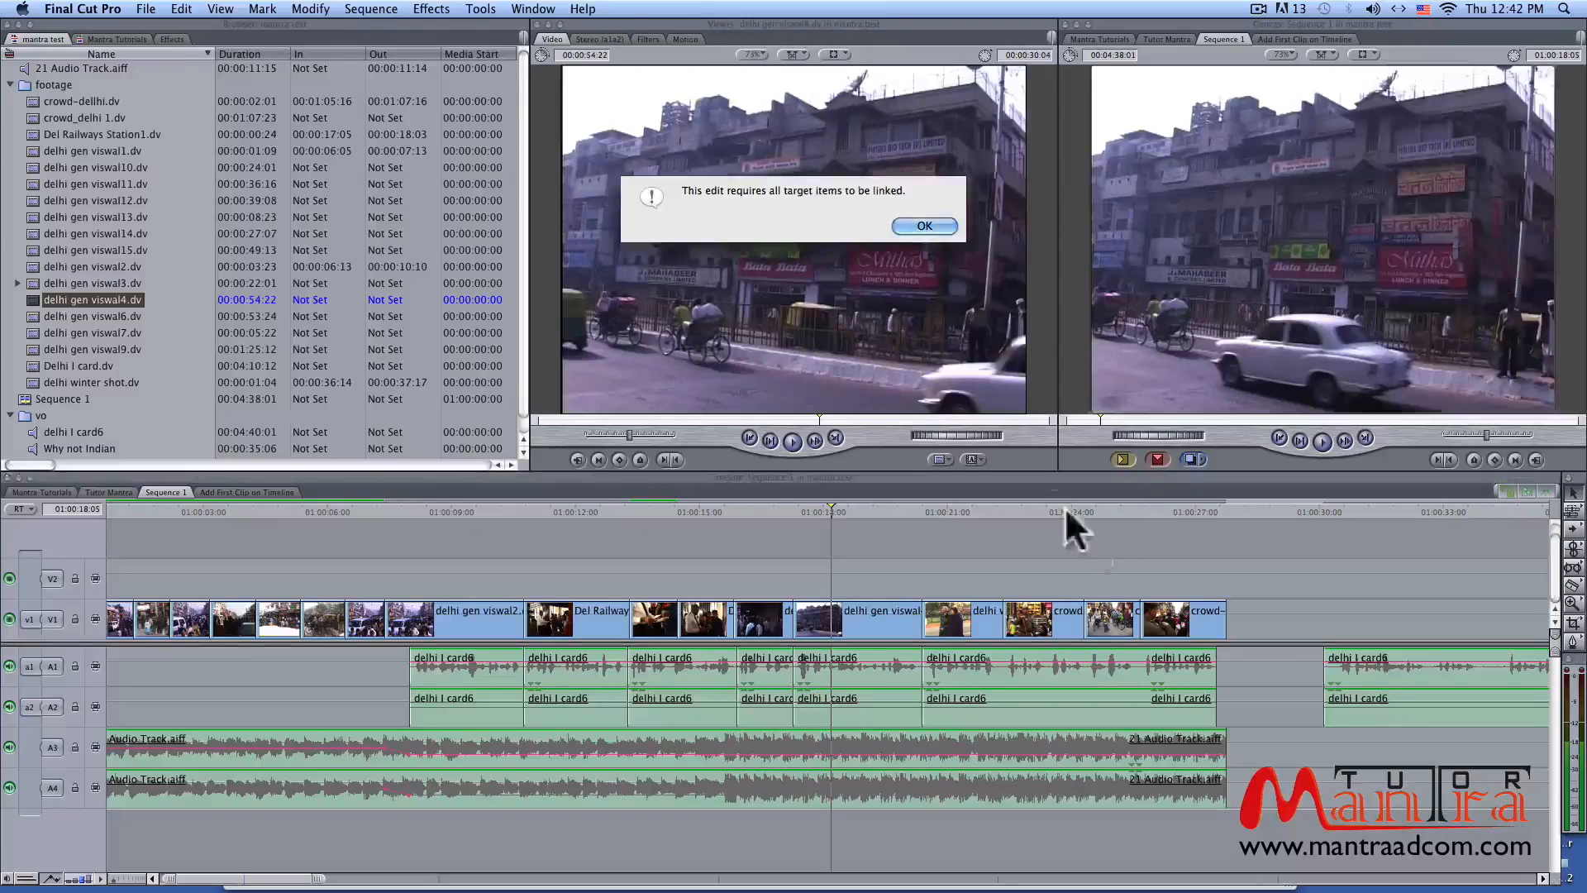
pyautogui.click(923, 225)
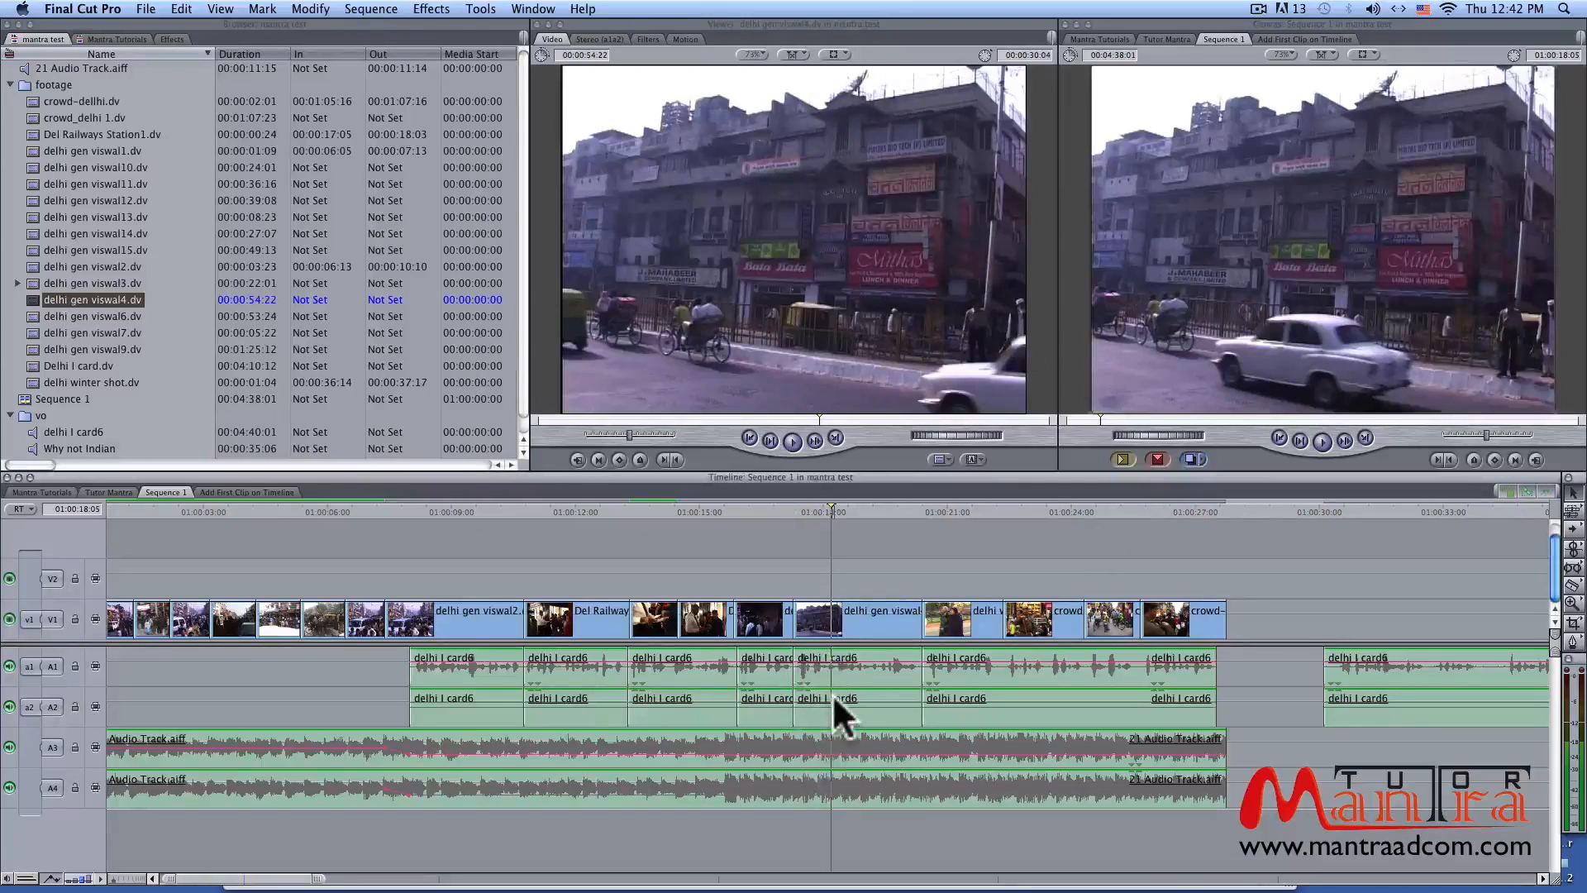
# Lock the music tracks A3 and A4 and retry the Replace edit on the V1 clip.
pyautogui.click(828, 770)
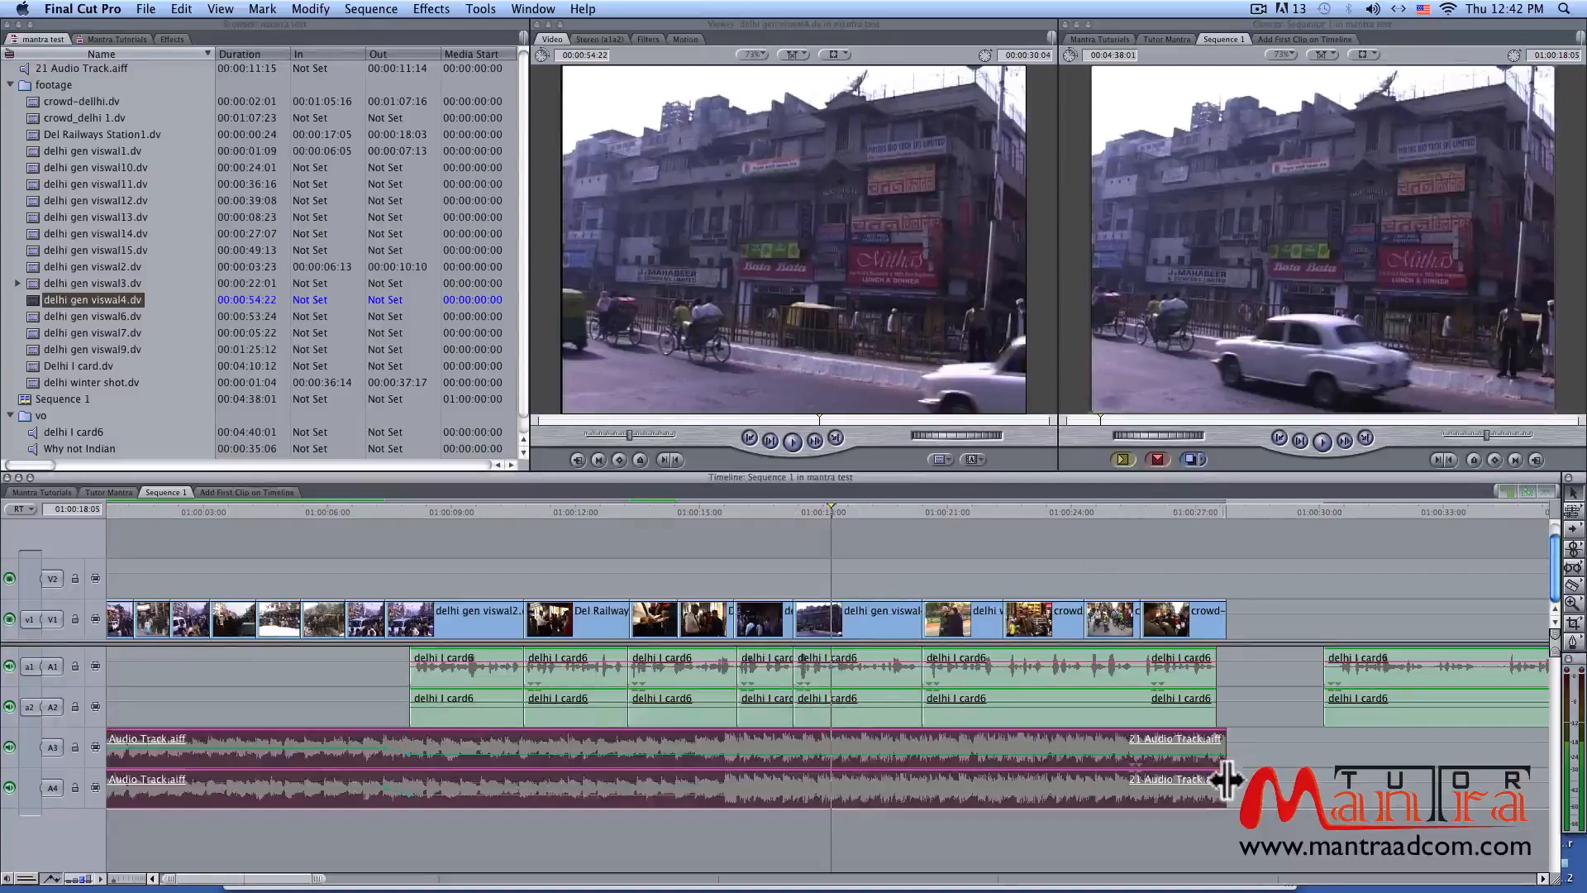
pyautogui.click(71, 746)
pyautogui.click(70, 788)
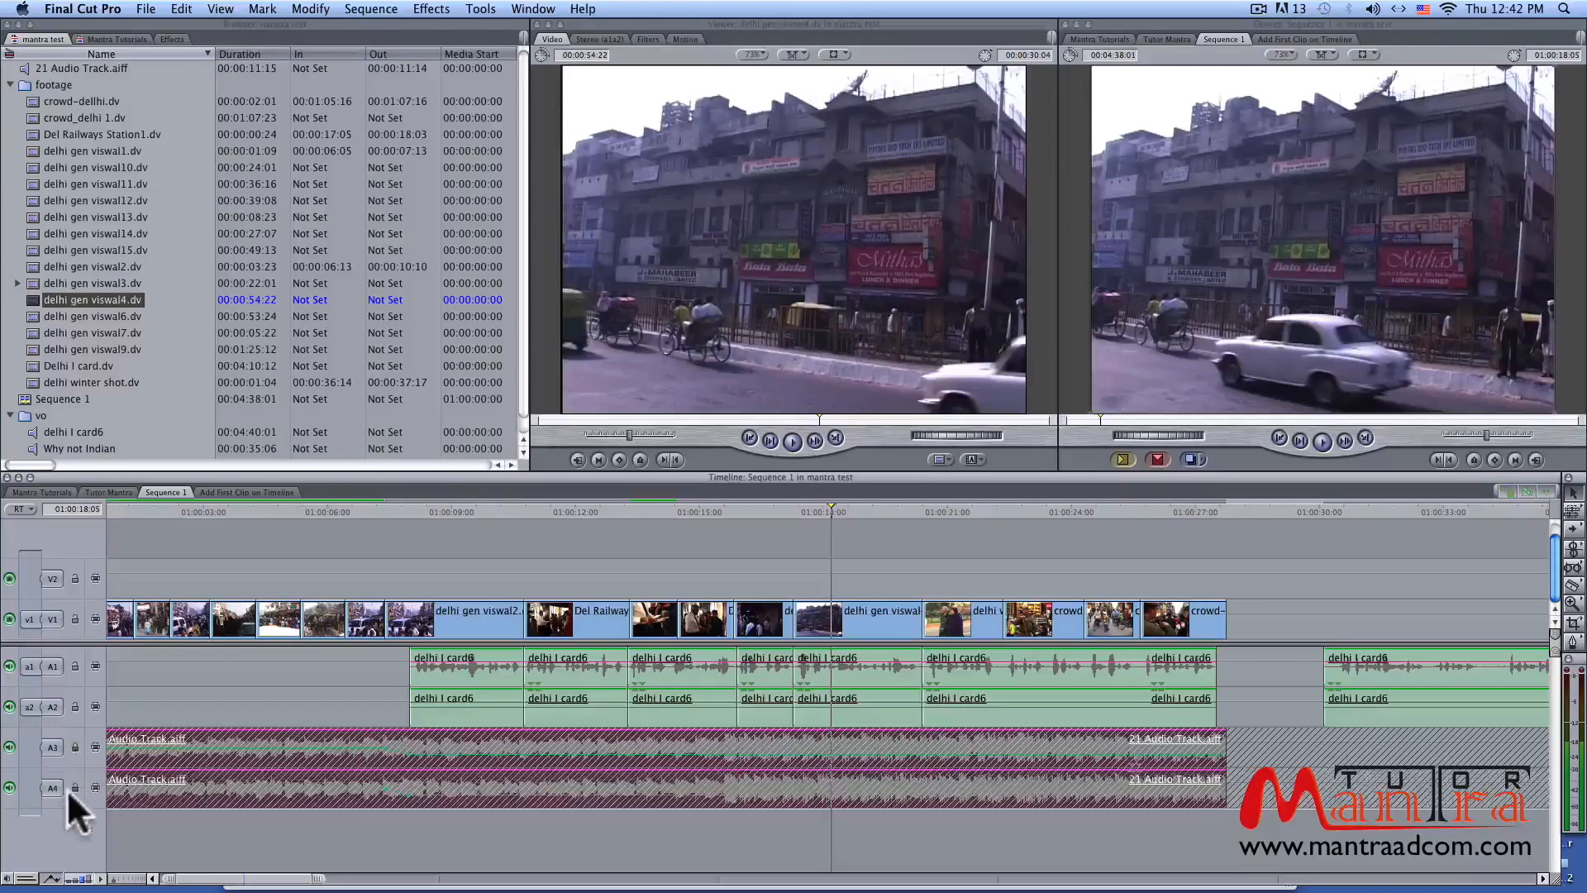
pyautogui.moveTo(921, 301); pyautogui.dragTo(1428, 273)
pyautogui.click(924, 225)
# Lock the voice-over tracks A1 and A2 and replace the V1 clip at the playhead with the source clip.
pyautogui.click(74, 666)
pyautogui.click(72, 707)
pyautogui.moveTo(771, 311); pyautogui.dragTo(1510, 259)
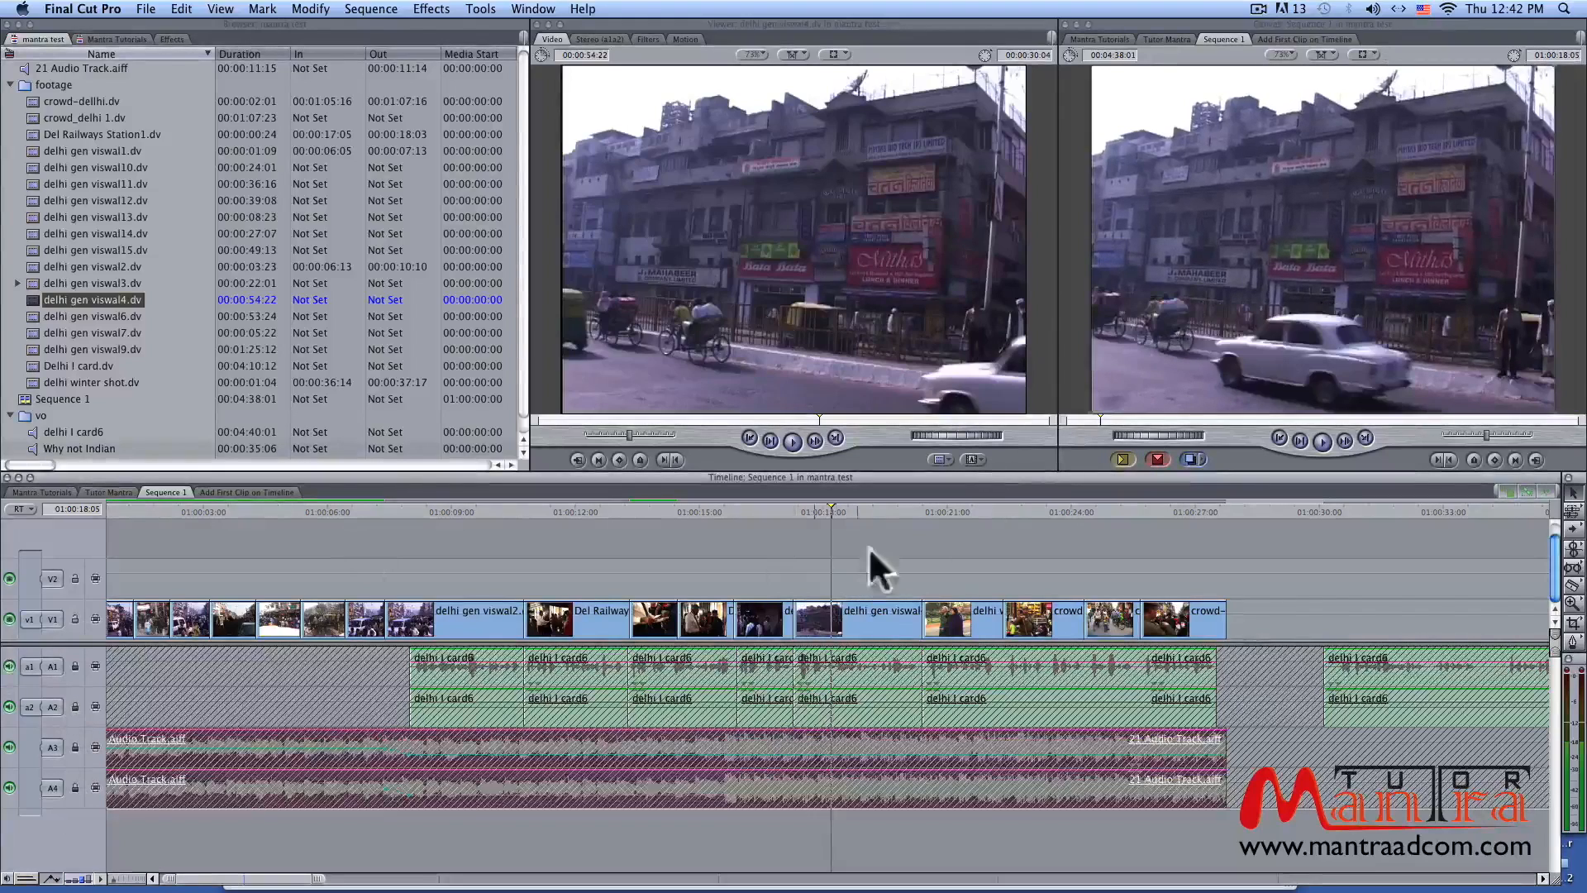
pyautogui.click(878, 329)
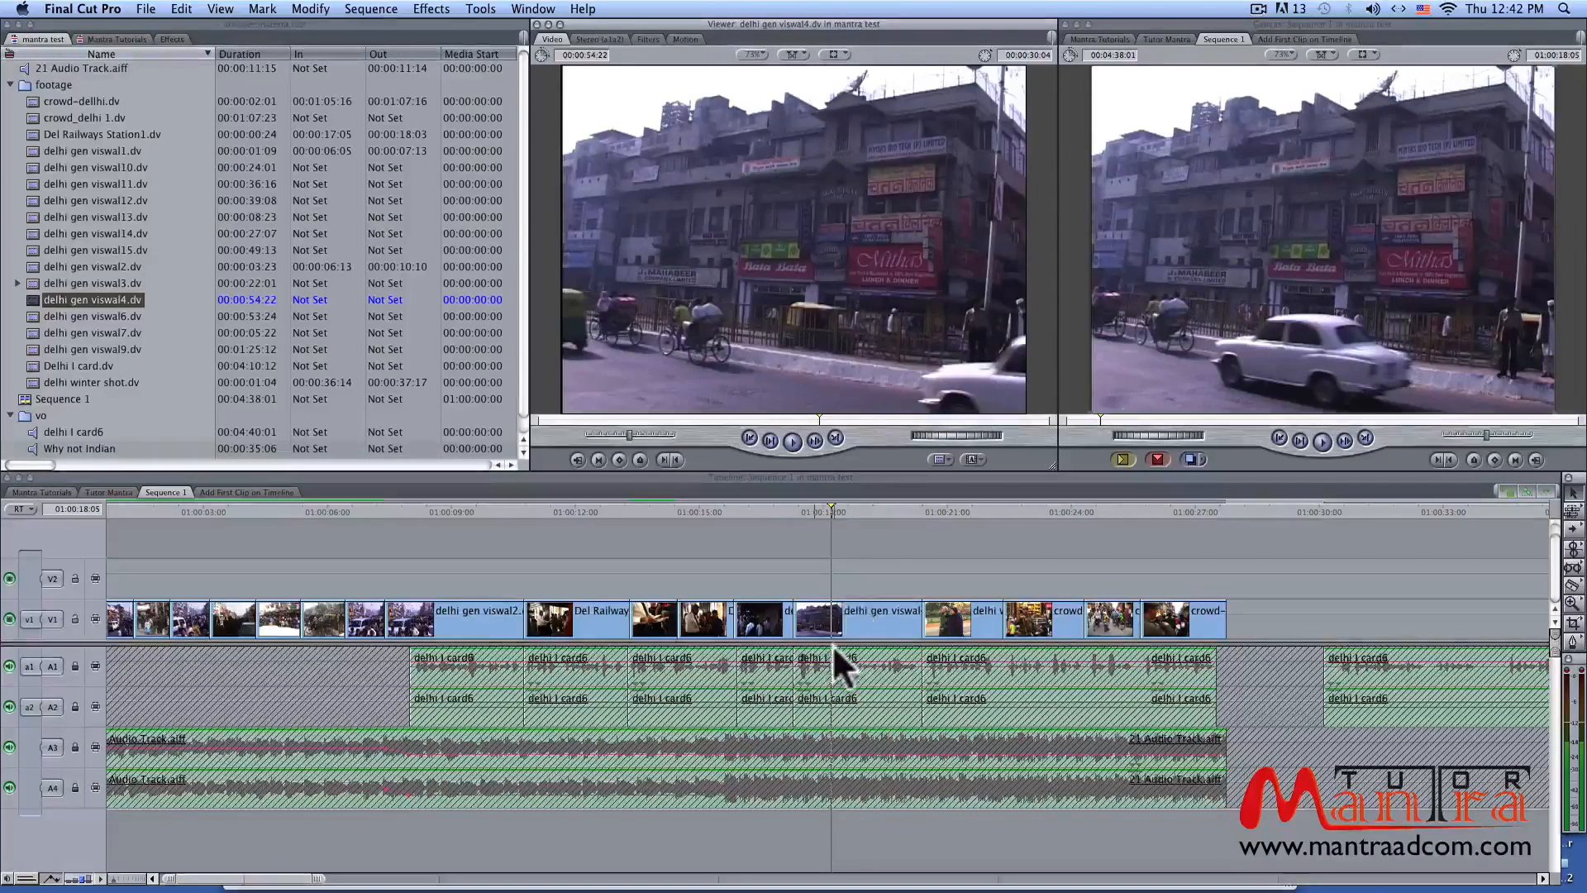
# Unlock all four audio tracks, A1 to A4.
pyautogui.click(52, 666)
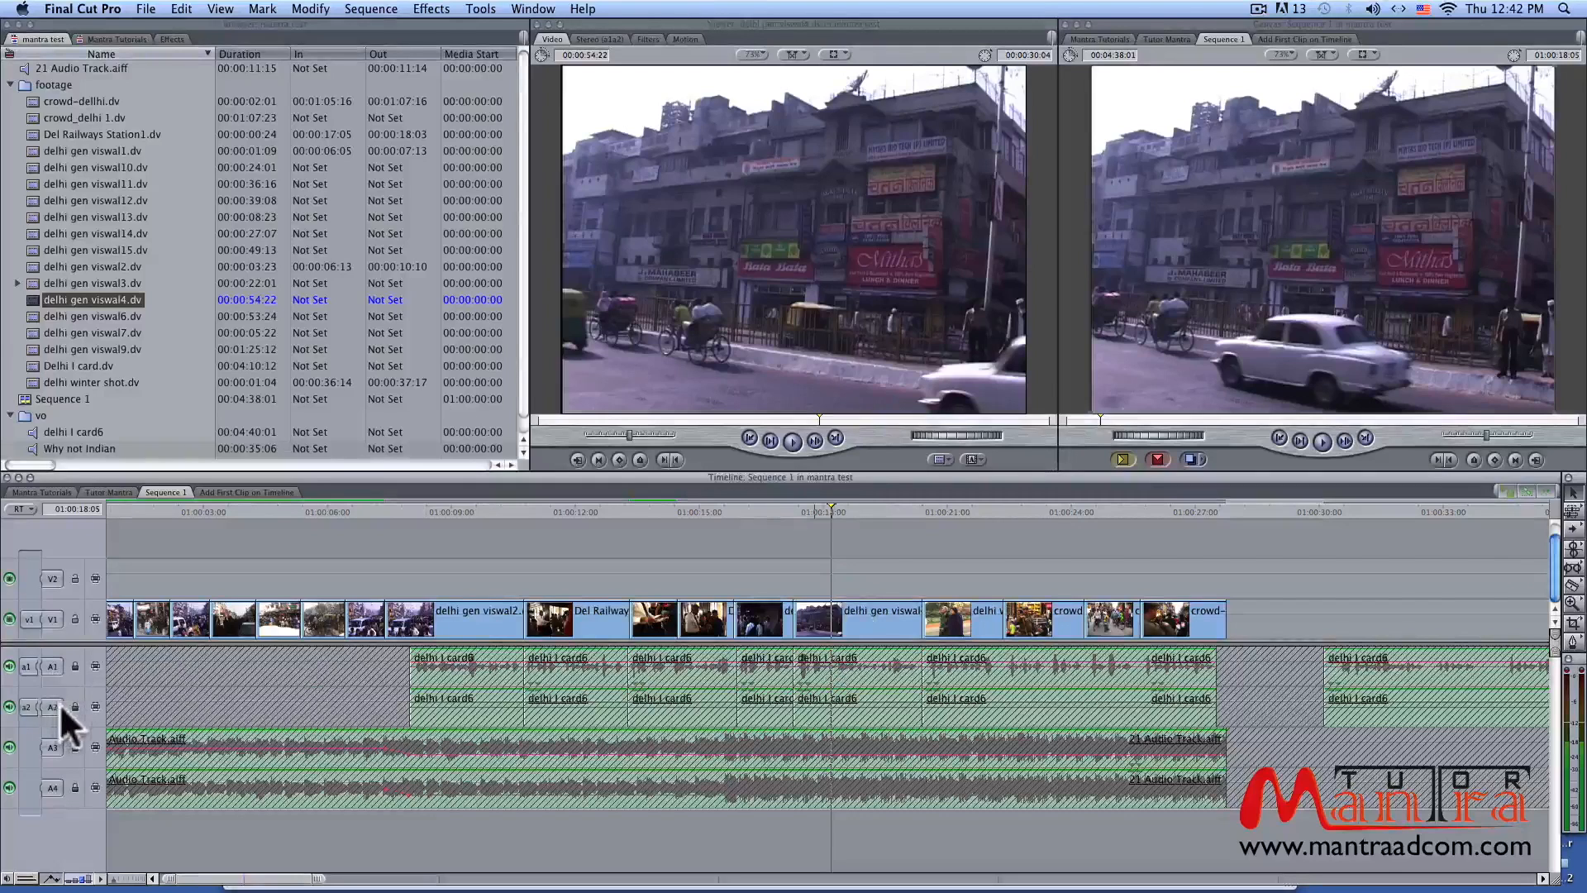
pyautogui.click(74, 707)
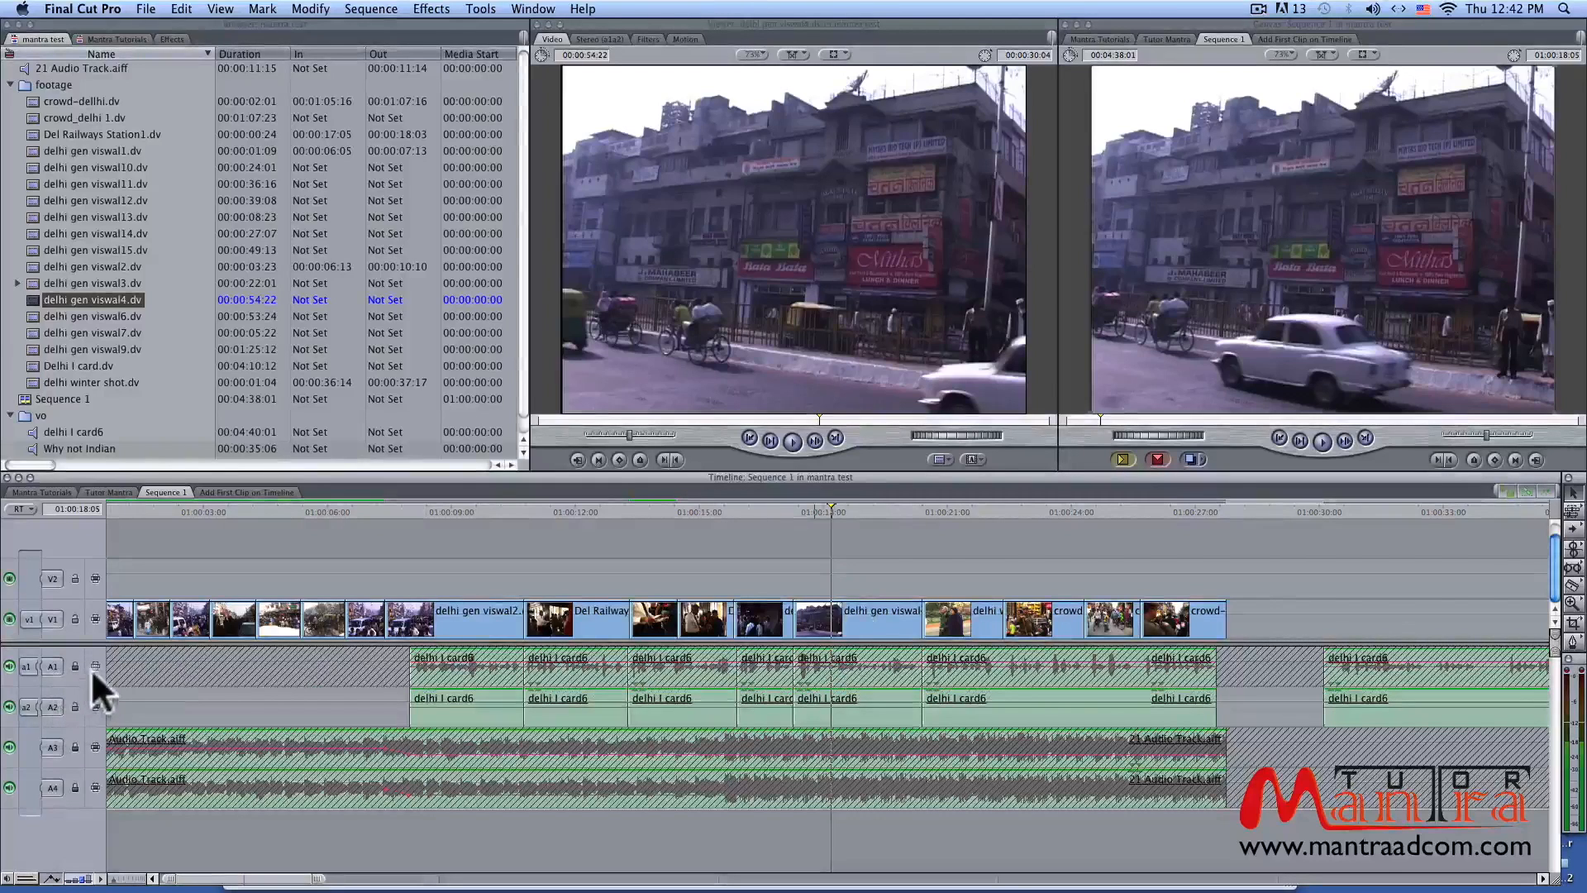
pyautogui.click(76, 666)
pyautogui.click(74, 747)
pyautogui.click(74, 788)
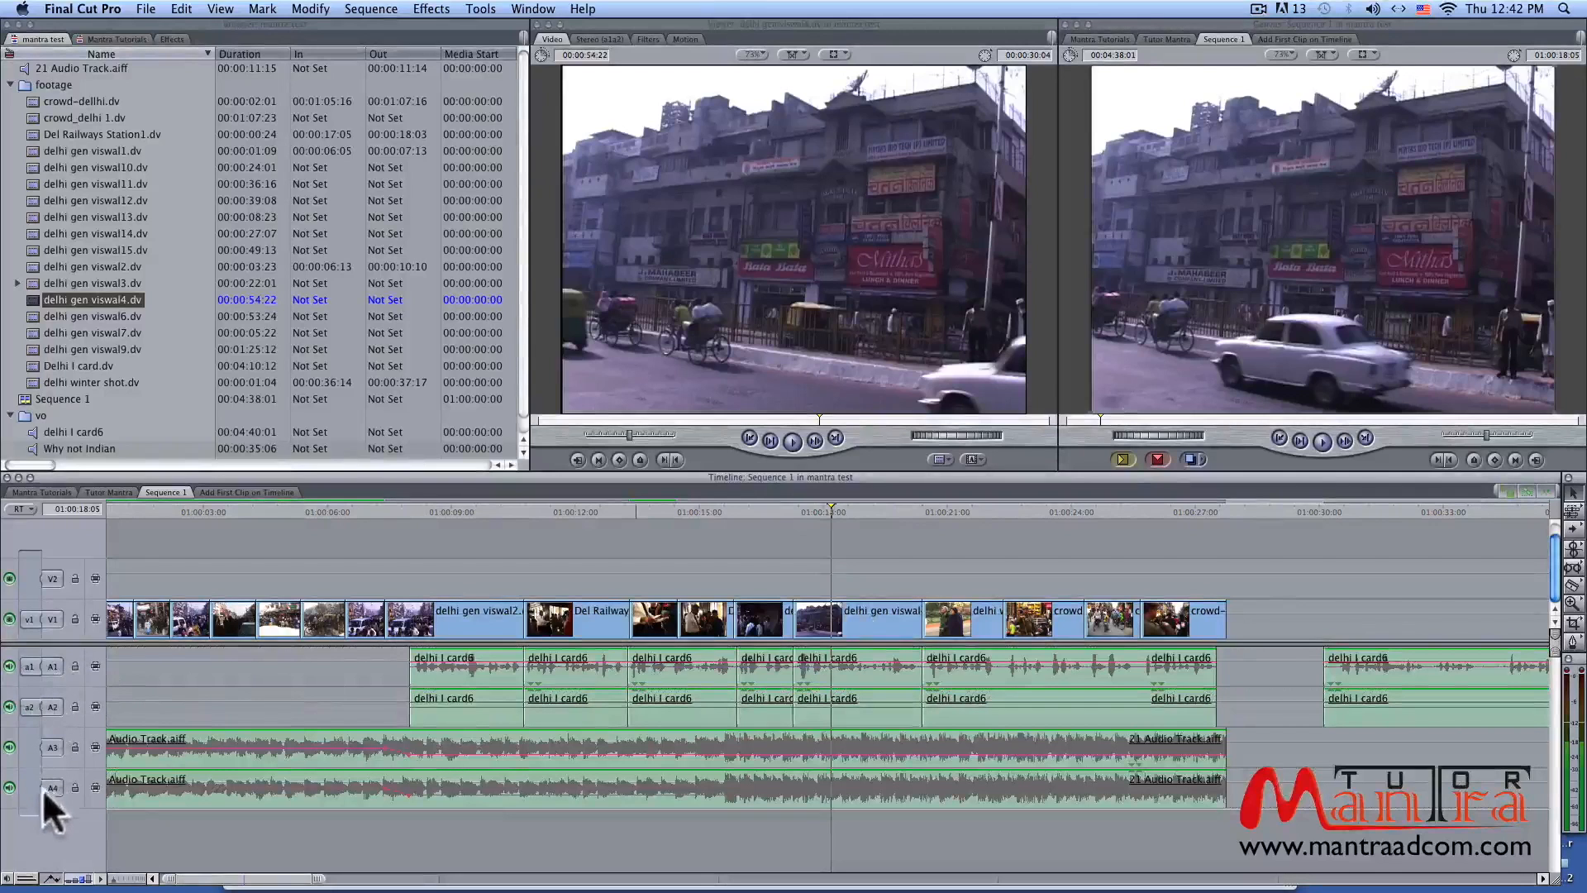
# Add two empty audio tracks below A4 in Sequence 1.
pyautogui.rightClick(429, 839)
pyautogui.click(469, 845)
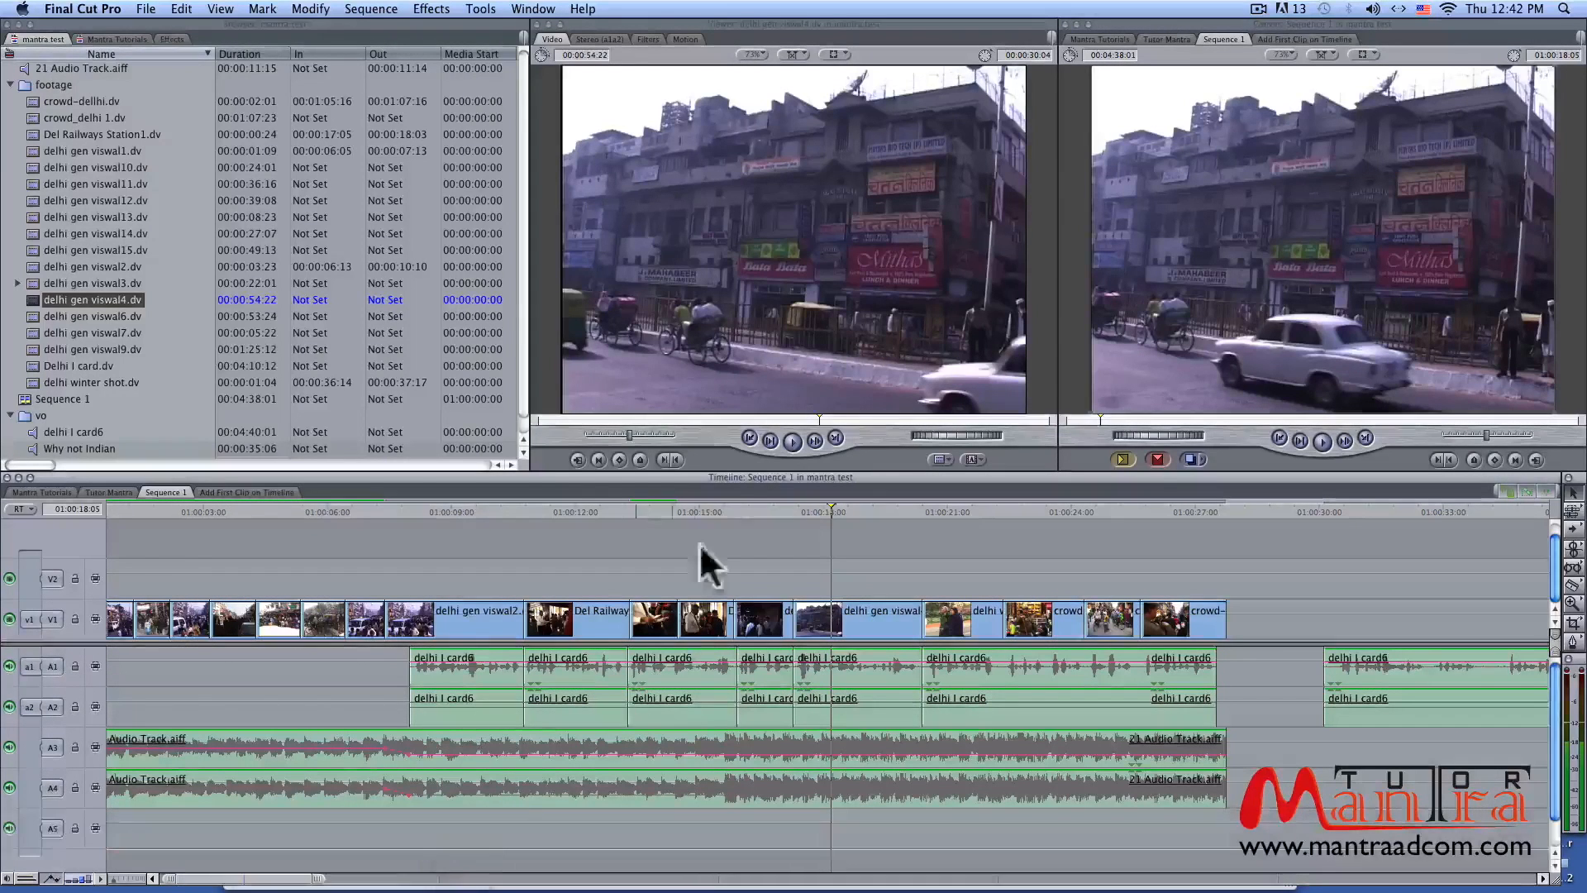
pyautogui.rightClick(76, 857)
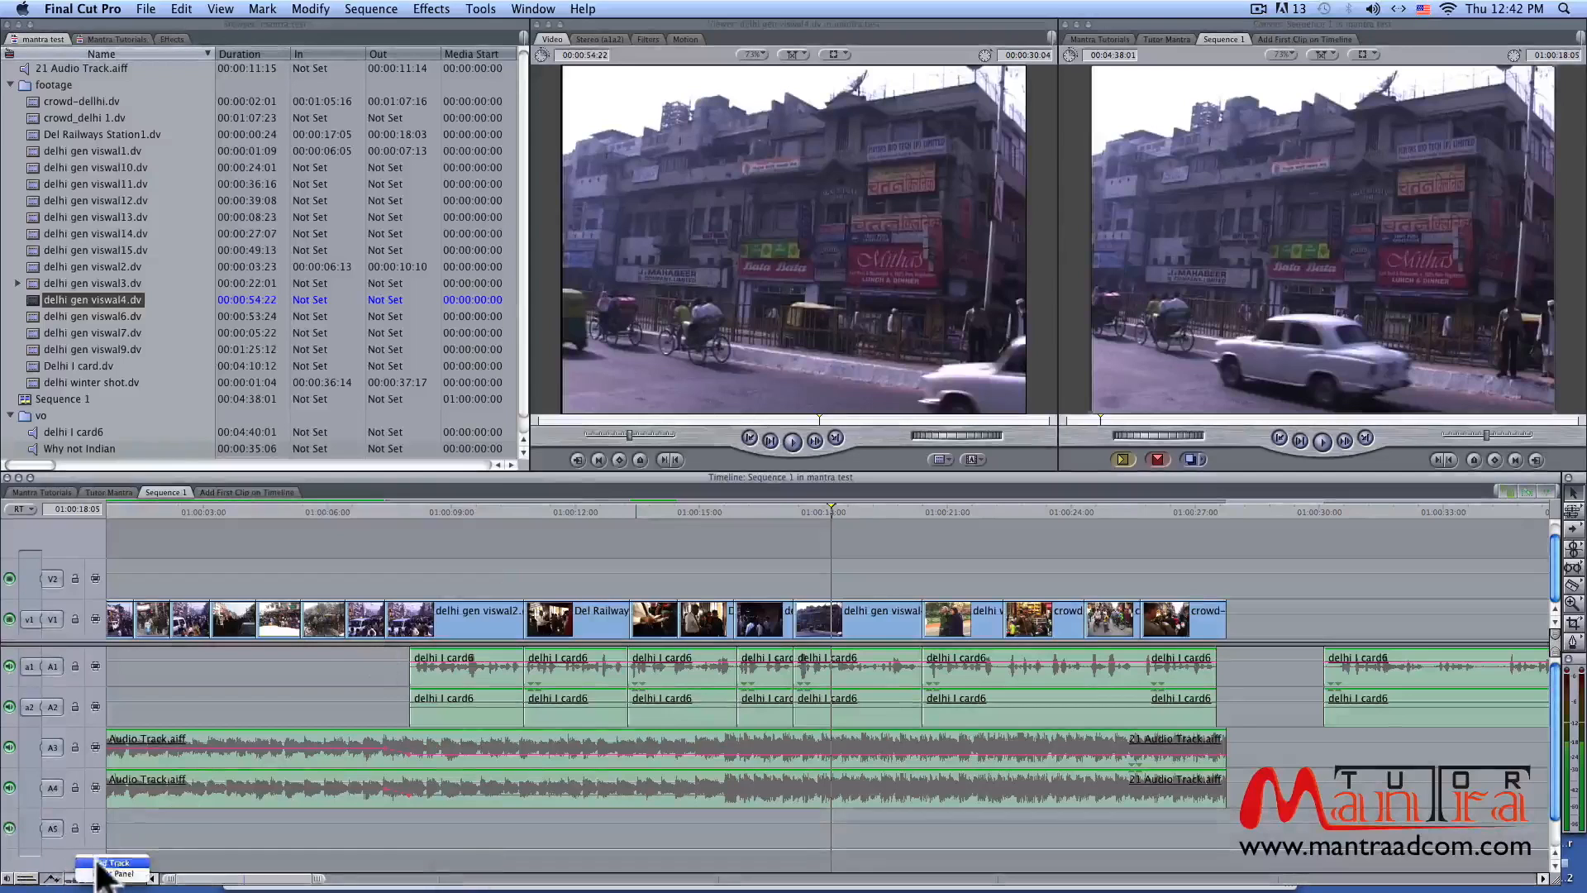
pyautogui.click(112, 862)
pyautogui.scroll(-2, 496, 800)
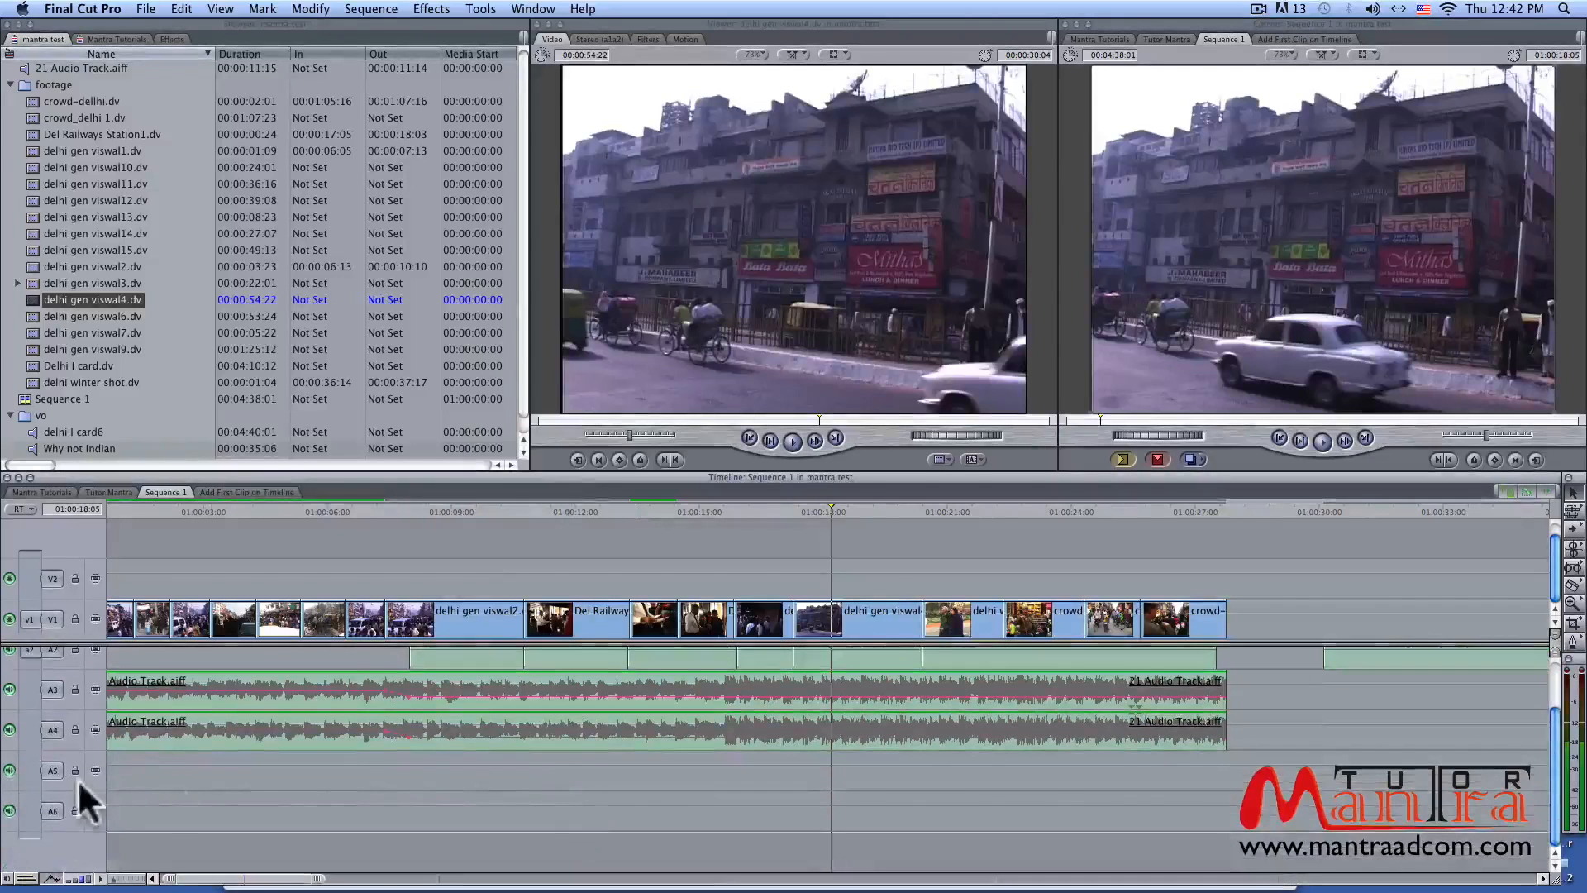
# Patch source audio a1 and a2 to tracks A5 and A6 and replace the V1 clip at the playhead with delhi gen viswal4.dv.
pyautogui.scroll(2, 712, 777)
pyautogui.click(842, 620)
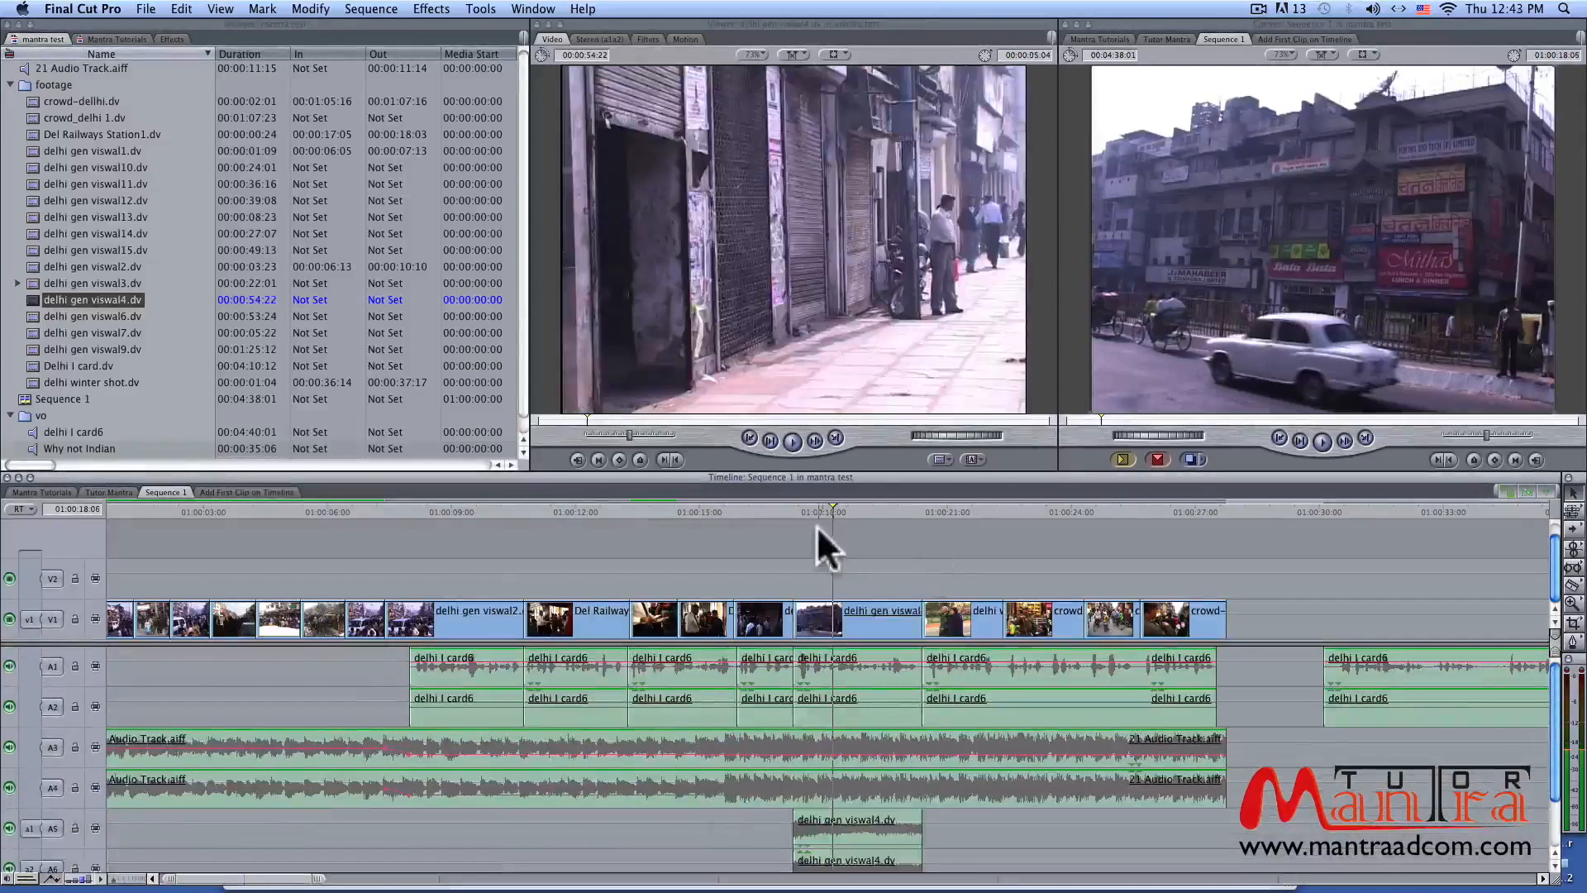
pyautogui.click(819, 507)
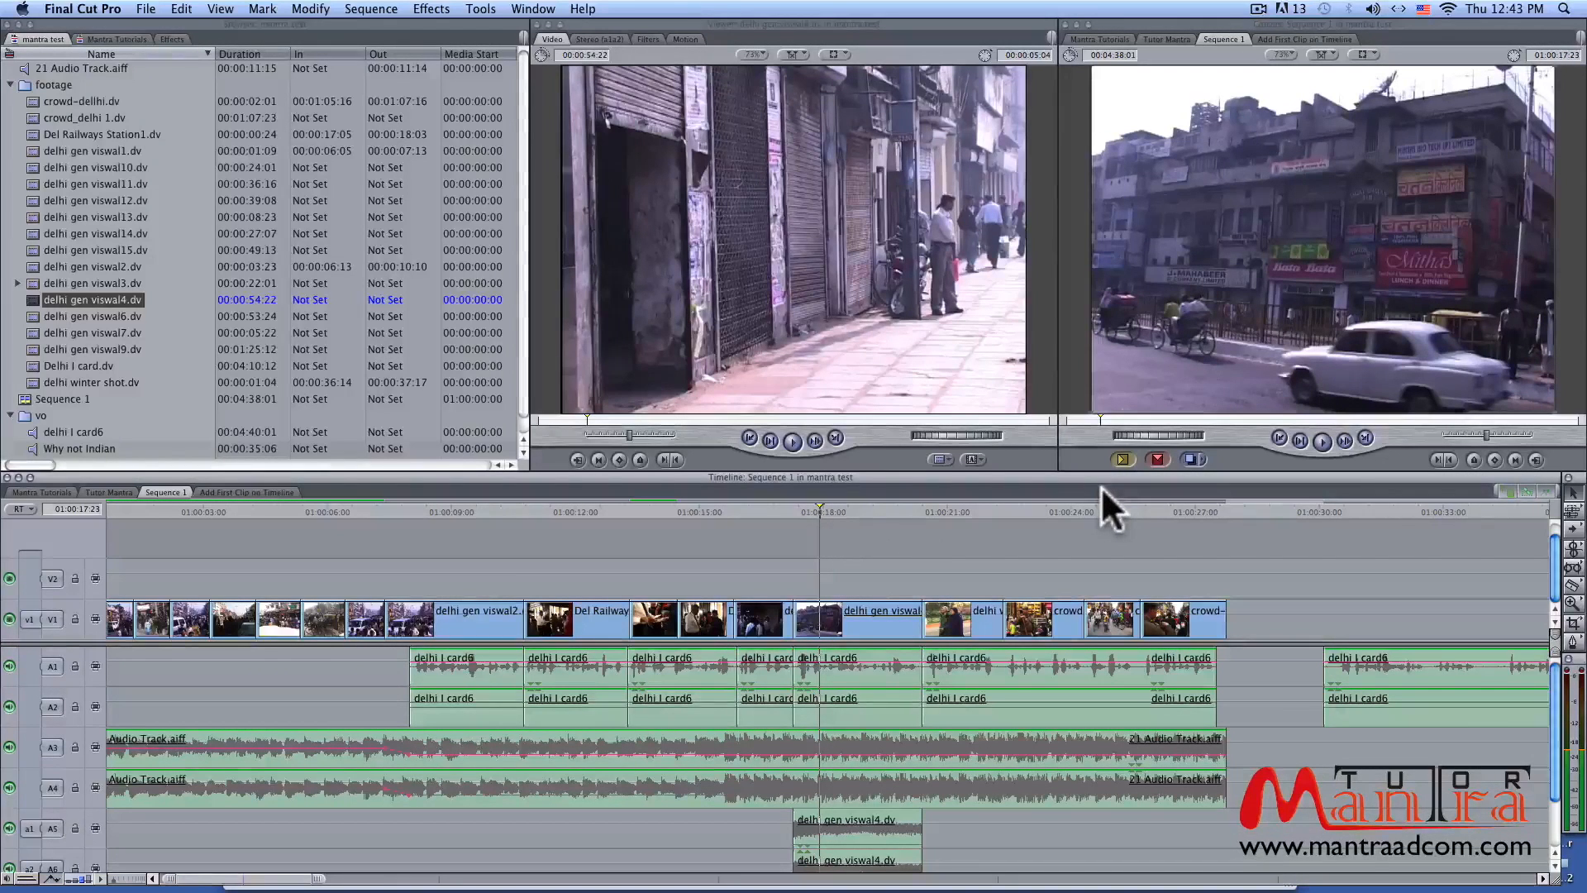
pyautogui.scroll(-3, 1078, 684)
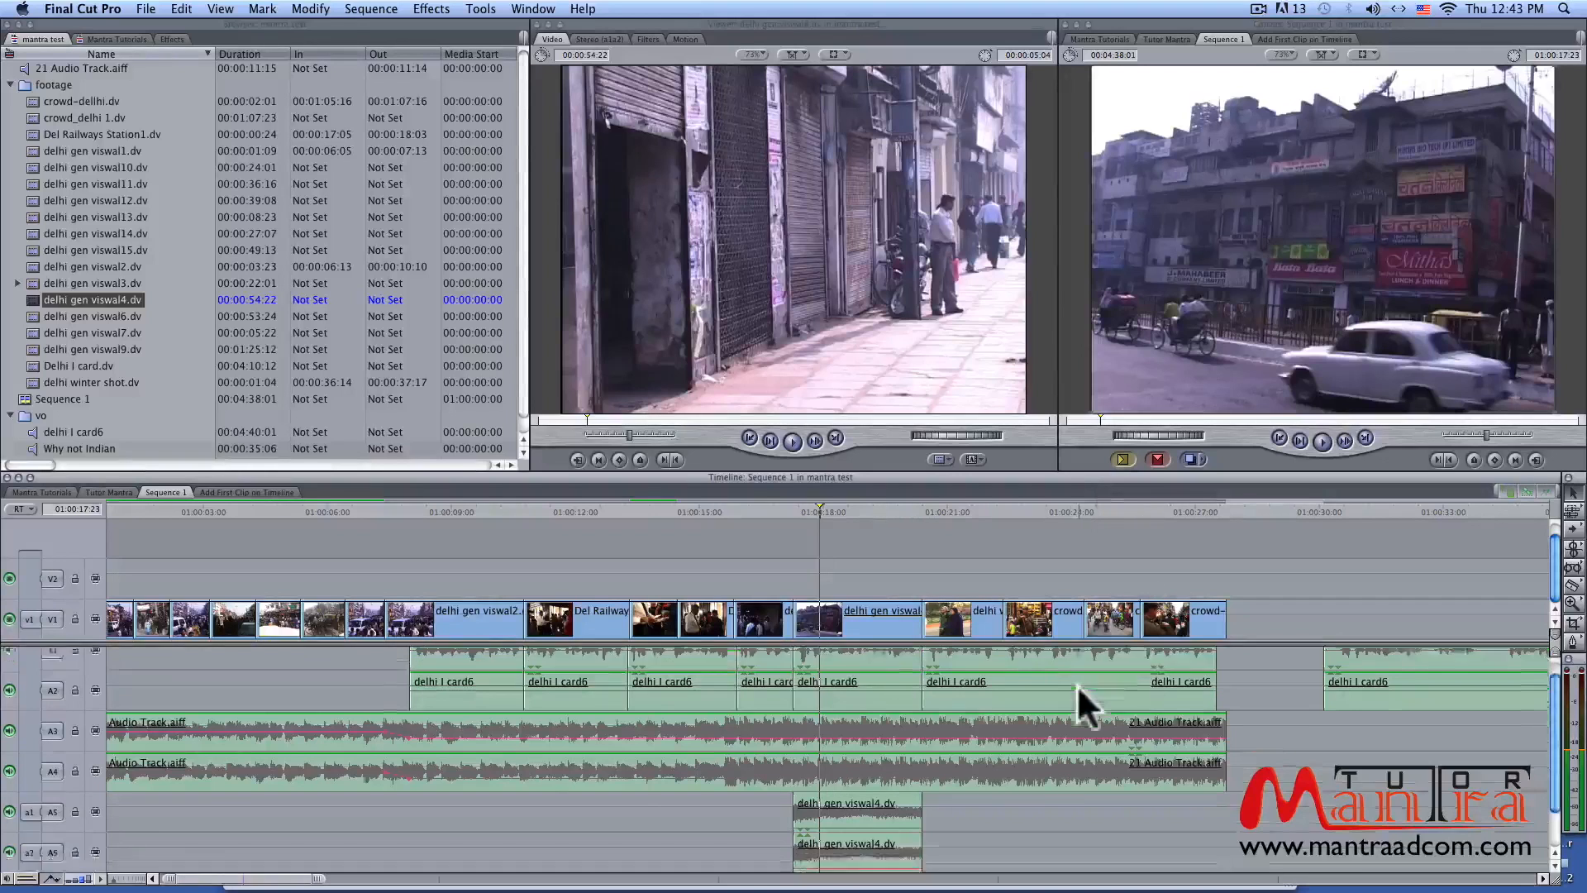
pyautogui.scroll(3, 902, 786)
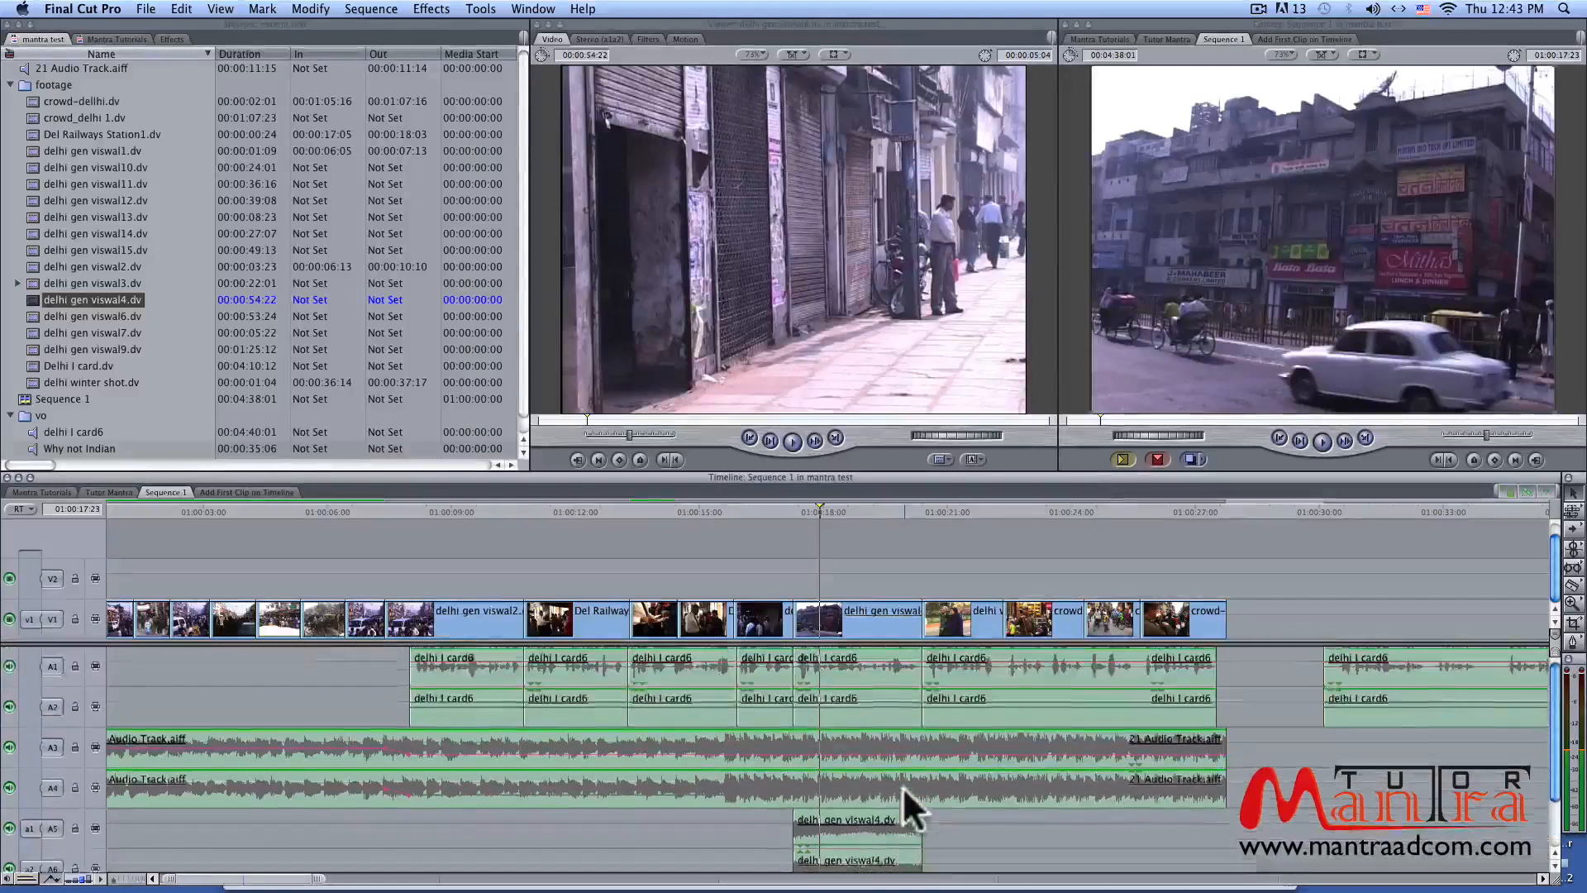
pyautogui.scroll(-3, 1050, 823)
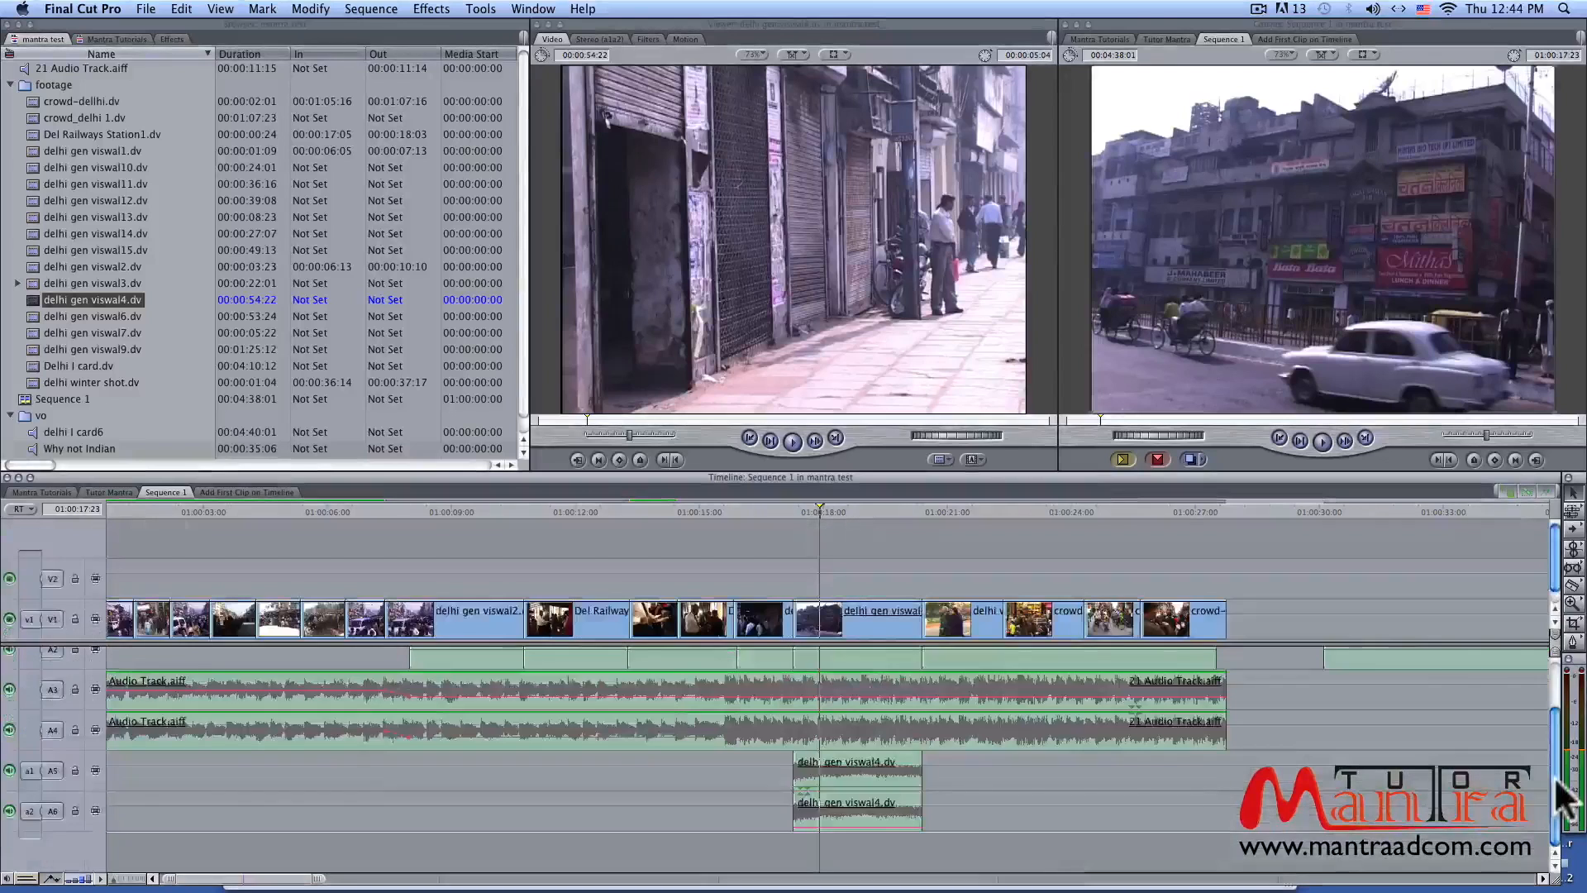
# Open delhi gen viswal9.dv, cue it to 00:00:41:03 and replace the delhi gen viswal4.dv clip on V1 with it.
pyautogui.click(859, 510)
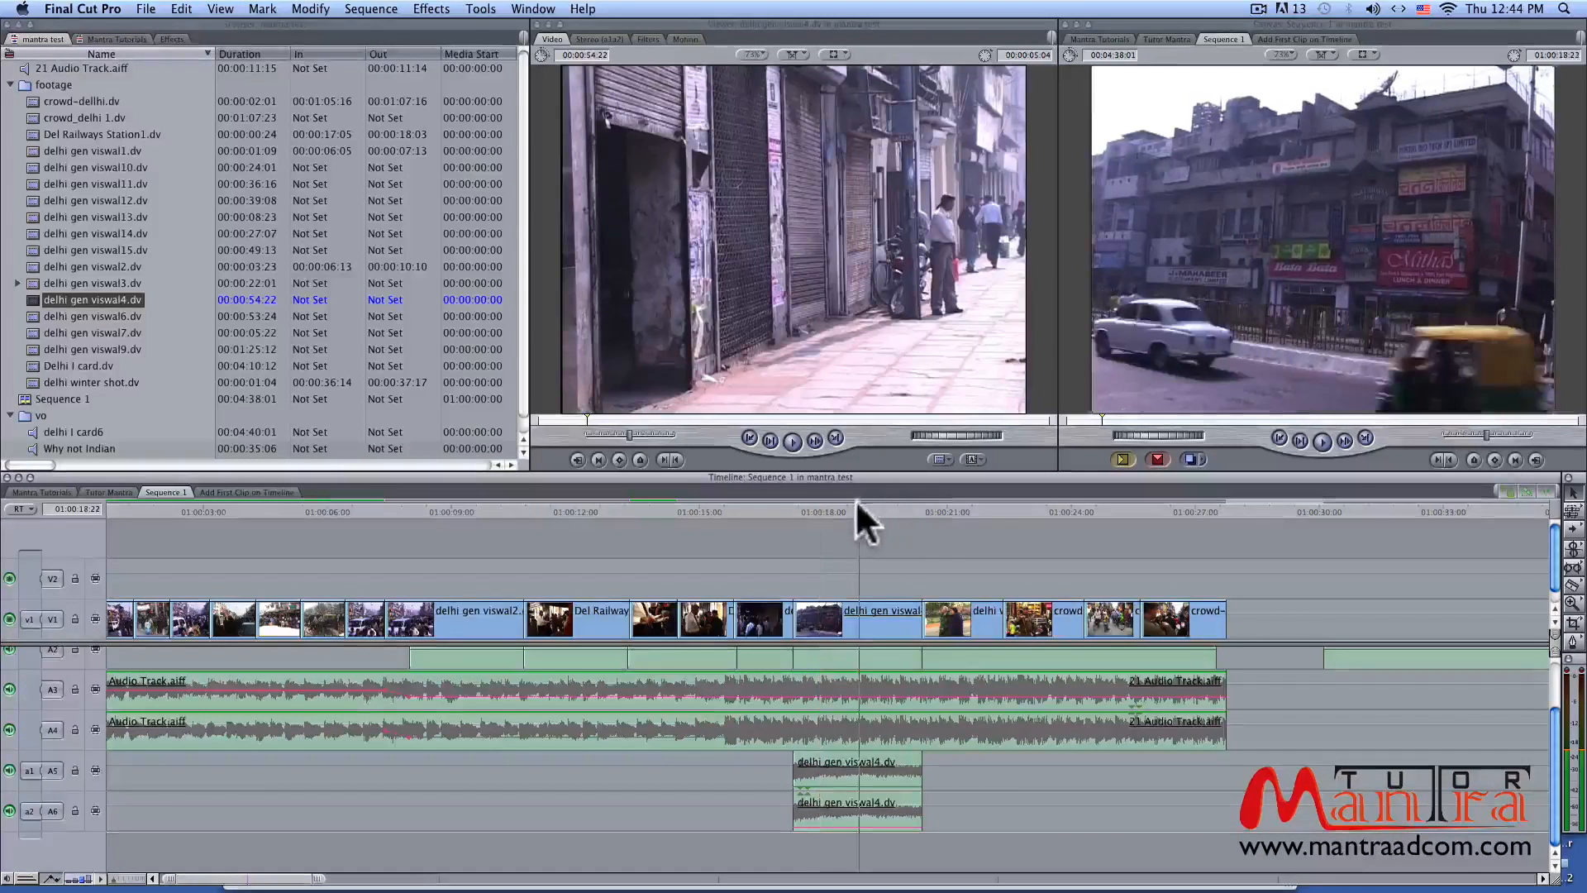
pyautogui.moveTo(656, 419); pyautogui.dragTo(727, 419)
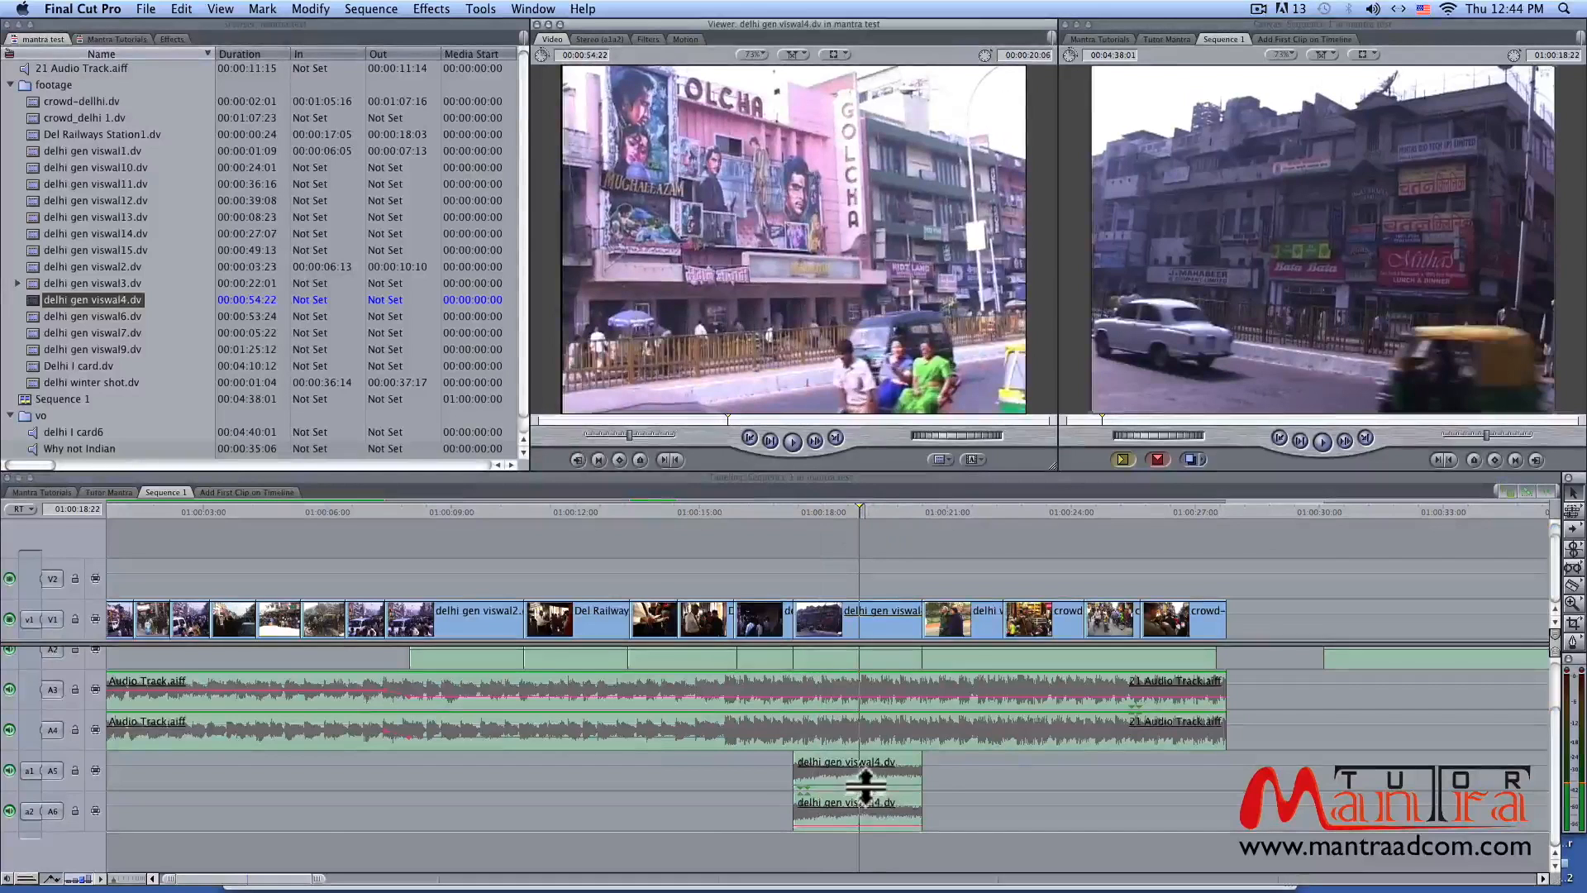
pyautogui.moveTo(860, 786); pyautogui.dragTo(867, 782)
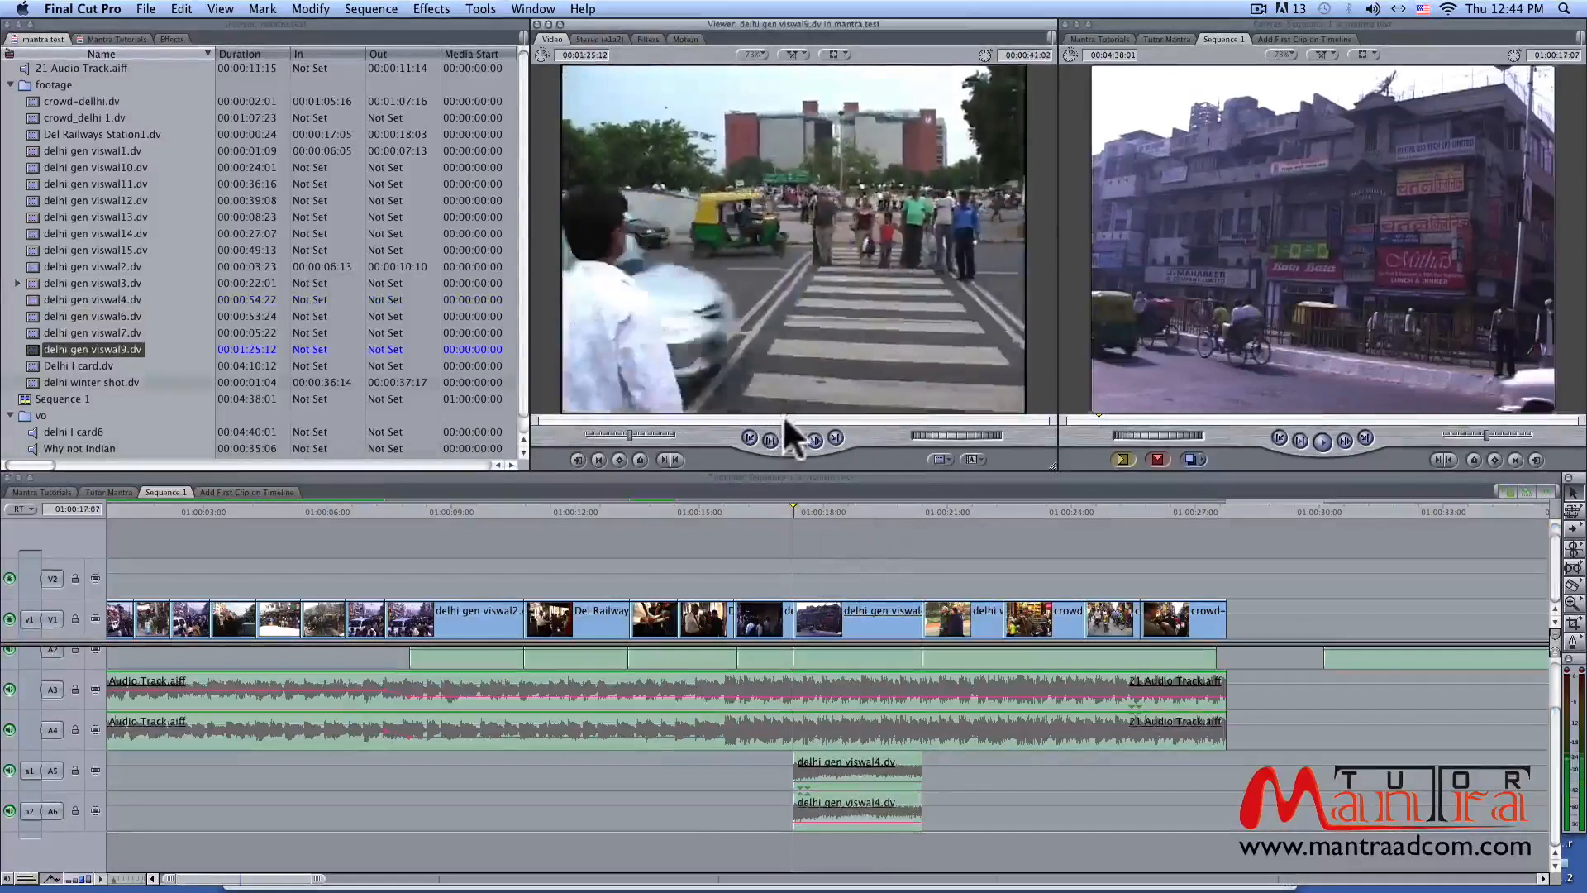
pyautogui.moveTo(781, 413); pyautogui.dragTo(782, 415)
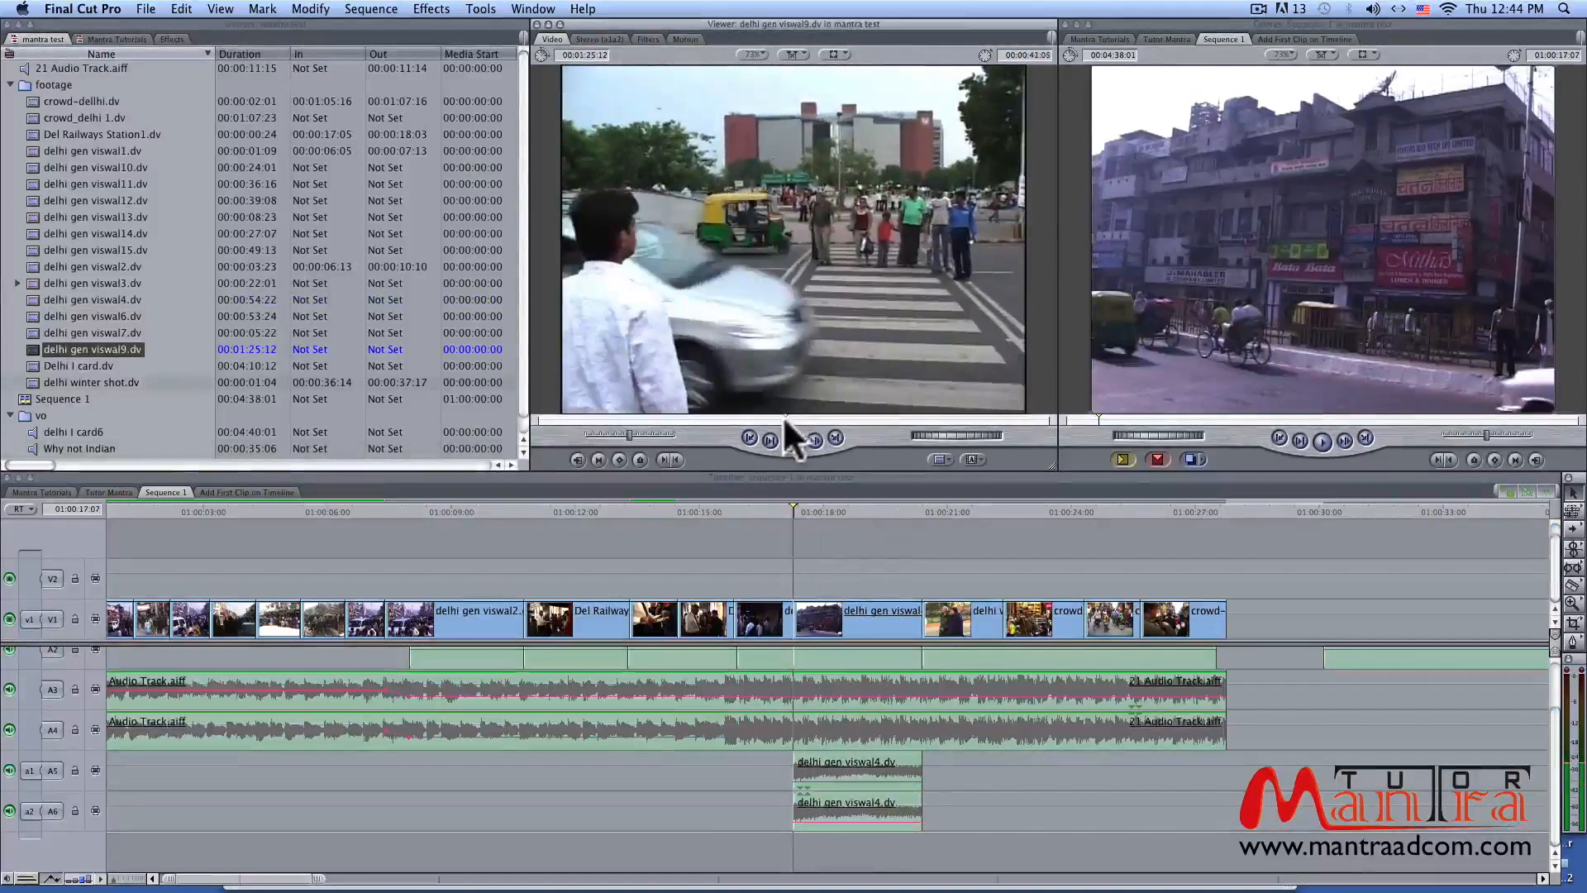
pyautogui.moveTo(840, 354); pyautogui.dragTo(1419, 273)
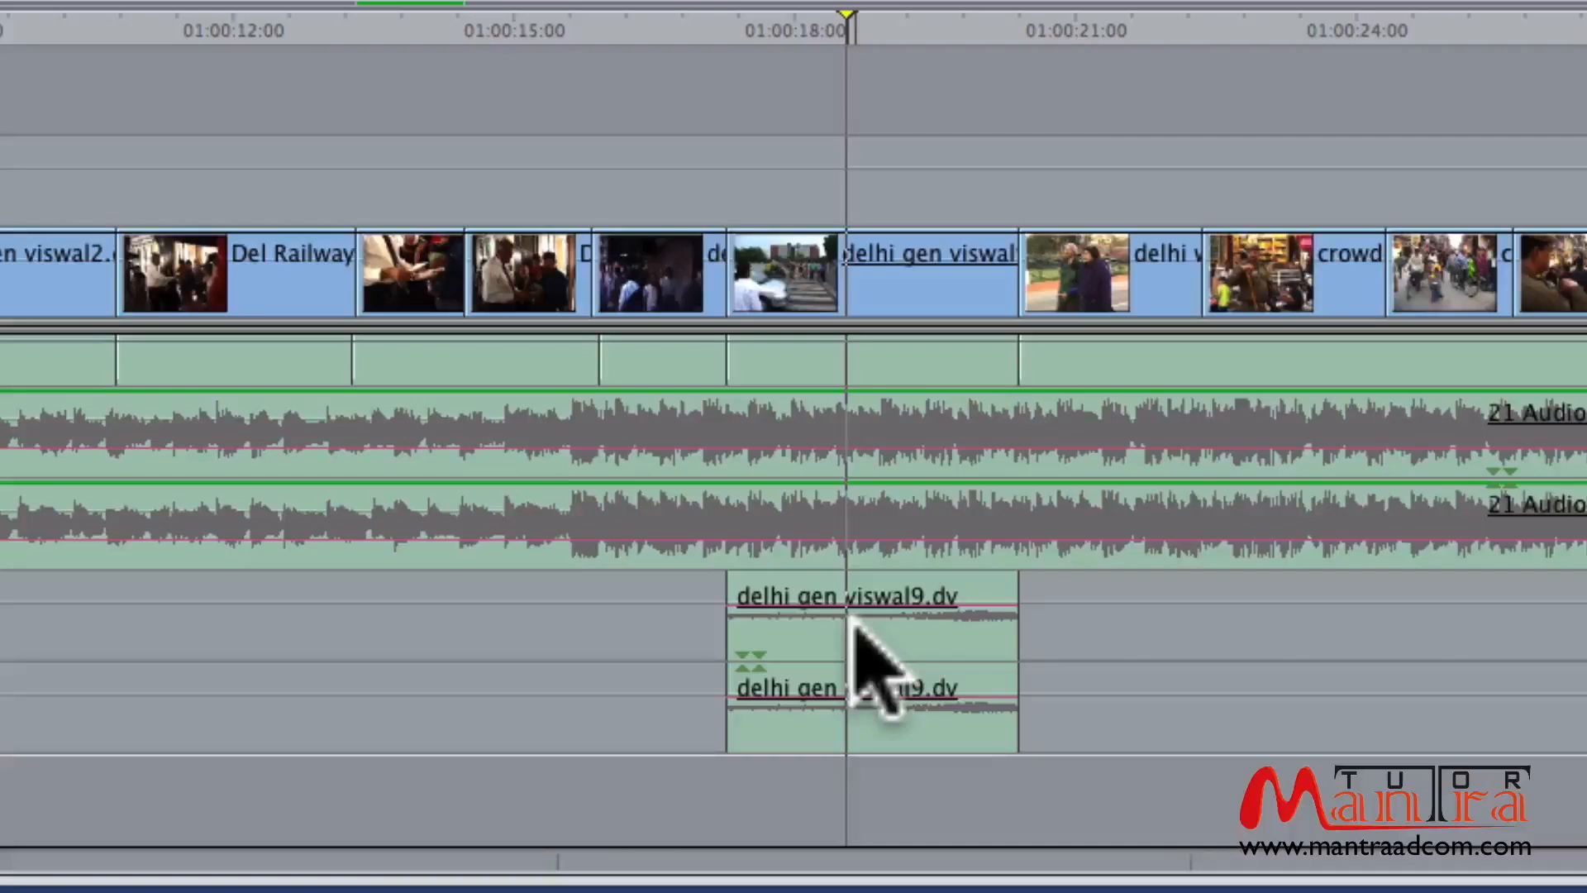
pyautogui.scroll(5, 860, 653)
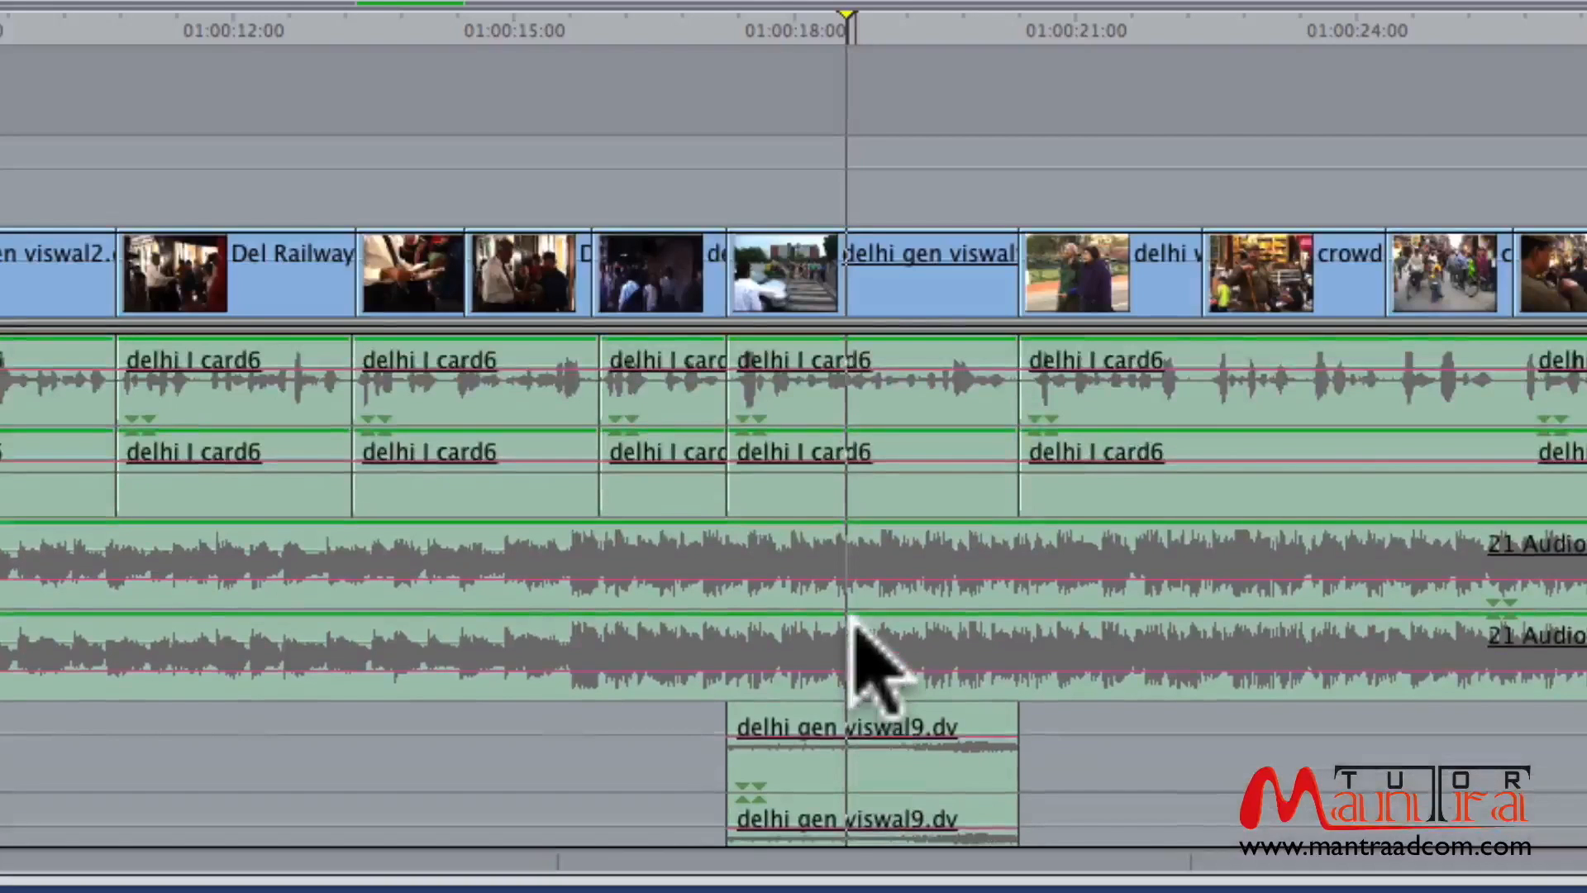
pyautogui.scroll(-5, 860, 652)
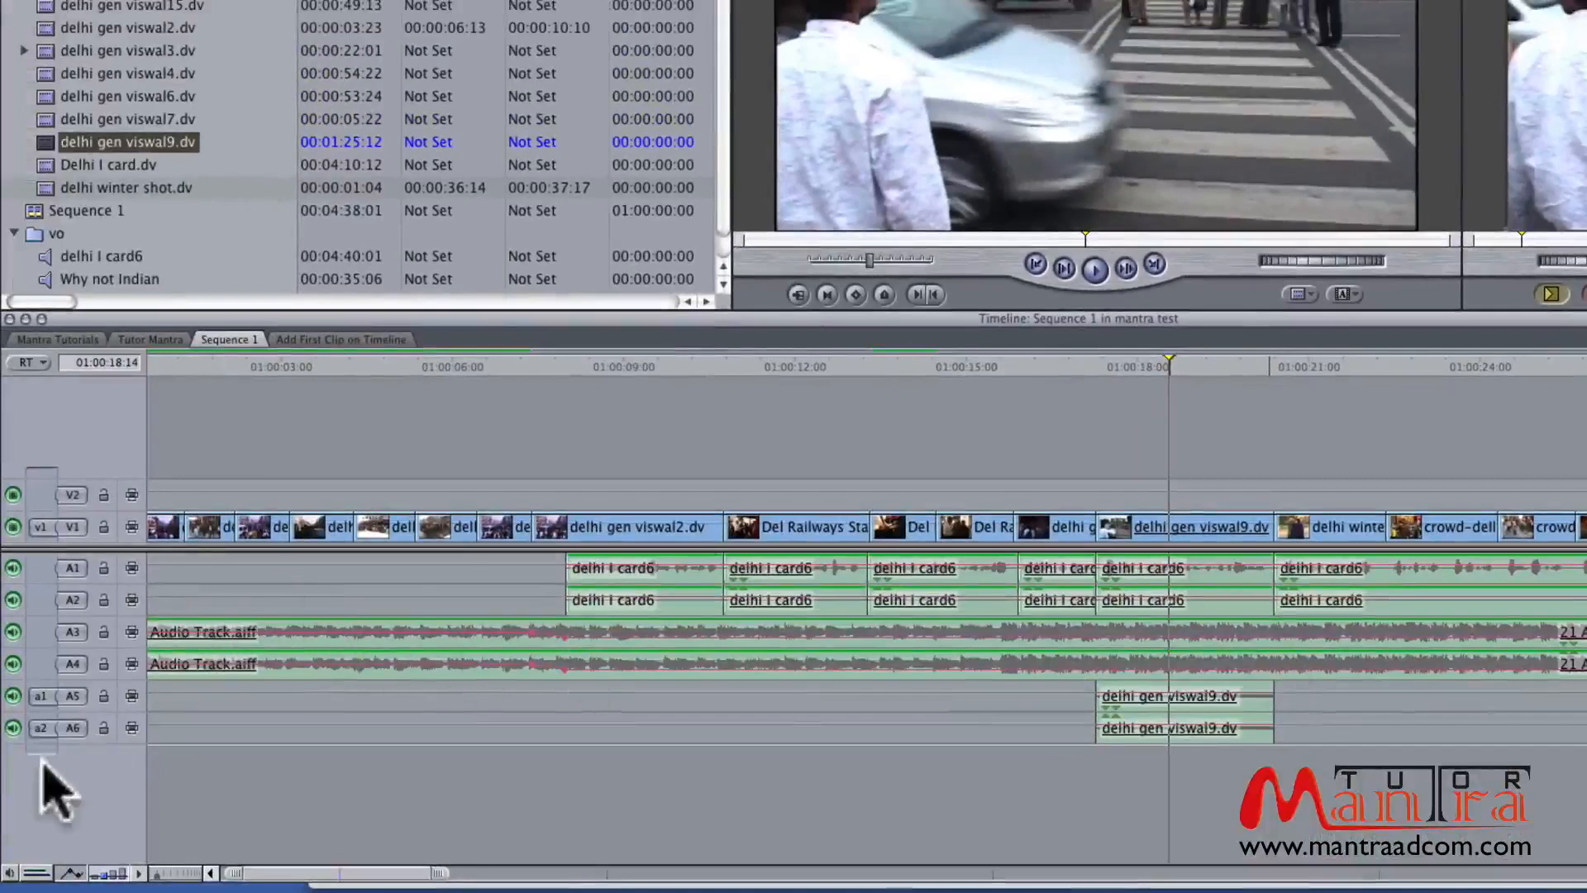
# Disconnect source audio a1 and a2 from tracks A5 and A6 and open delhi gen viswal15.dv as the source clip.
pyautogui.click(76, 700)
pyautogui.click(75, 722)
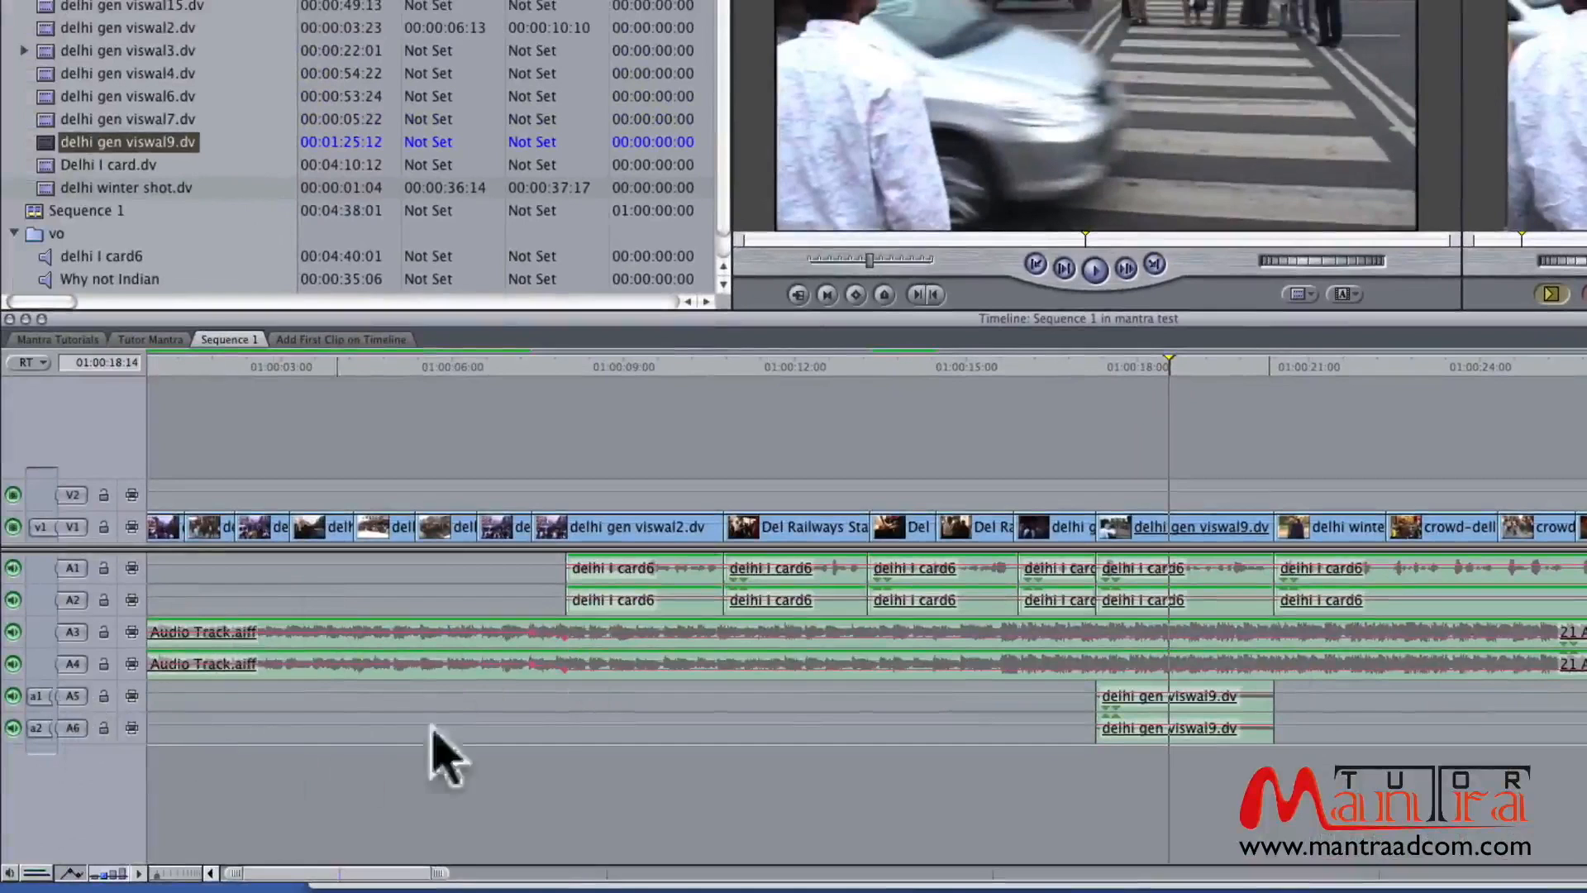
pyautogui.click(97, 19)
pyautogui.doubleClick(97, 6)
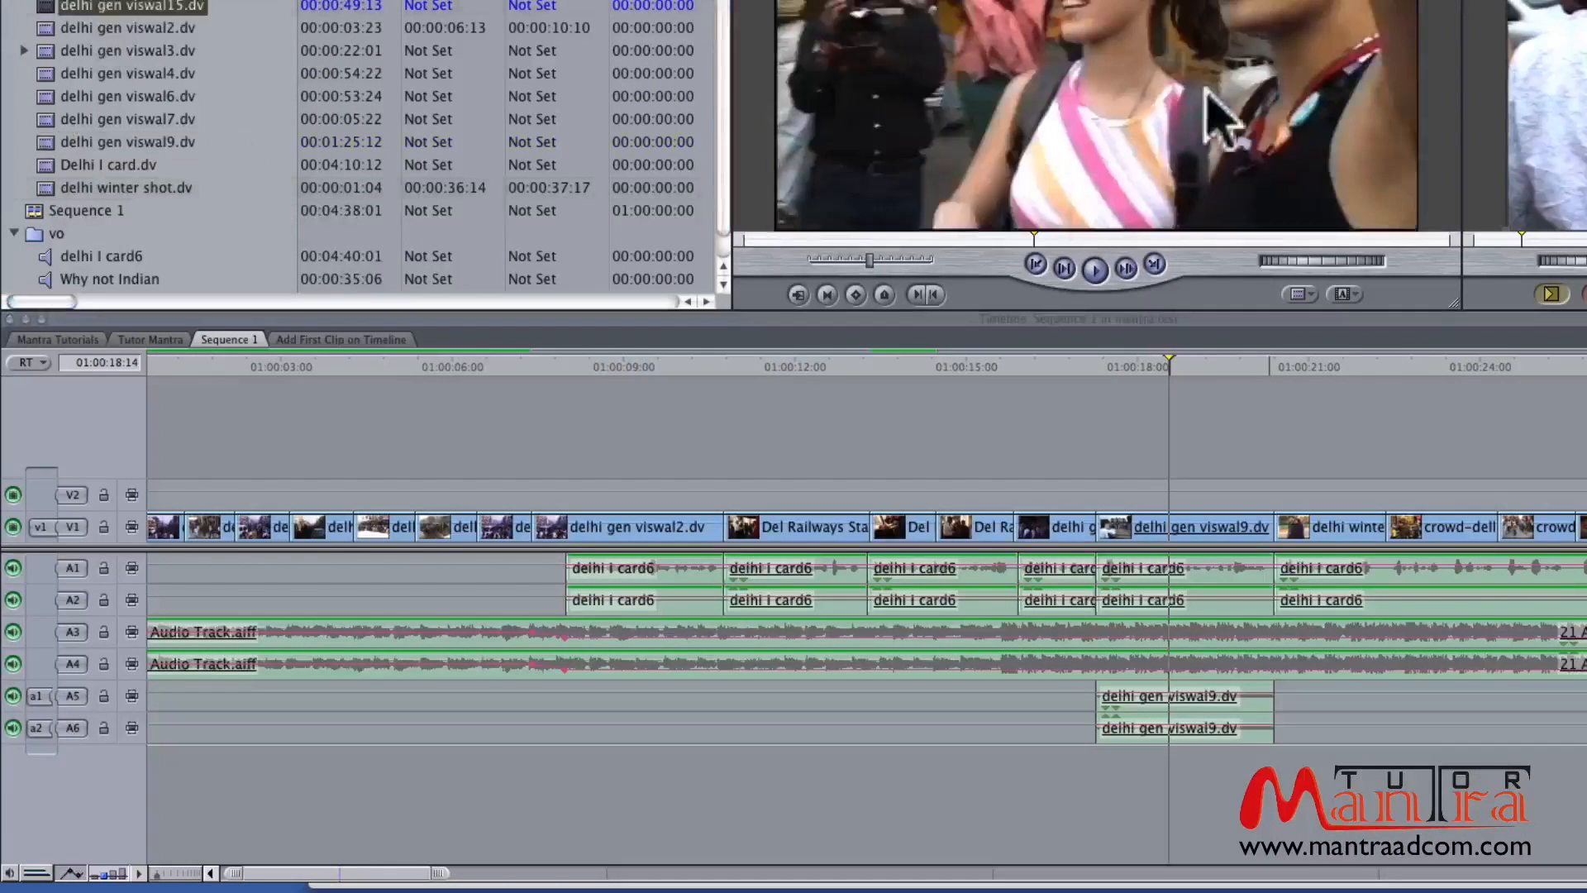
# Patch source audio a1 and a2 to A1 and A2 and try to replace the delhi gen viswal9.dv clip on V1.
pyautogui.press('space')
pyautogui.moveTo(1205, 88); pyautogui.dragTo(1512, 66)
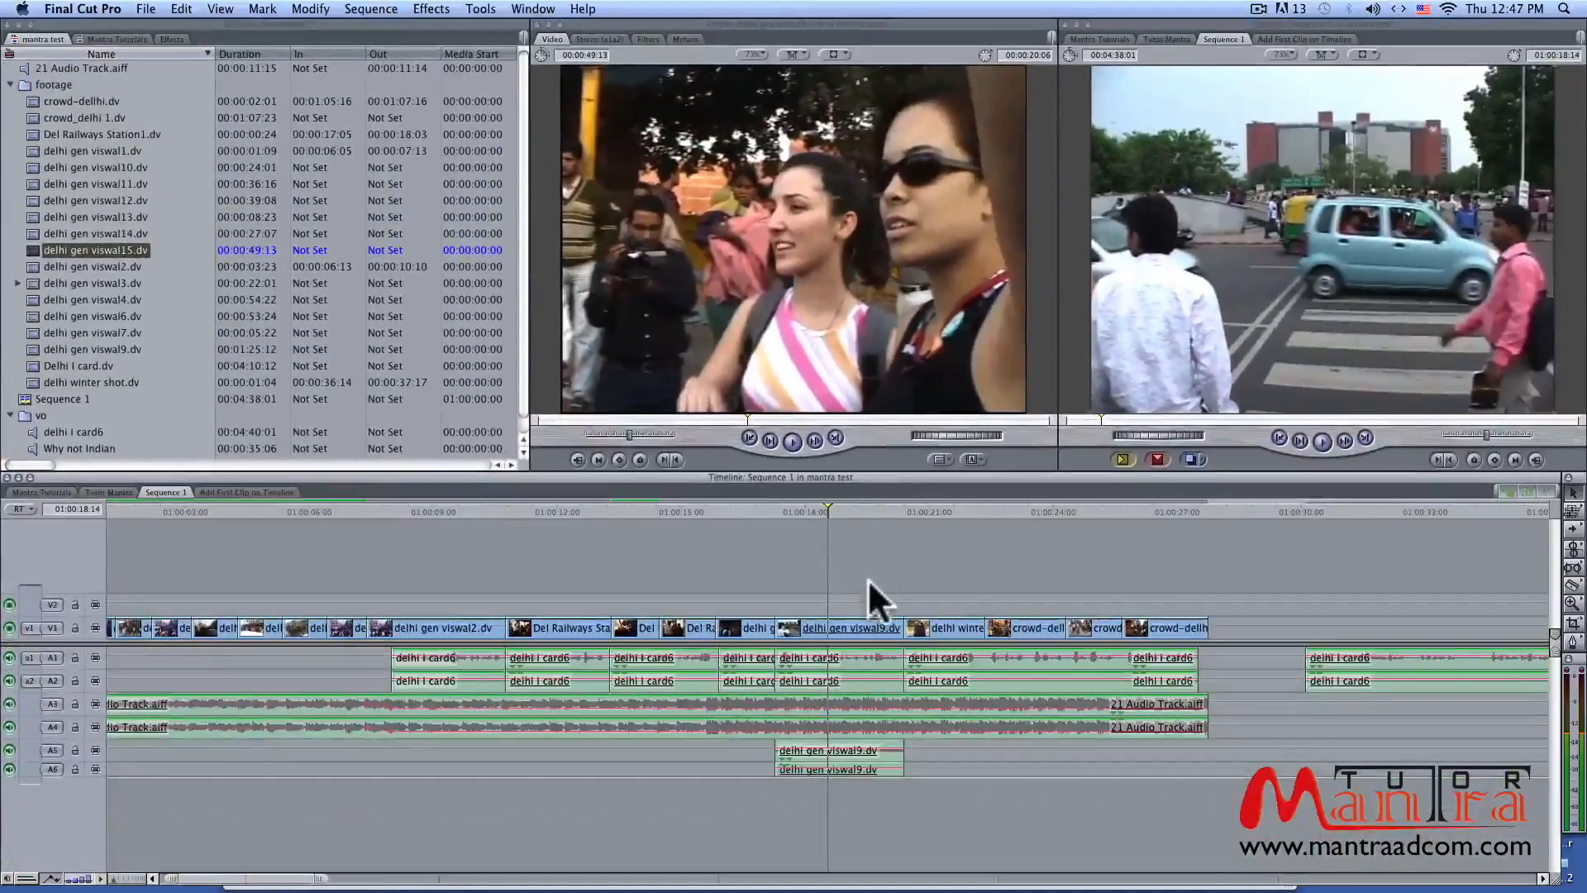
pyautogui.click(820, 631)
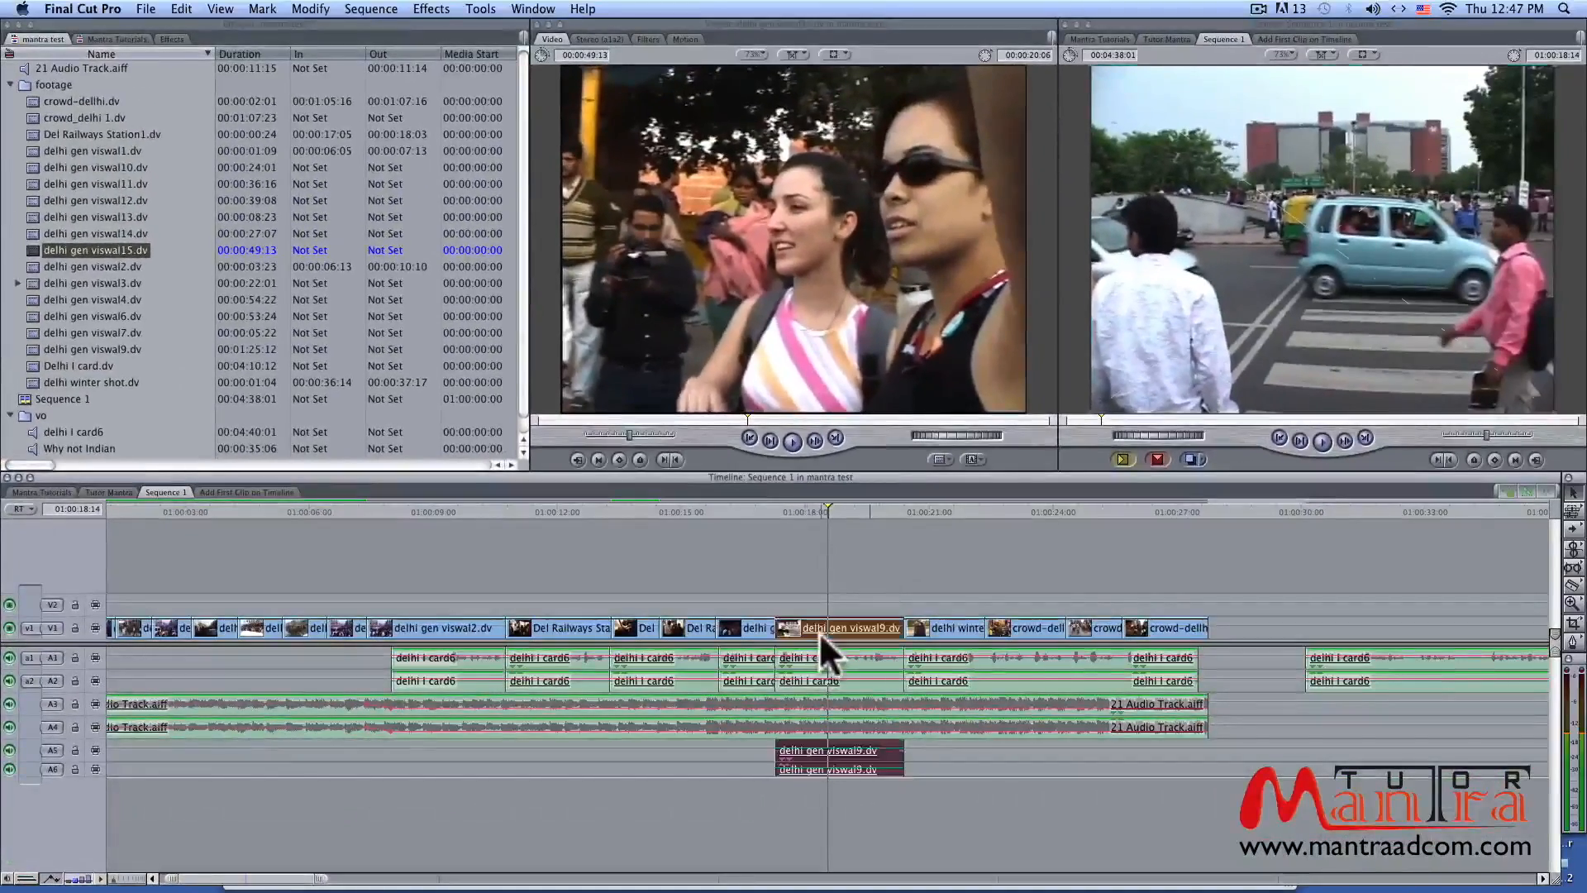
pyautogui.moveTo(1064, 260); pyautogui.dragTo(1429, 254)
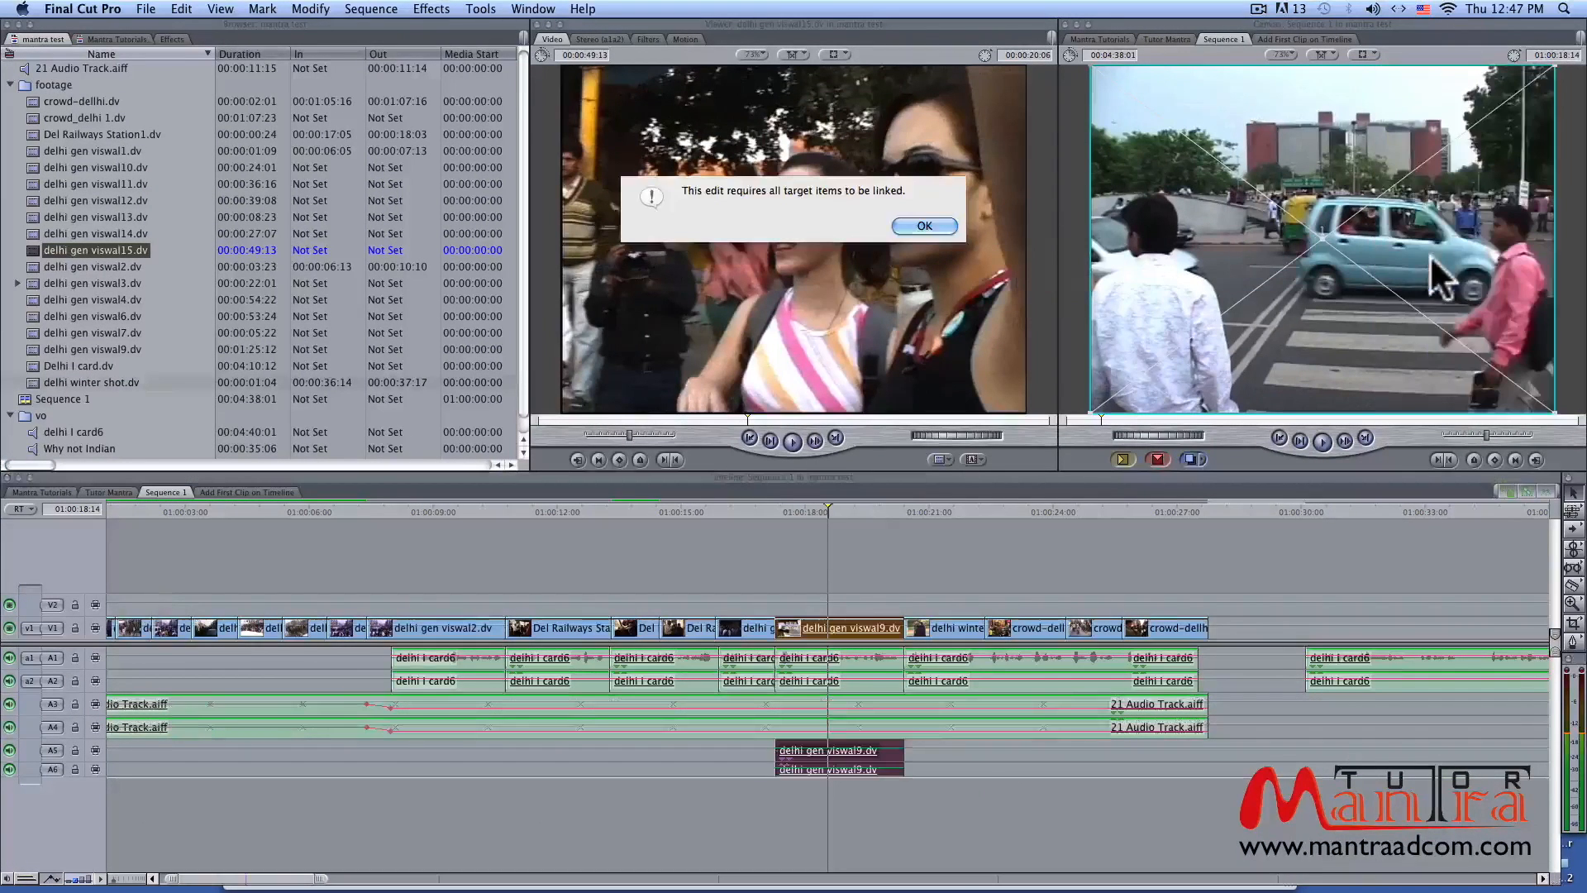
pyautogui.click(924, 226)
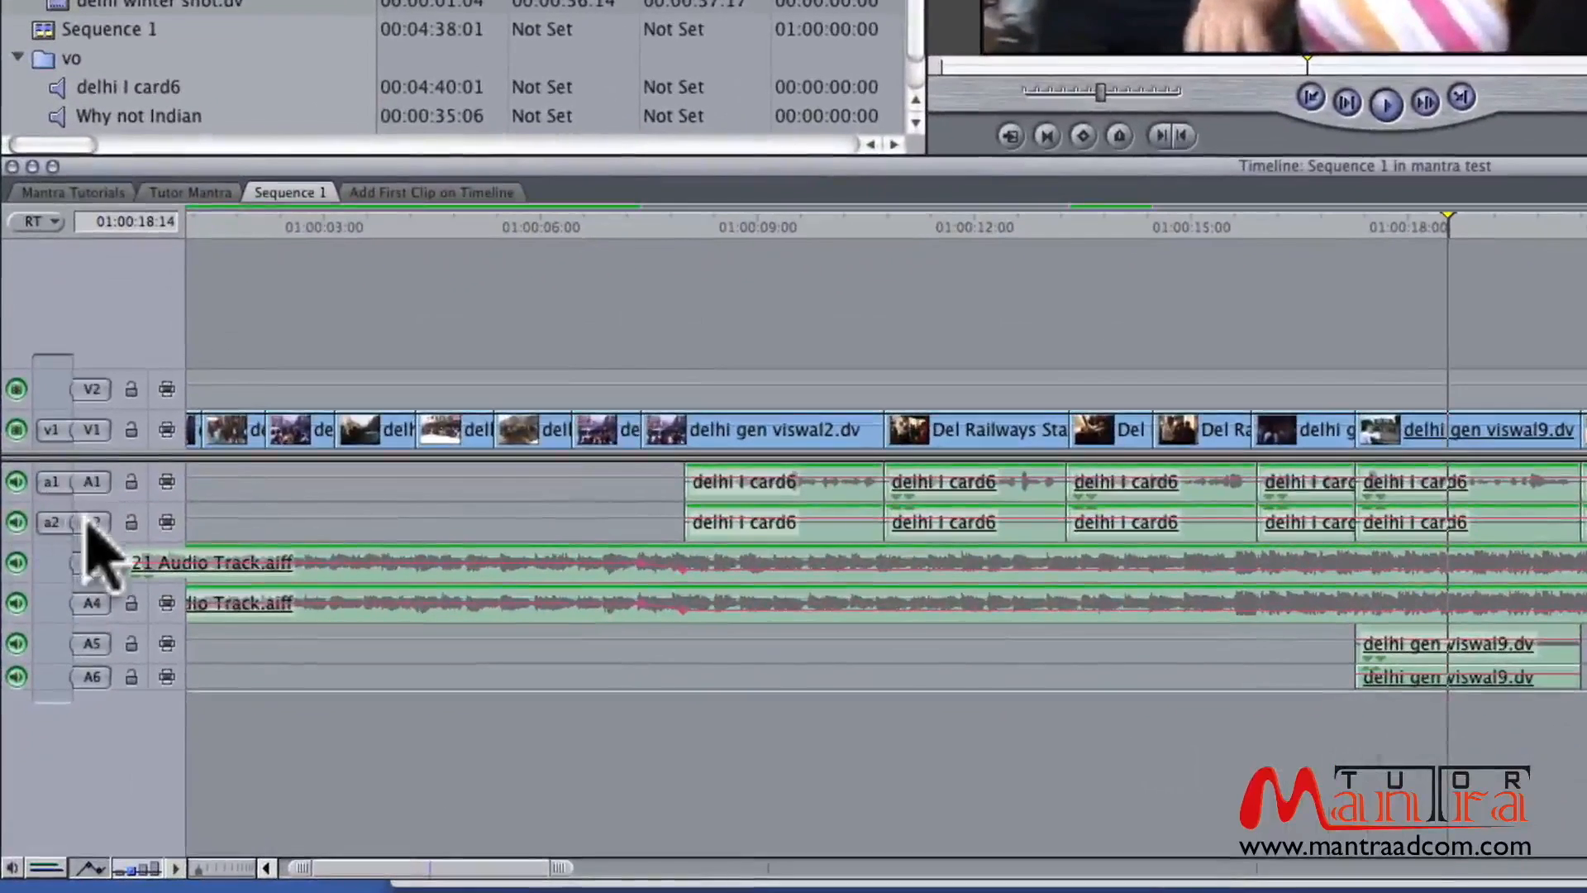
# Select the V1 clip and the voice-over clip below it in turn to examine which audio is linked to each.
pyautogui.click(1492, 436)
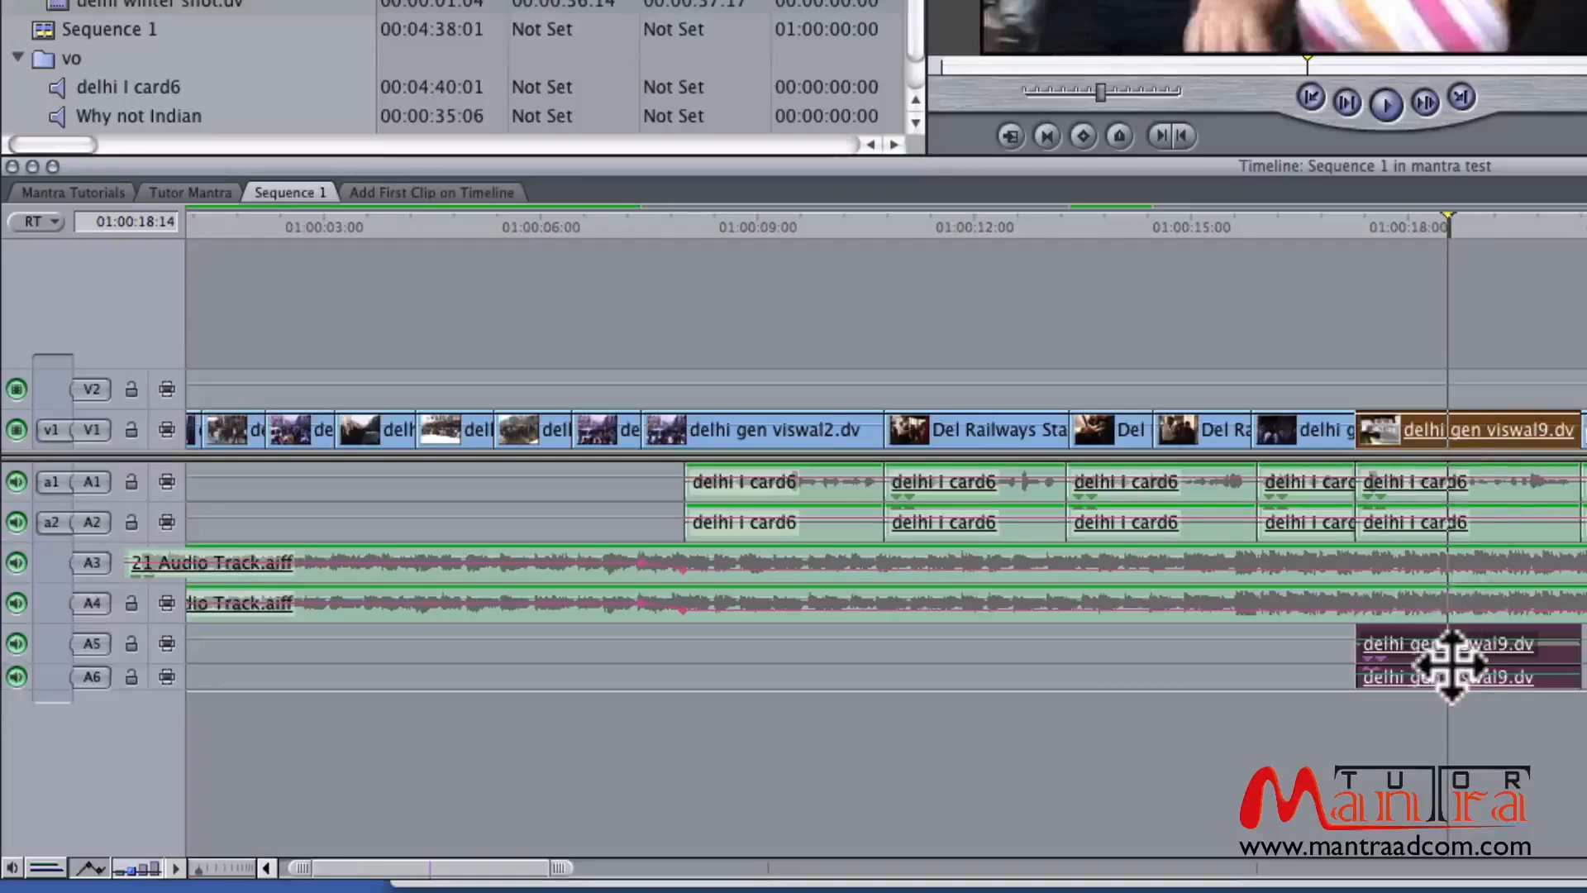
pyautogui.click(1485, 505)
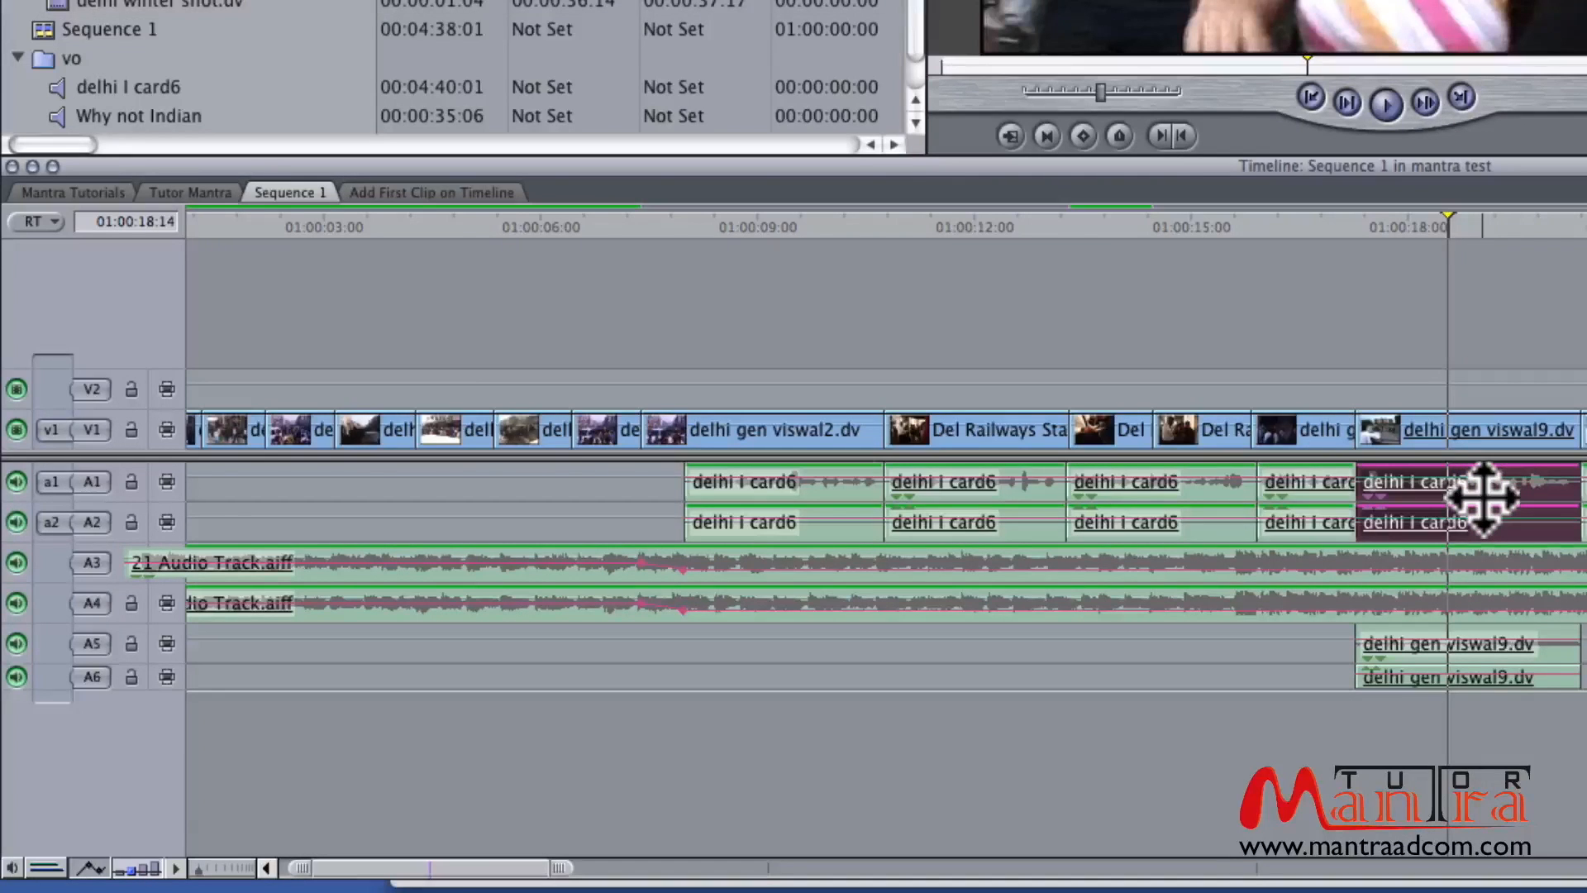
pyautogui.click(1505, 439)
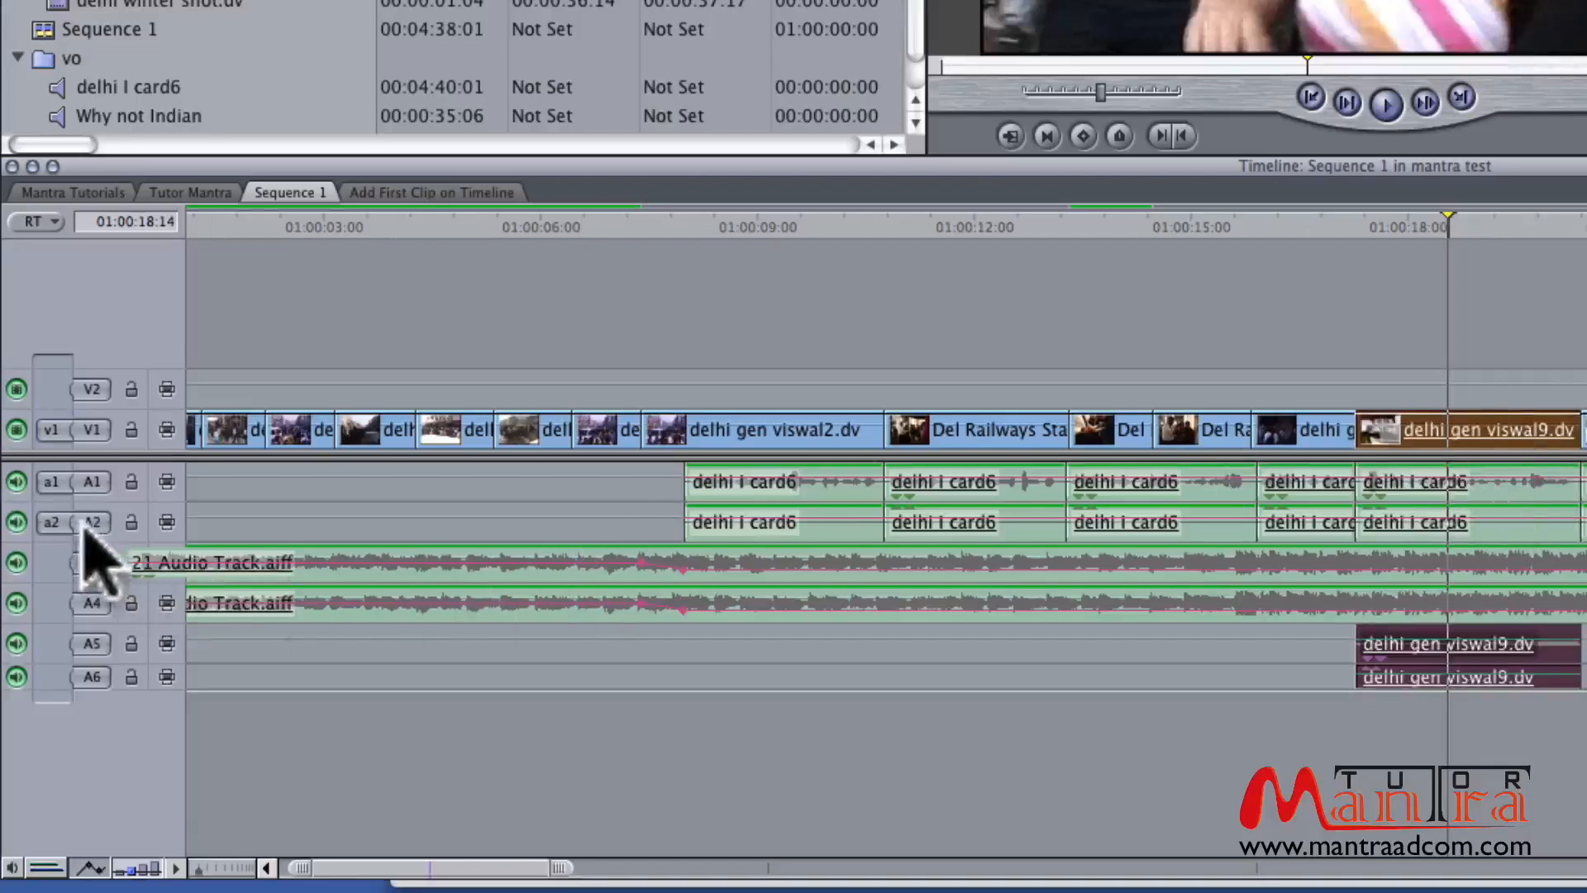
# Patch source audio a1 and a2 to A5 and A6 and replace the audio clips there with delhi gen viswal15.dv.
pyautogui.moveTo(60, 521); pyautogui.dragTo(98, 661)
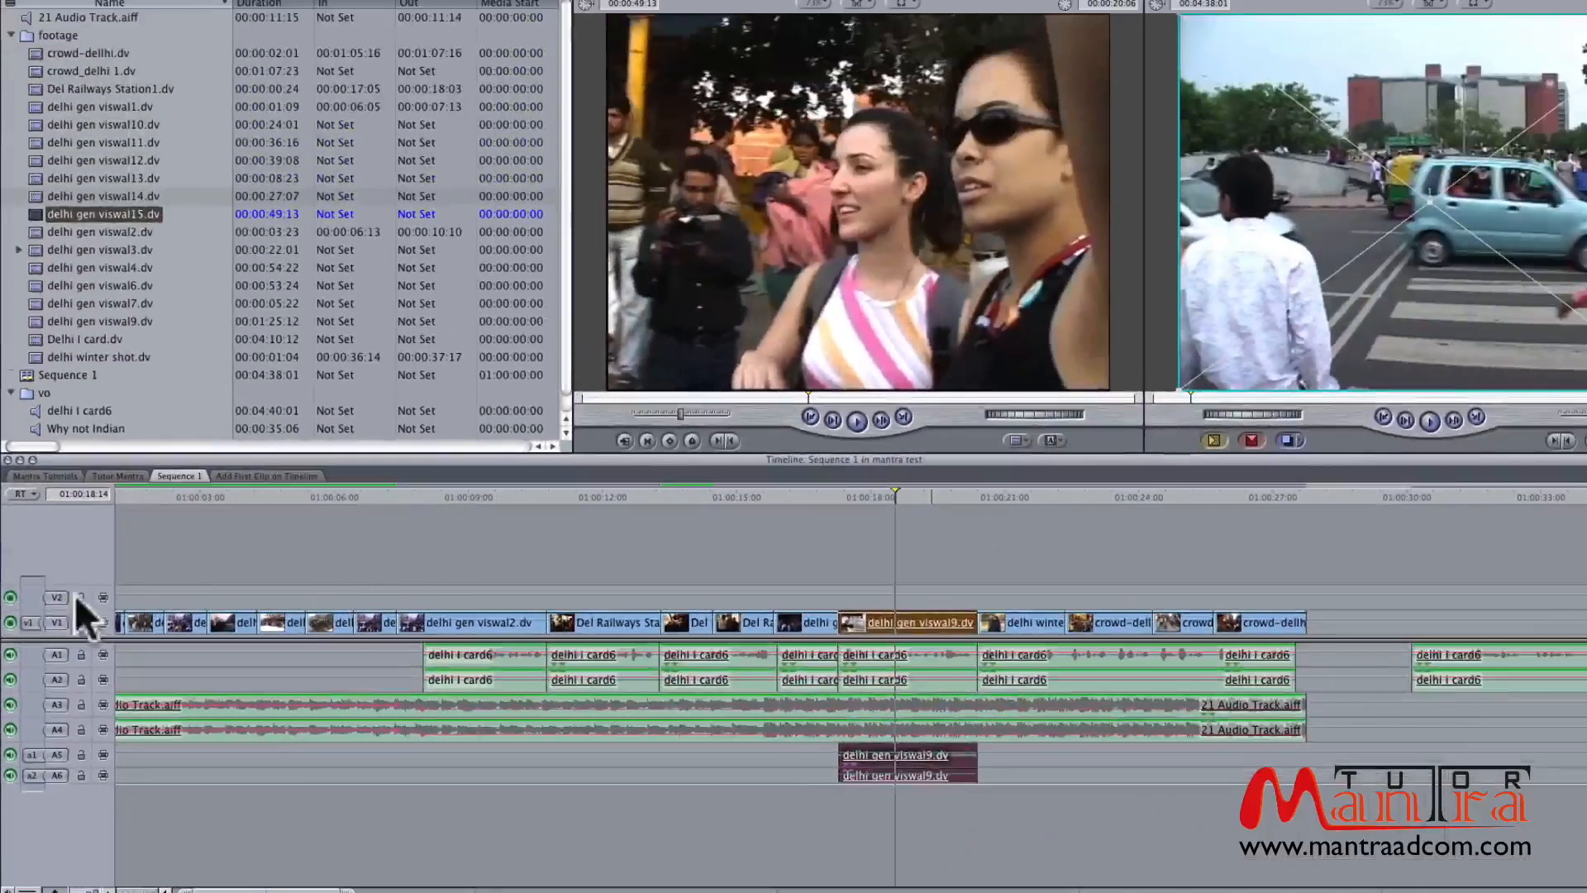
pyautogui.click(248, 420)
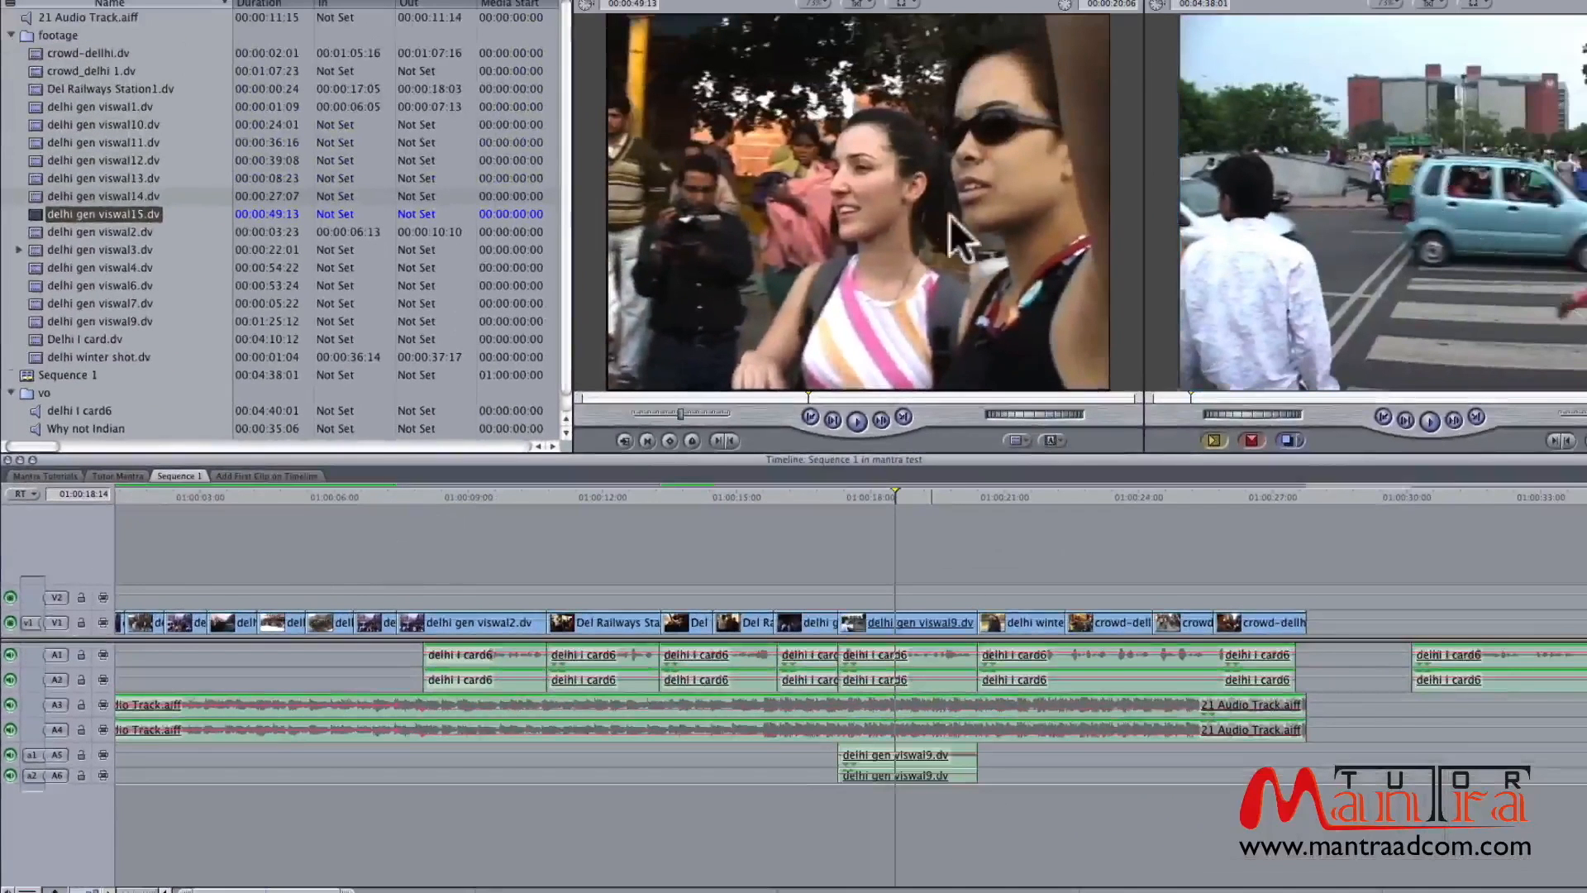
pyautogui.click(828, 131)
pyautogui.moveTo(865, 245); pyautogui.dragTo(1528, 217)
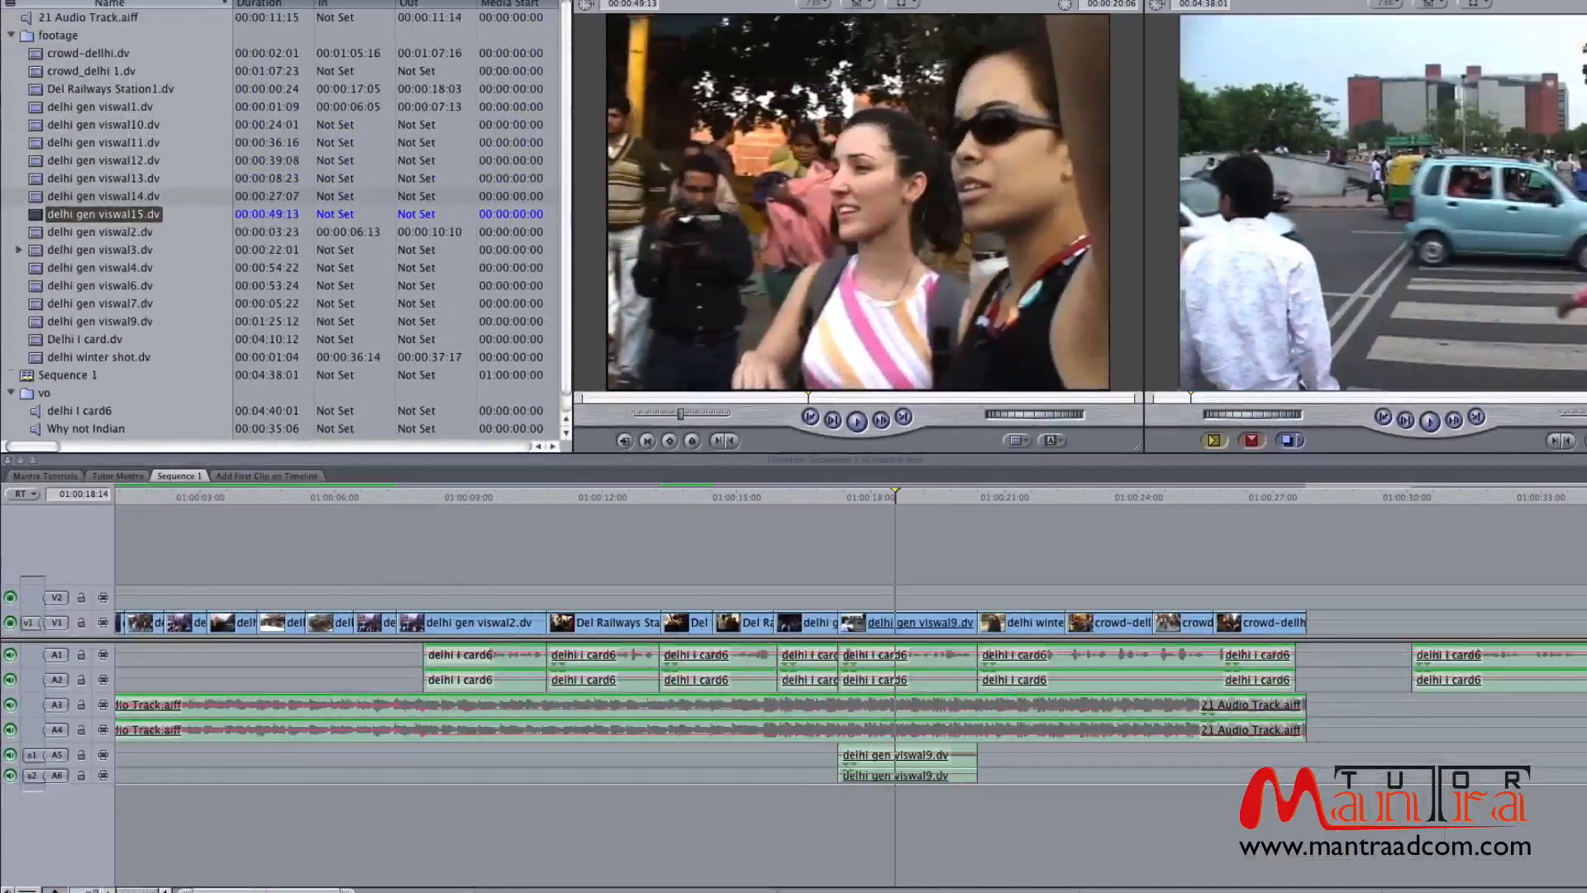
# Examine the sync of the replaced audio clips on A5 and A6 and the source track patching.
pyautogui.click(1019, 756)
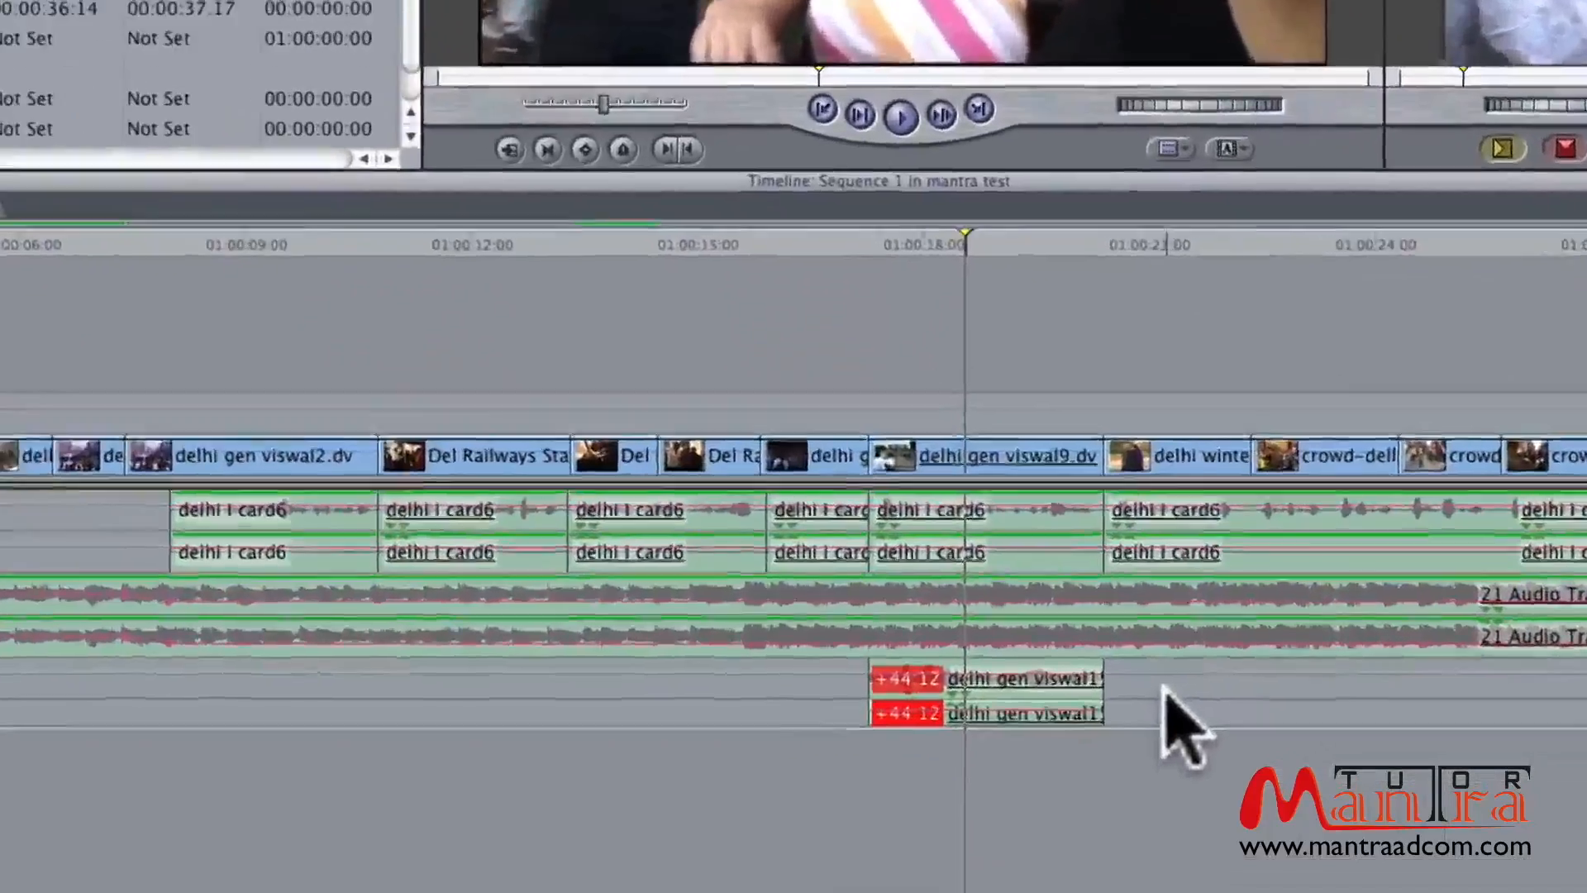
pyautogui.press('super+equal')
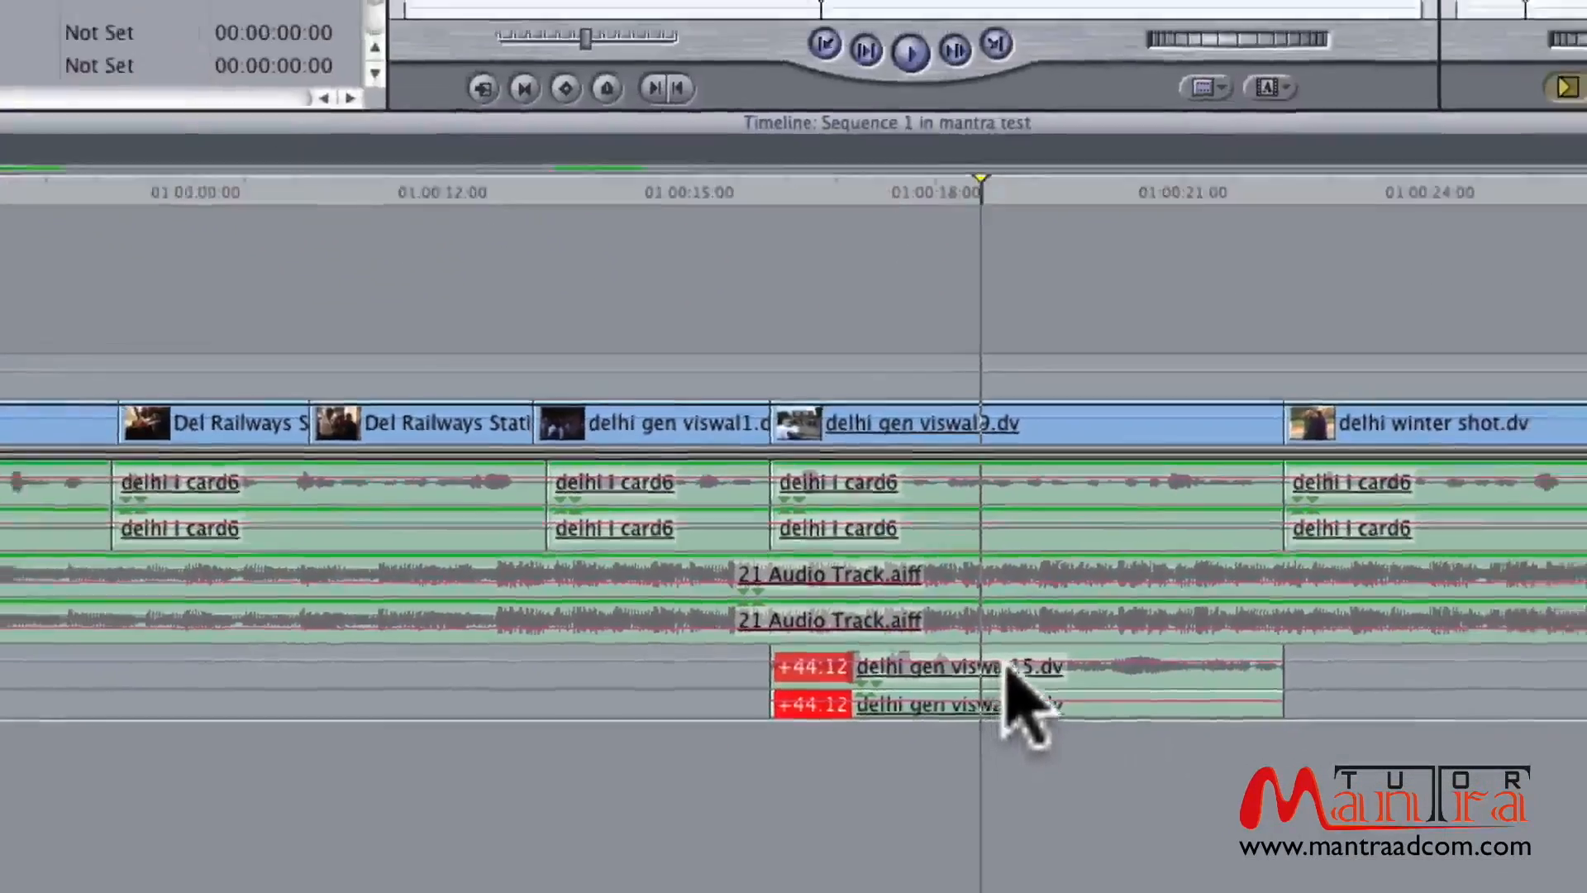
pyautogui.press('super+minus')
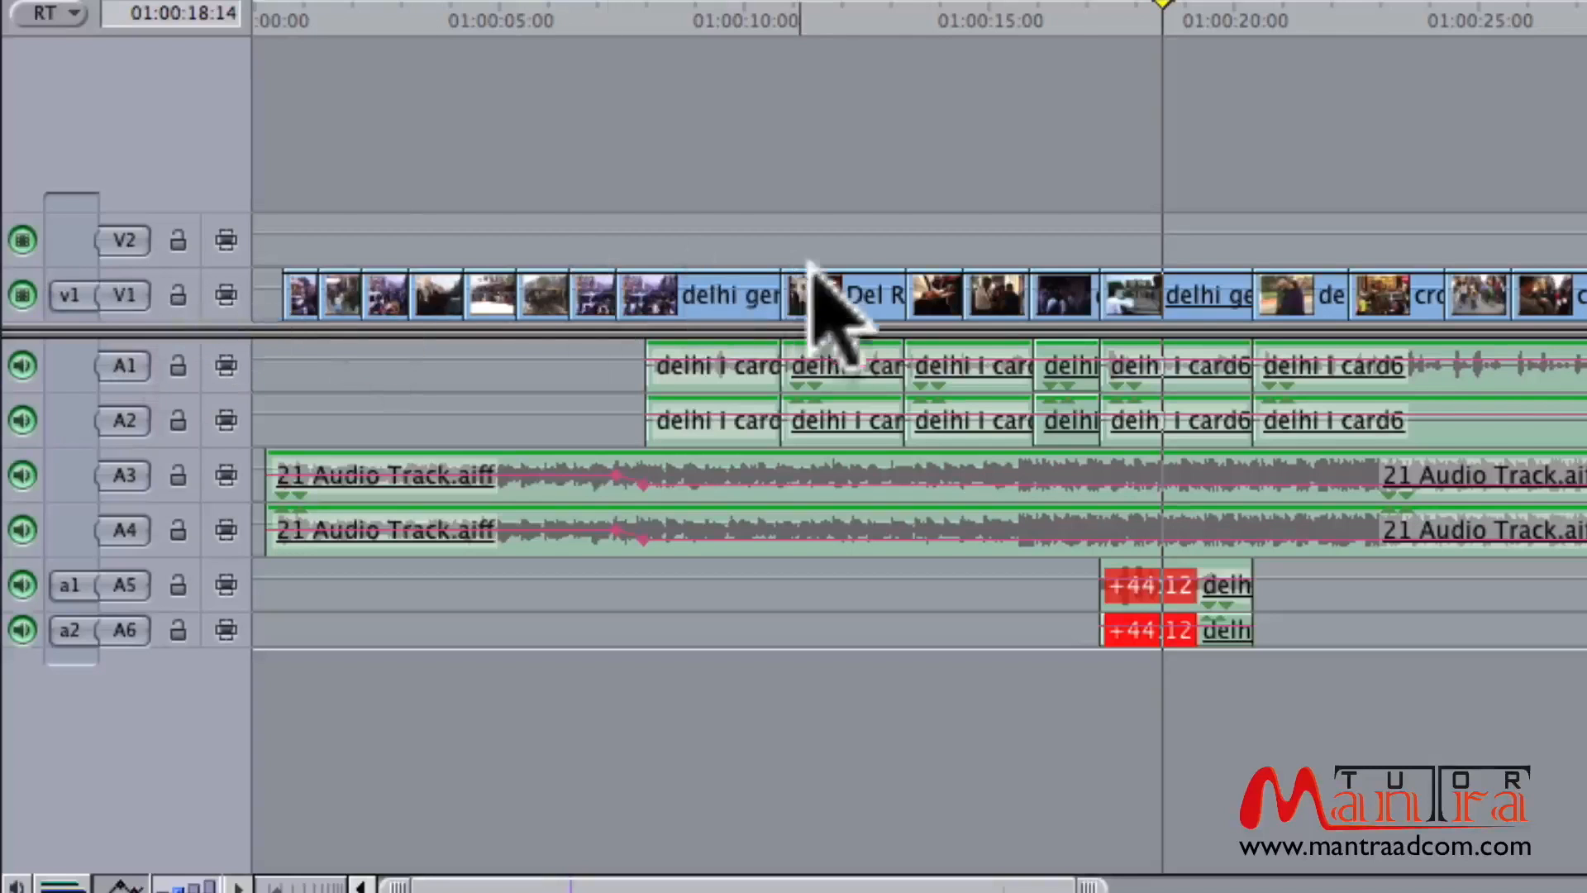
pyautogui.press('super+=')
pyautogui.press('super+=')
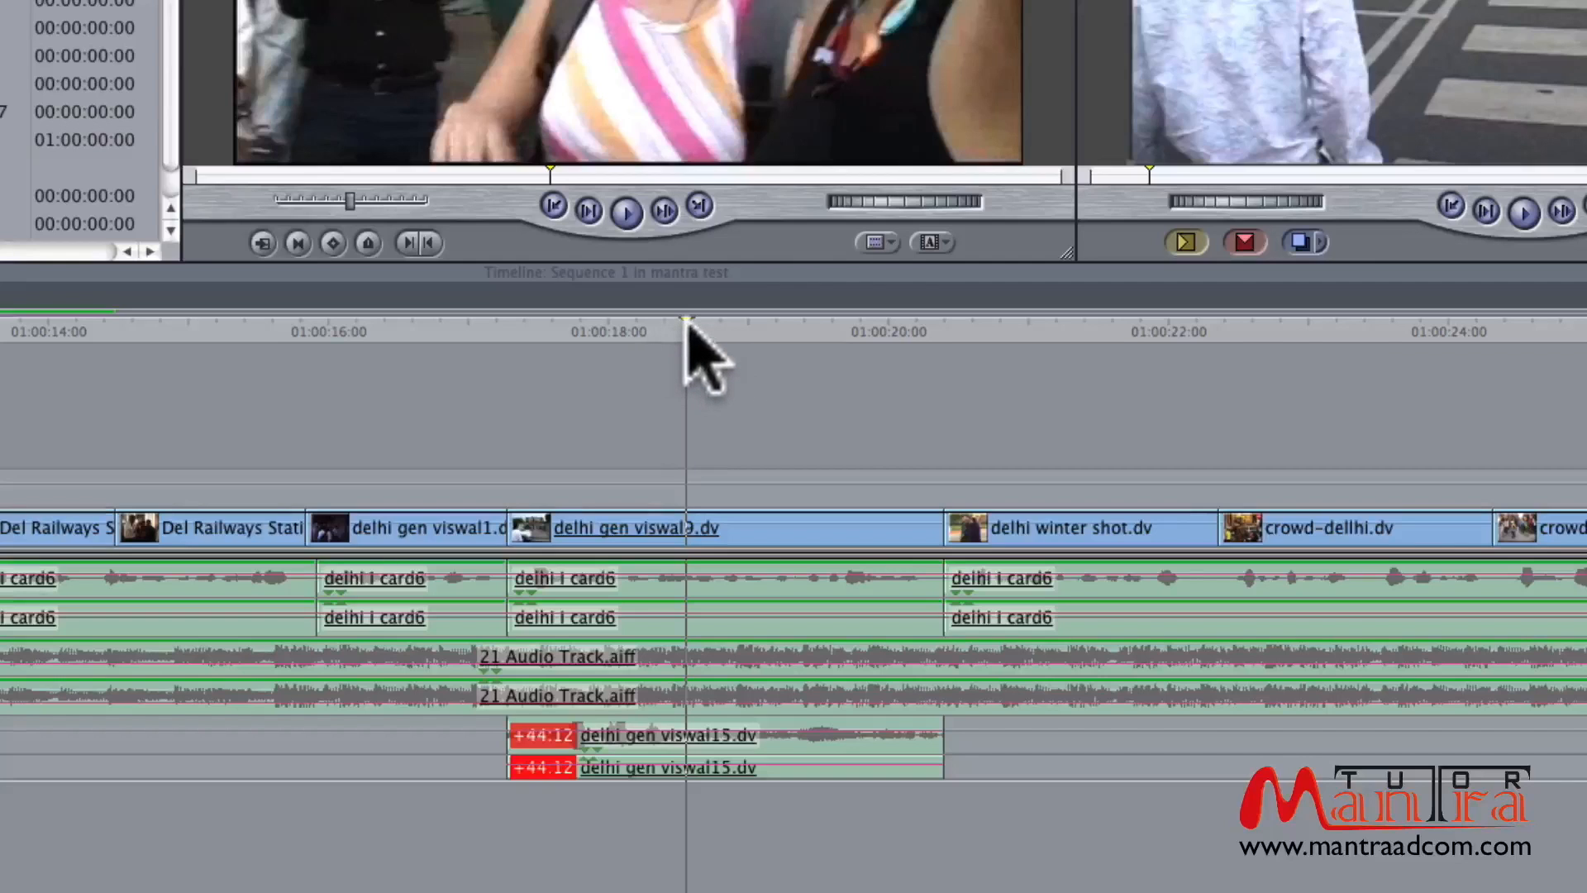
# Mark an In point in Sequence 1 at 01:00:18:14 and replace the rest of the V1 clip with delhi gen viswal15.dv.
pyautogui.press('i')
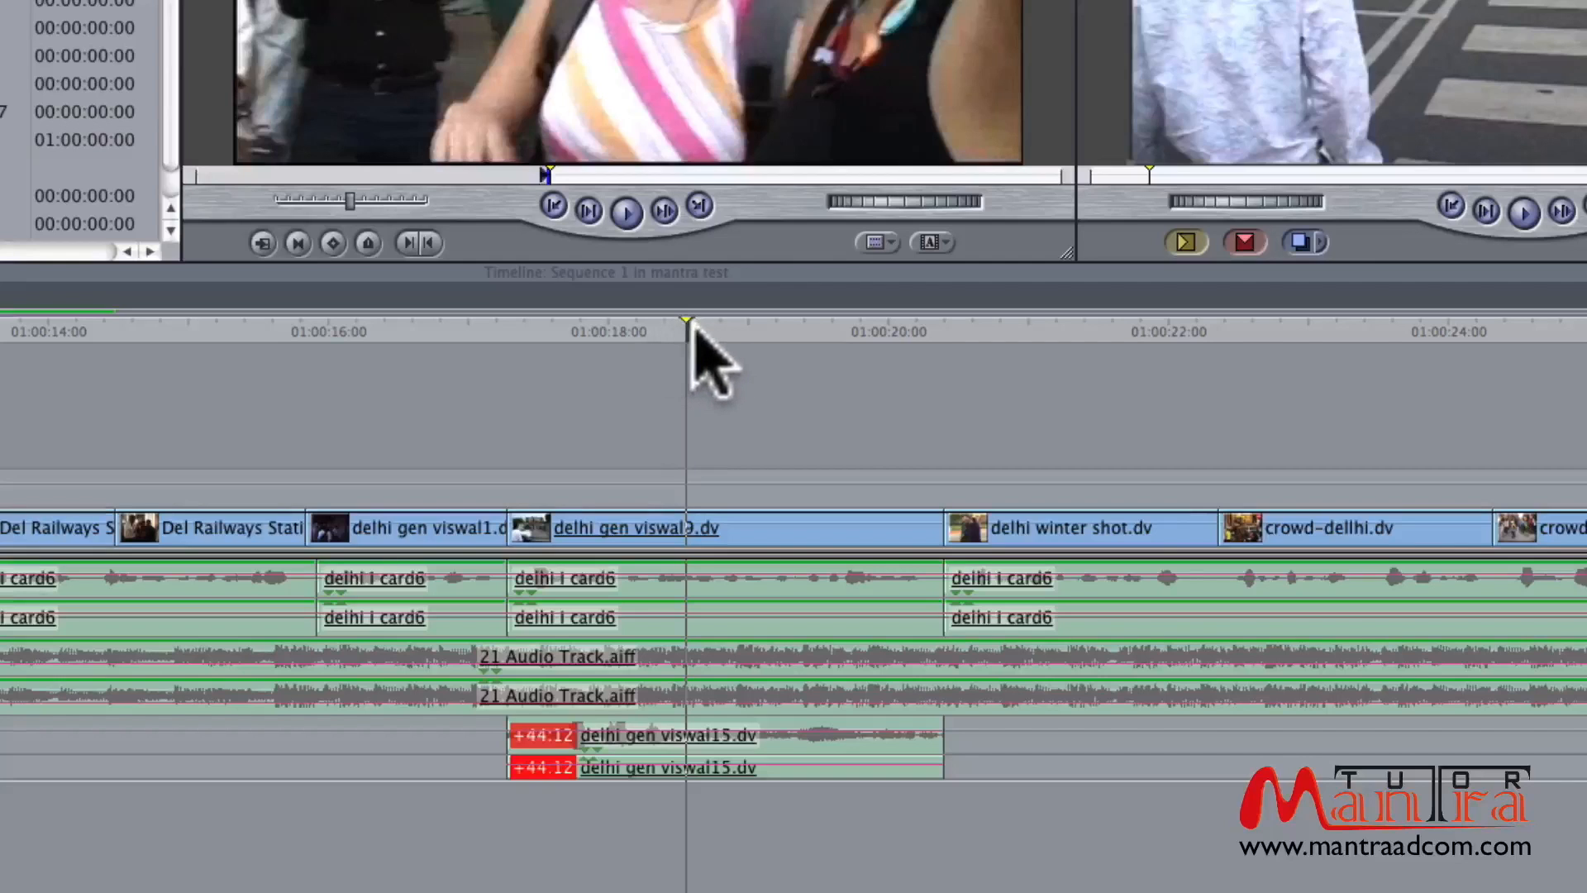
pyautogui.click(688, 368)
pyautogui.press('i')
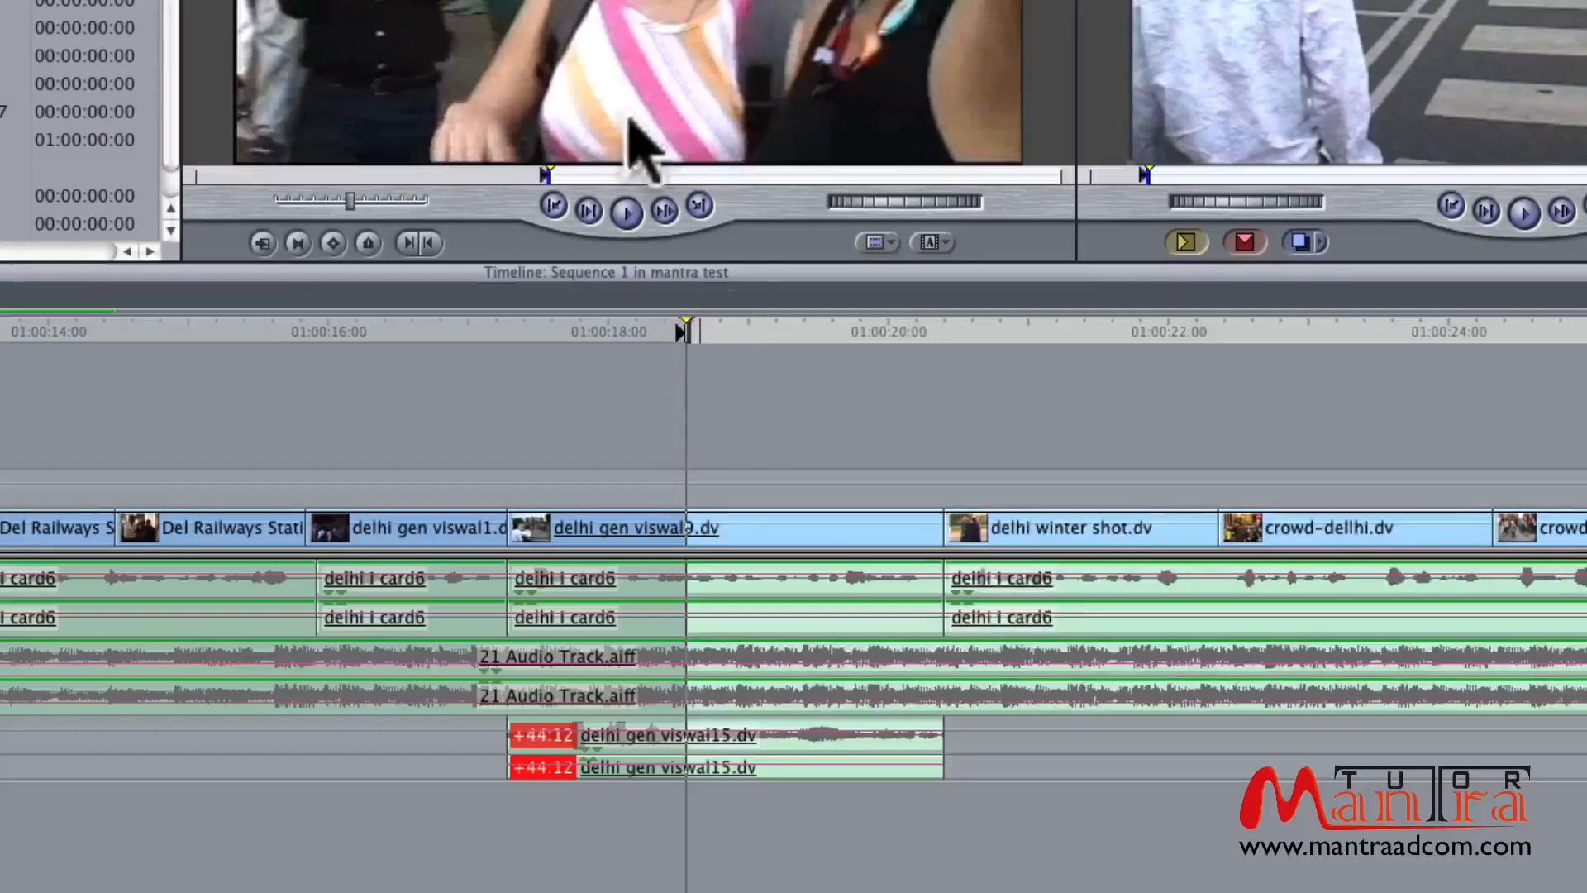
pyautogui.moveTo(638, 141); pyautogui.dragTo(686, 320)
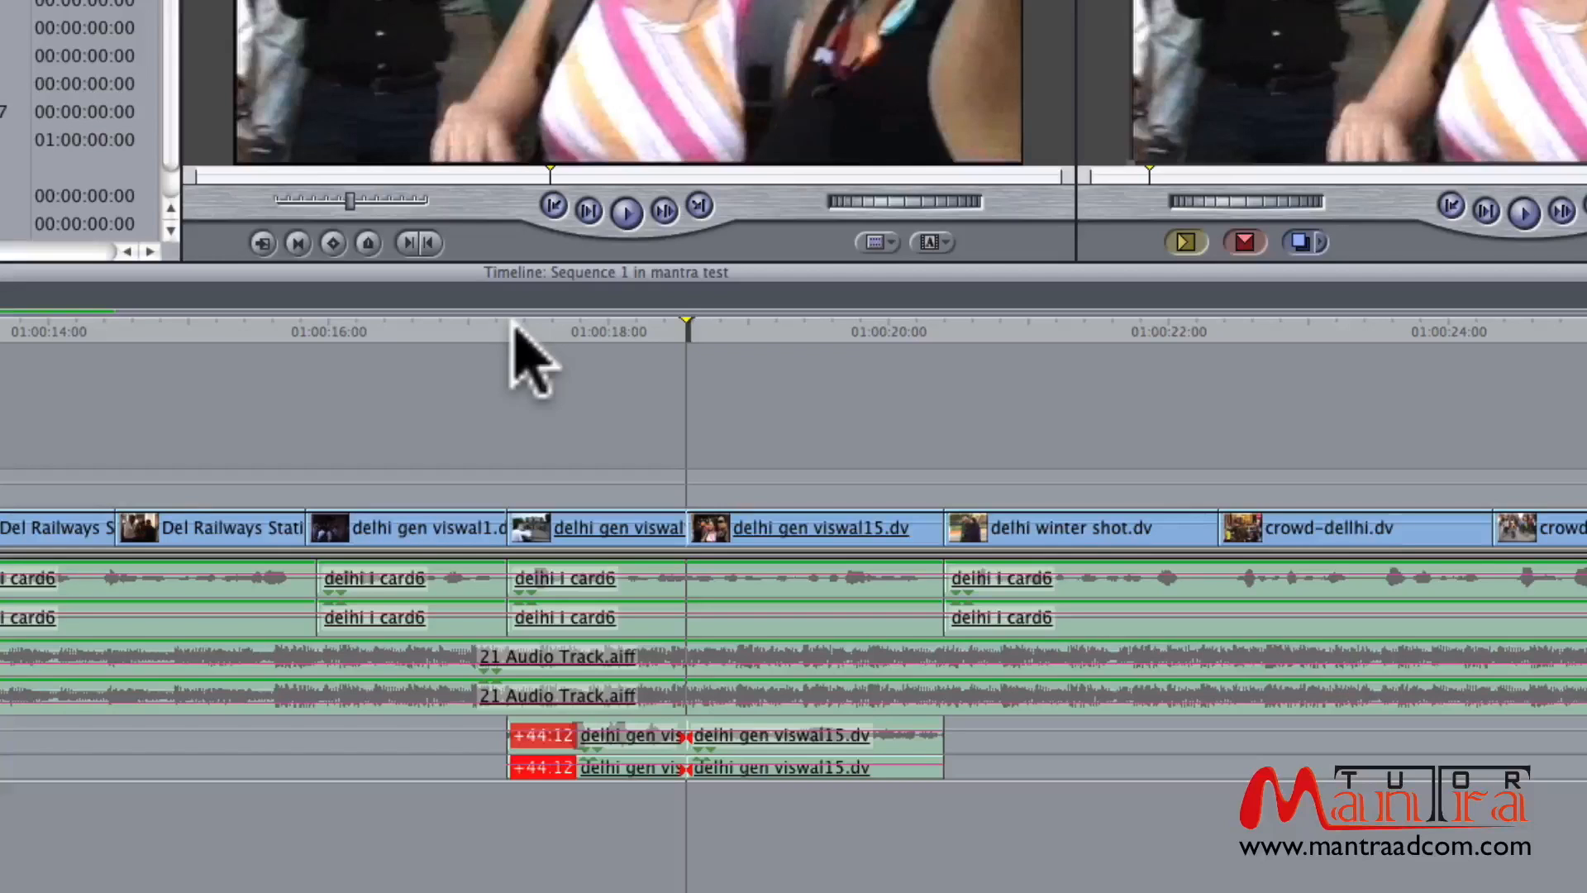
# Mark an Out point in Sequence 1 within the delhi gen viswal15.dv clip, just before 01:00:20:00.
pyautogui.click(689, 324)
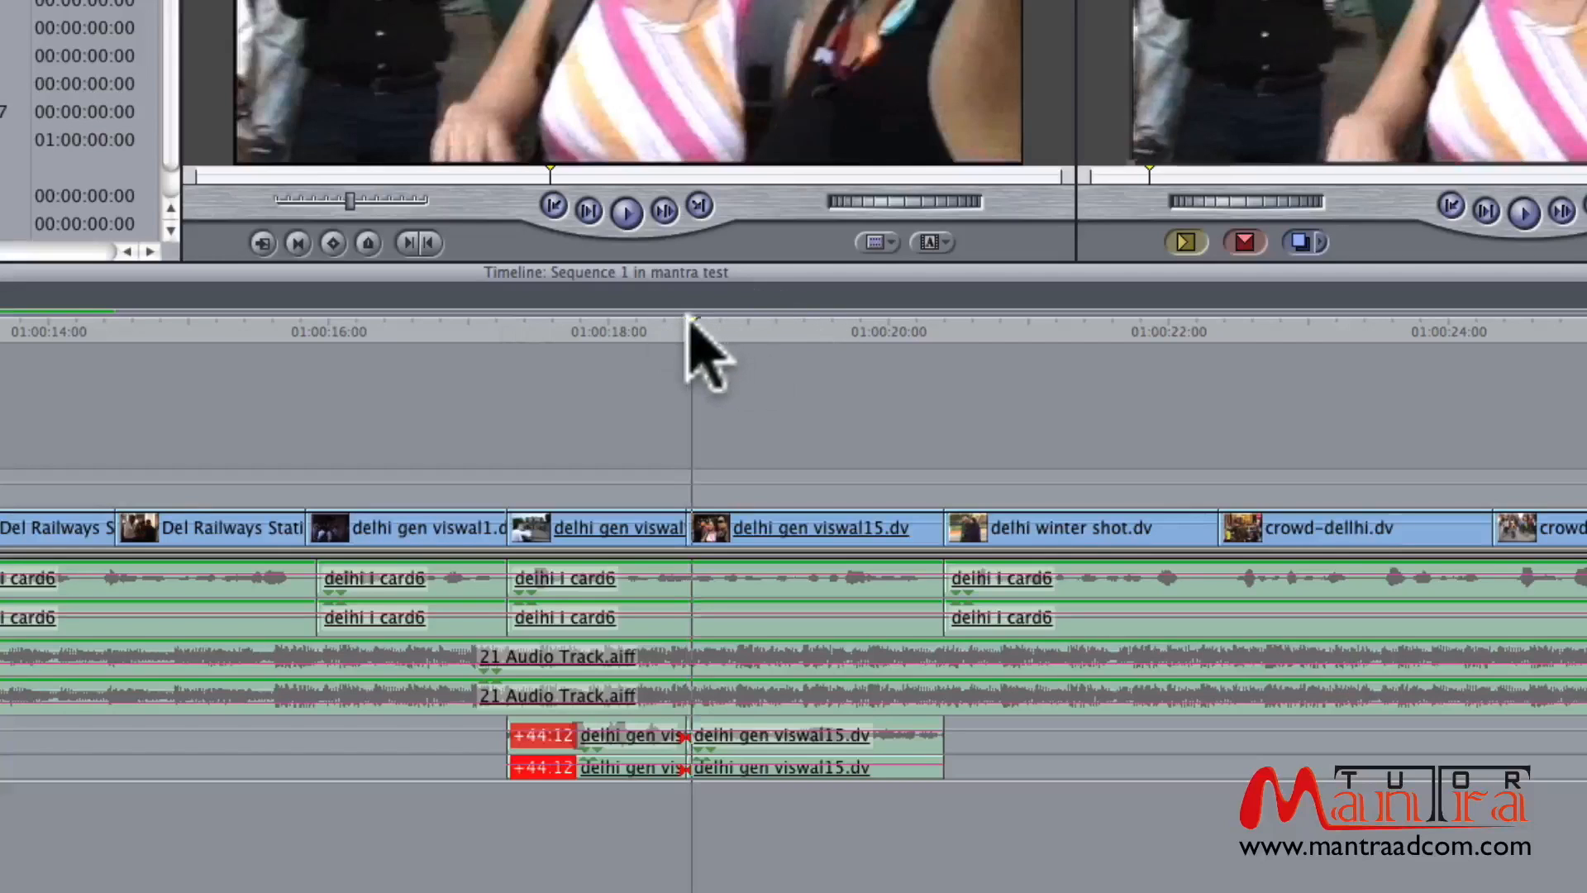
pyautogui.click(684, 324)
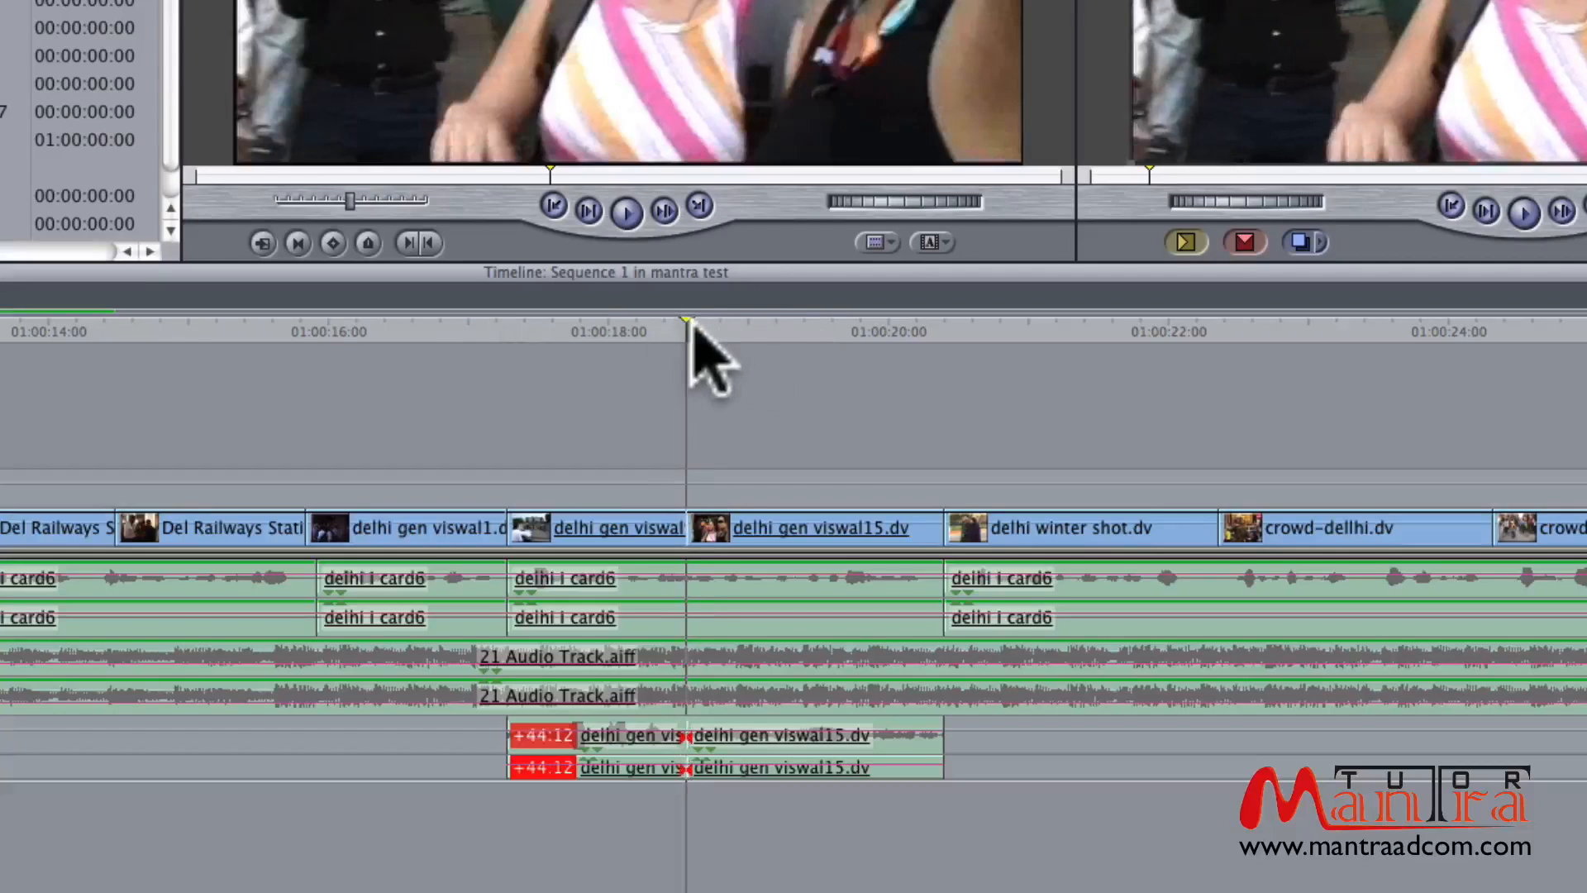
pyautogui.moveTo(689, 323); pyautogui.dragTo(850, 324)
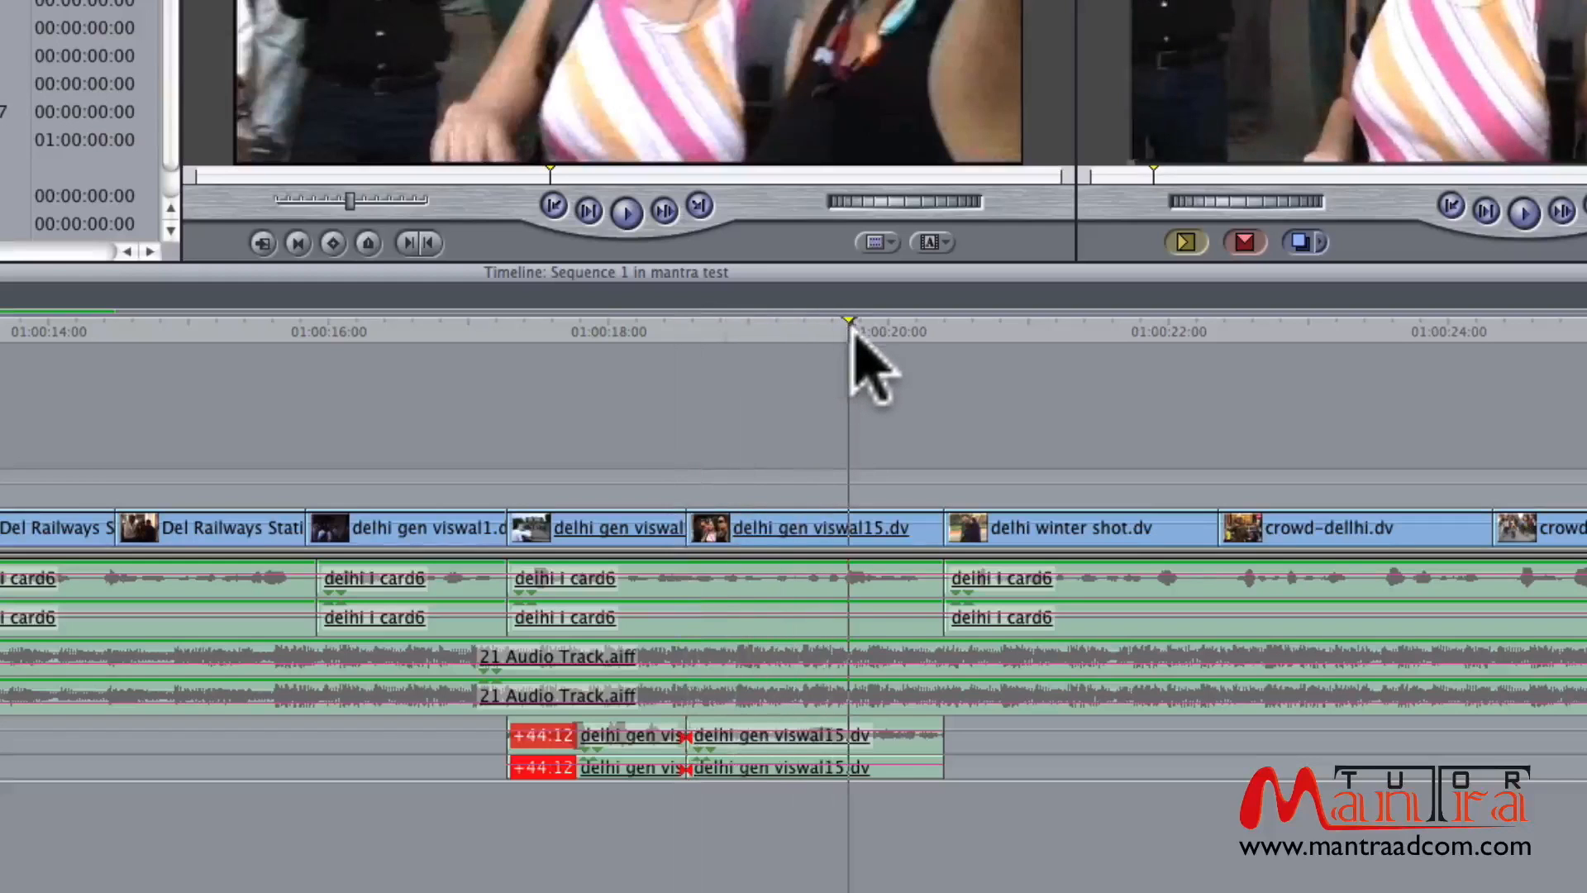
pyautogui.press('o')
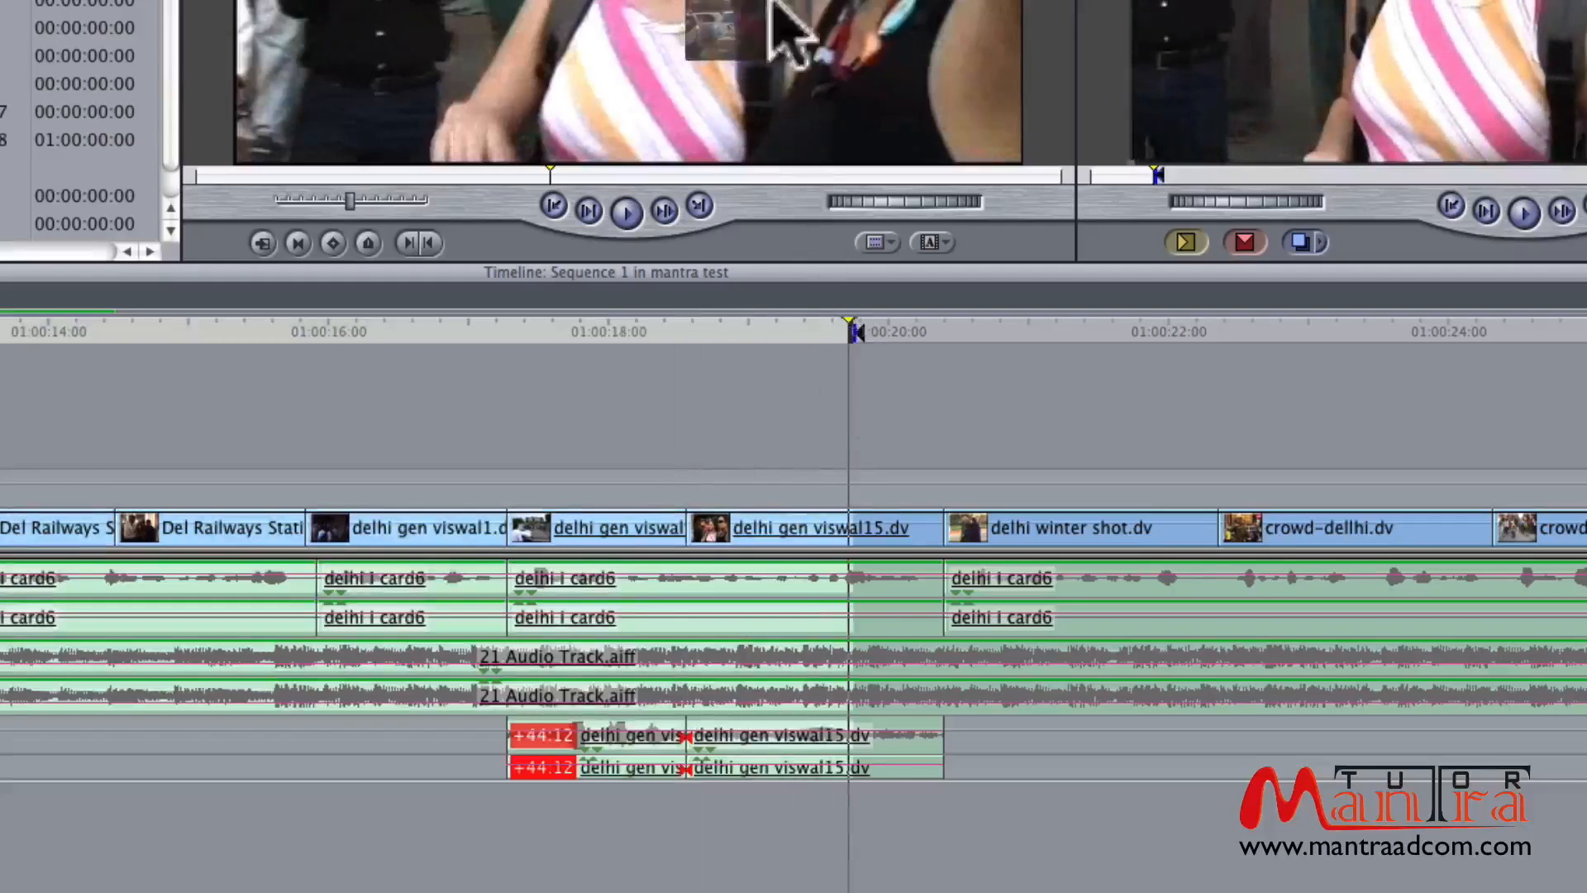
# Replace the part of the V1 clip before the Out point with delhi gen viswal15.dv and scrub through the replaced section.
pyautogui.moveTo(770, 2); pyautogui.dragTo(1322, 2)
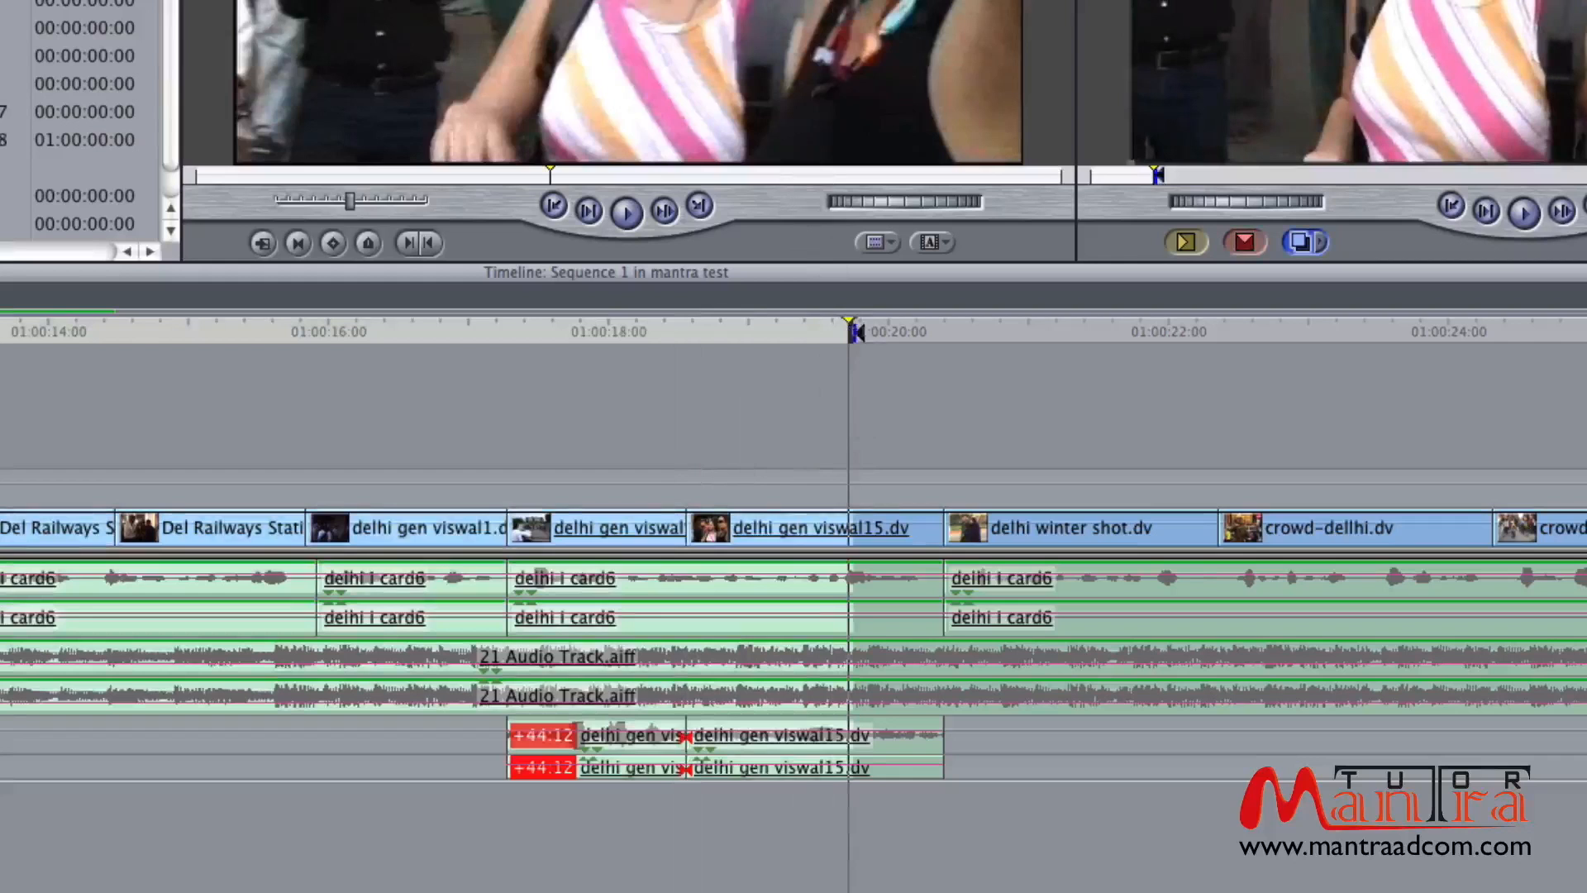
pyautogui.moveTo(1323, 2); pyautogui.dragTo(1324, 1)
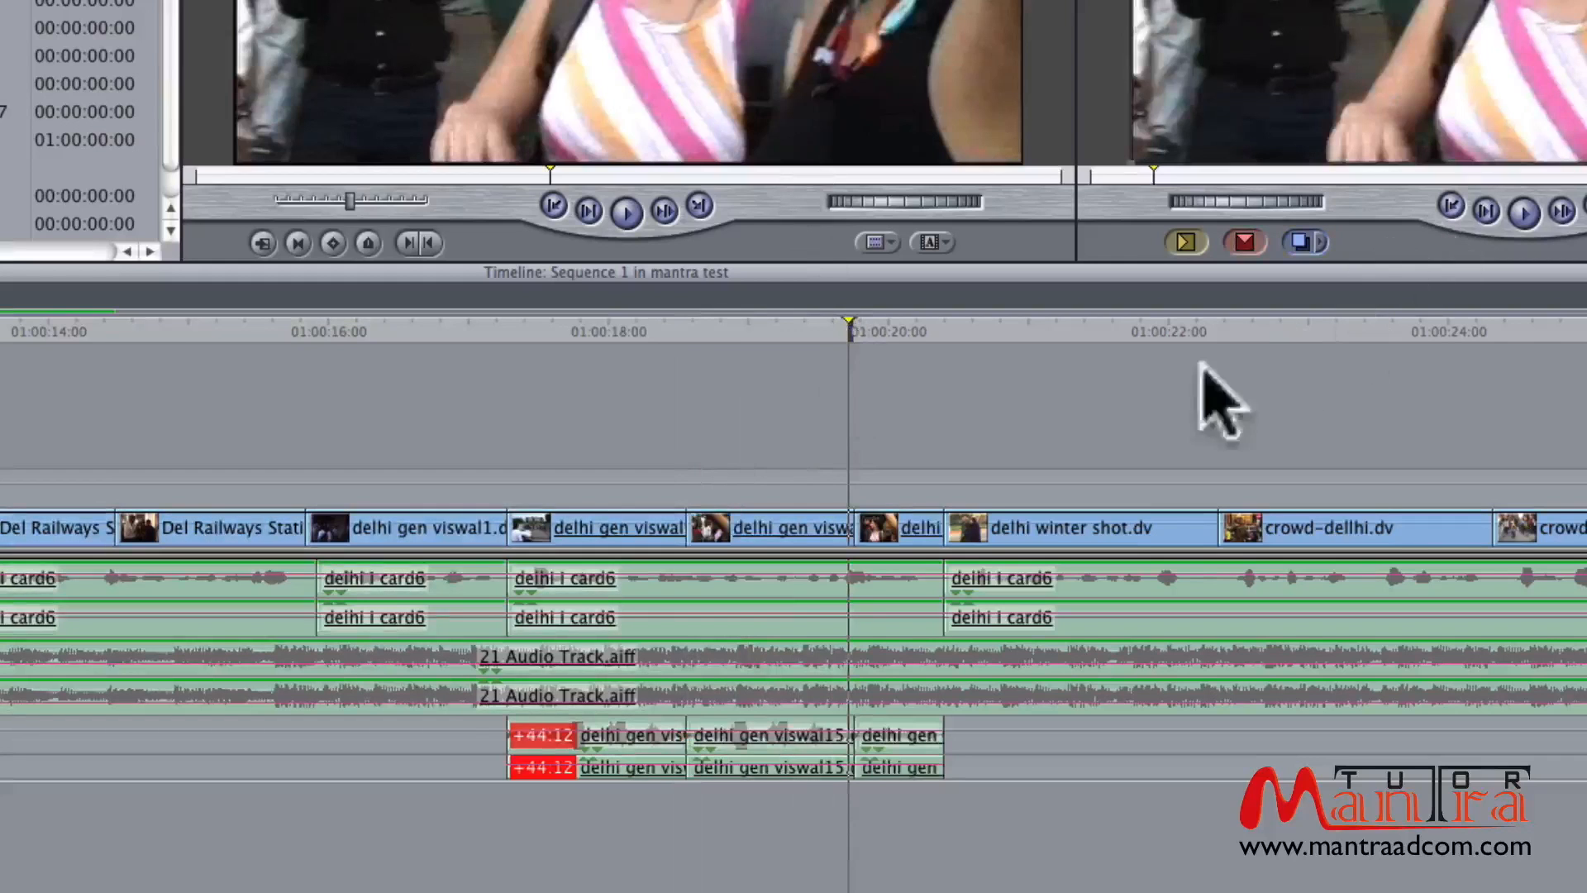
pyautogui.moveTo(856, 325); pyautogui.dragTo(697, 336)
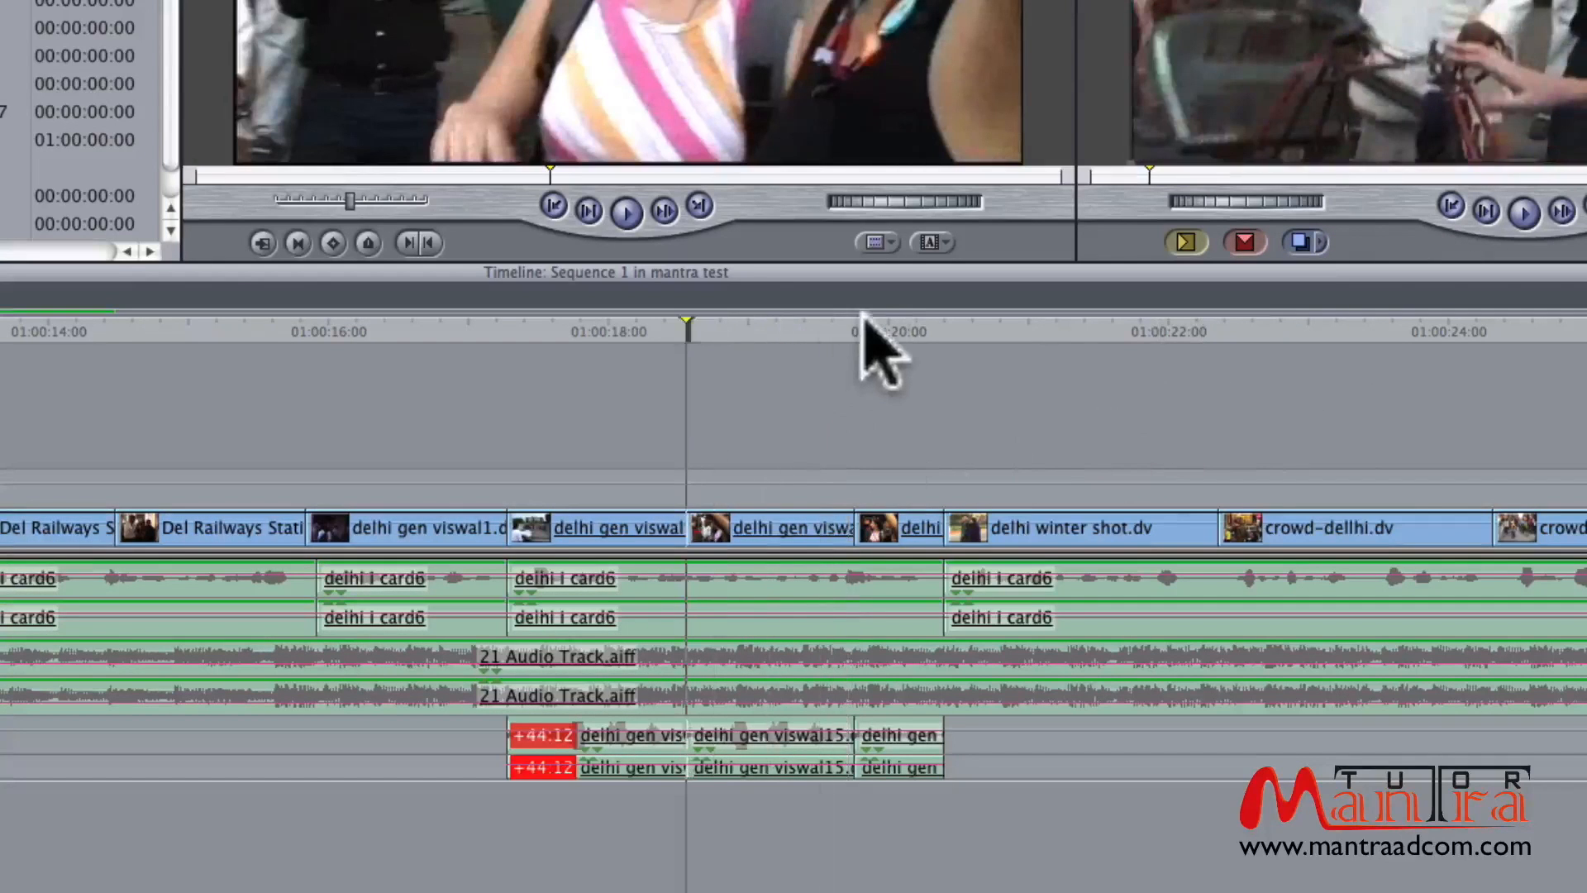
pyautogui.press('i')
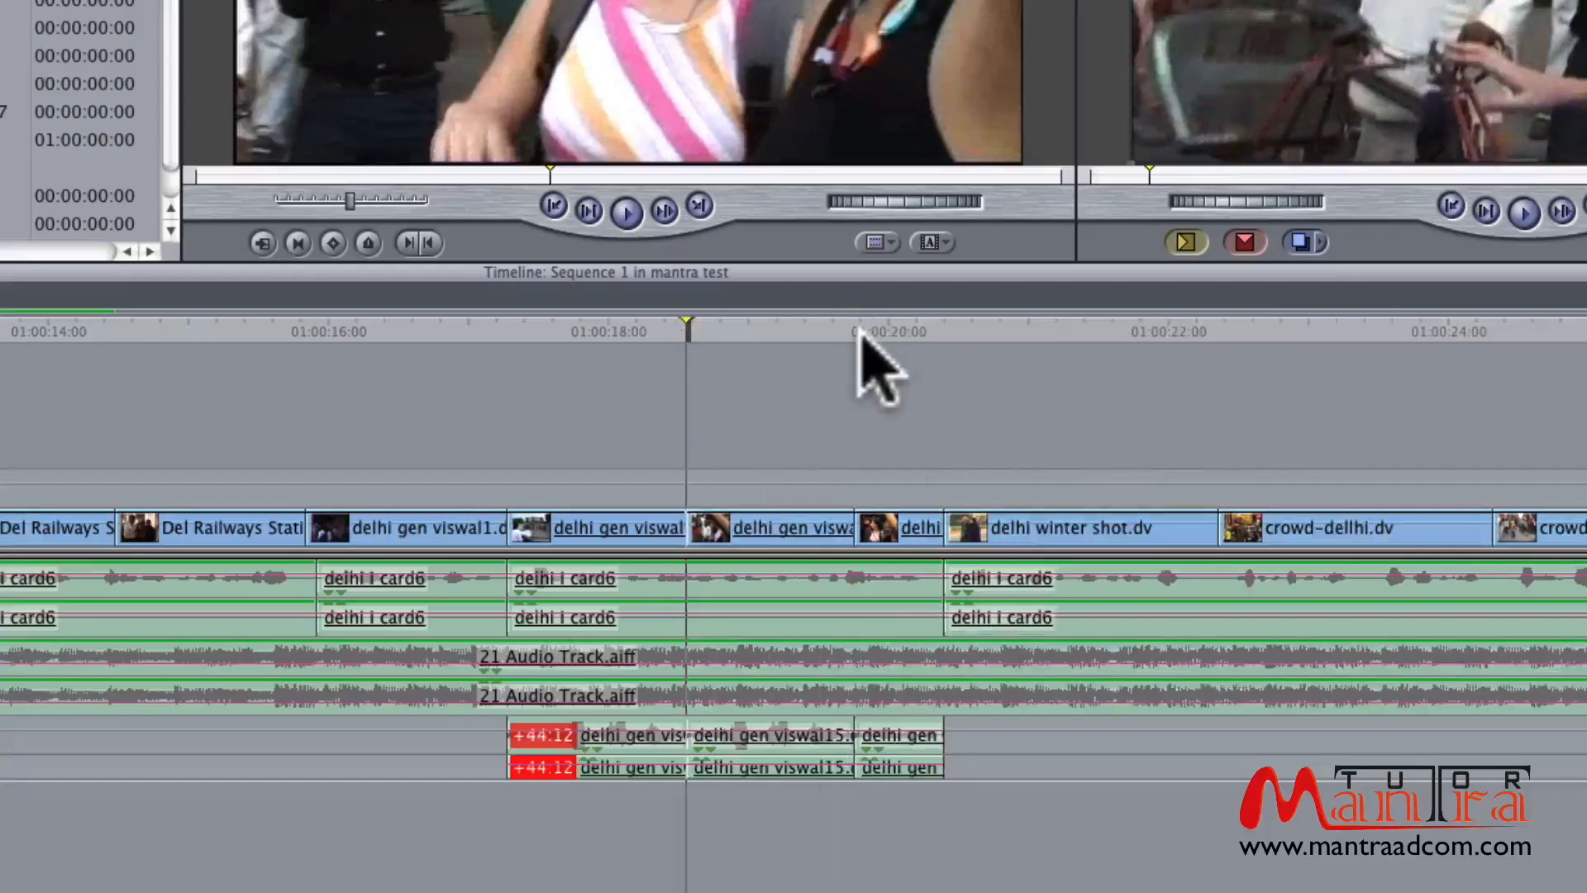
pyautogui.click(856, 329)
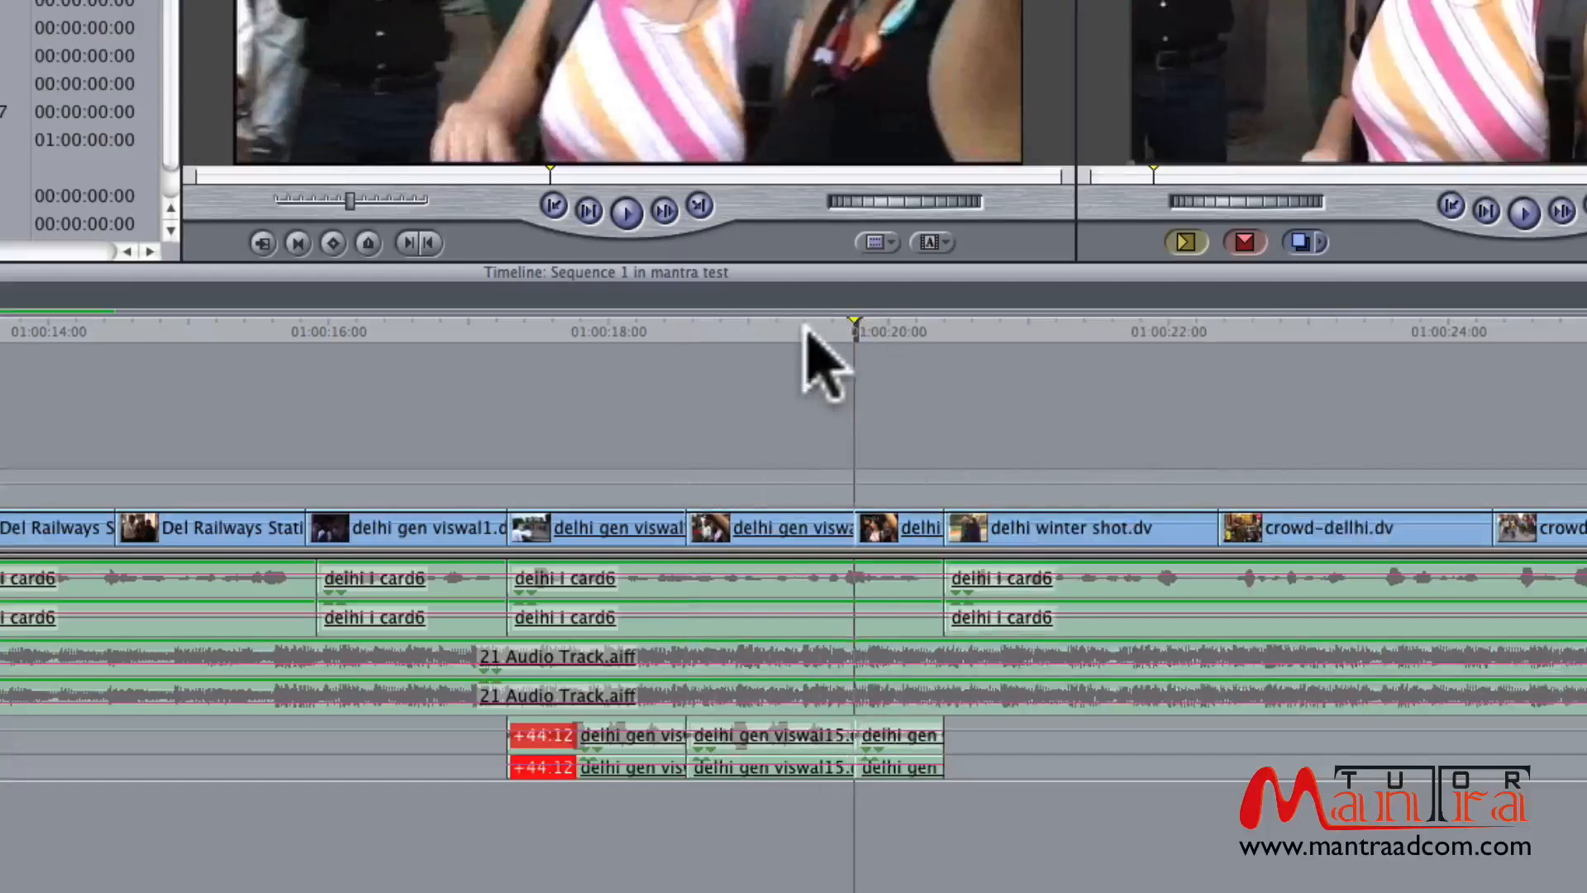
pyautogui.click(701, 329)
pyautogui.click(859, 329)
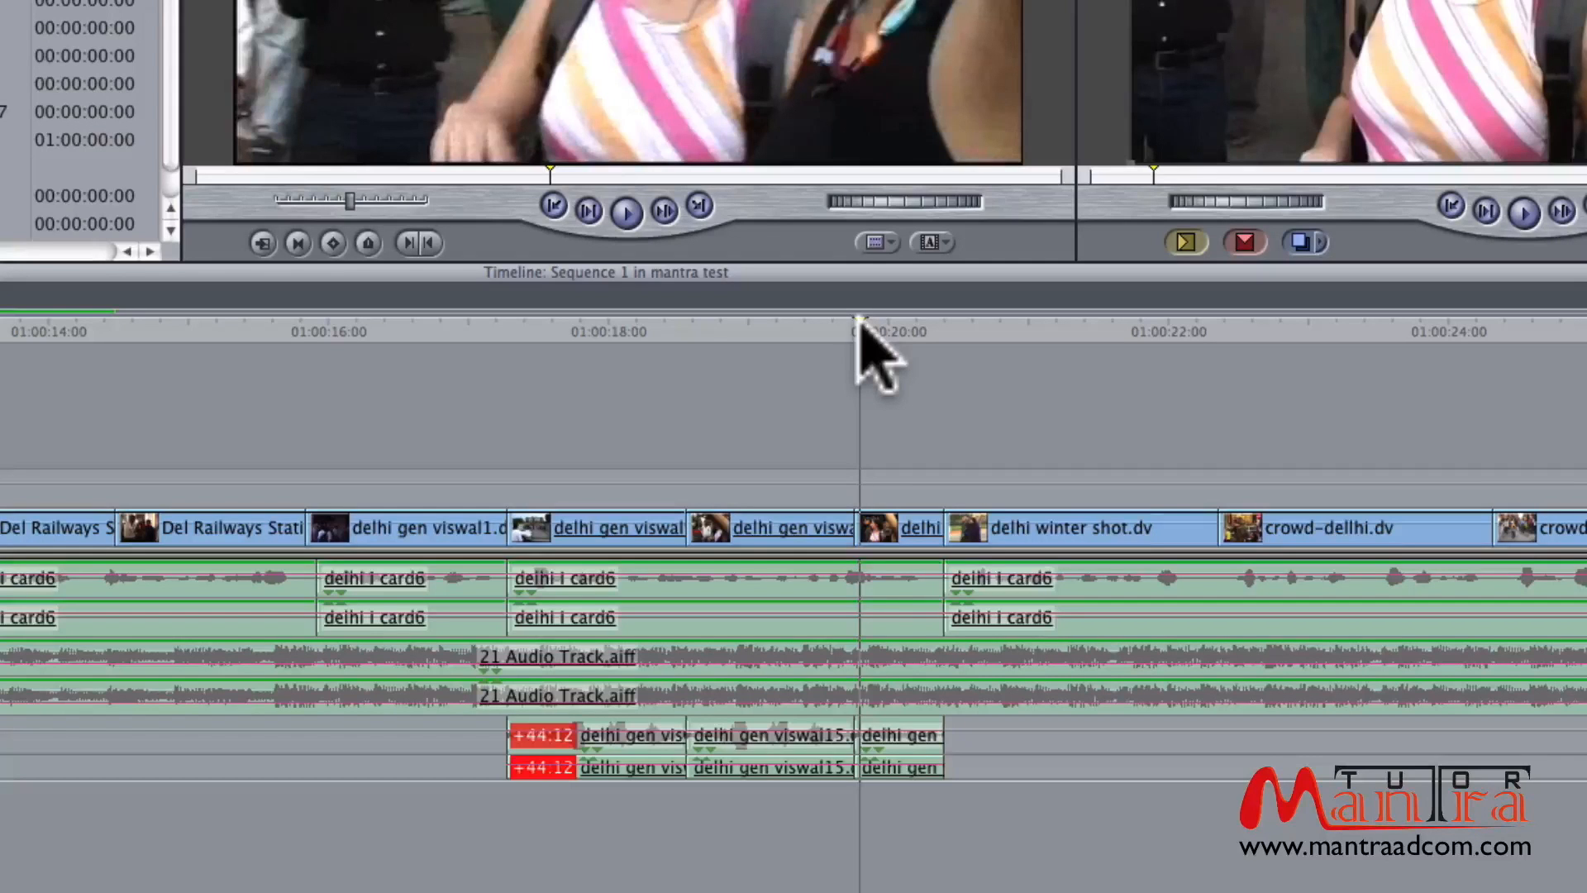
# Undo the Replace edits back to a single delhi gen viswal15.dv clip and park the playhead in it shortly before 01:00:19:00.
pyautogui.press('super+z')
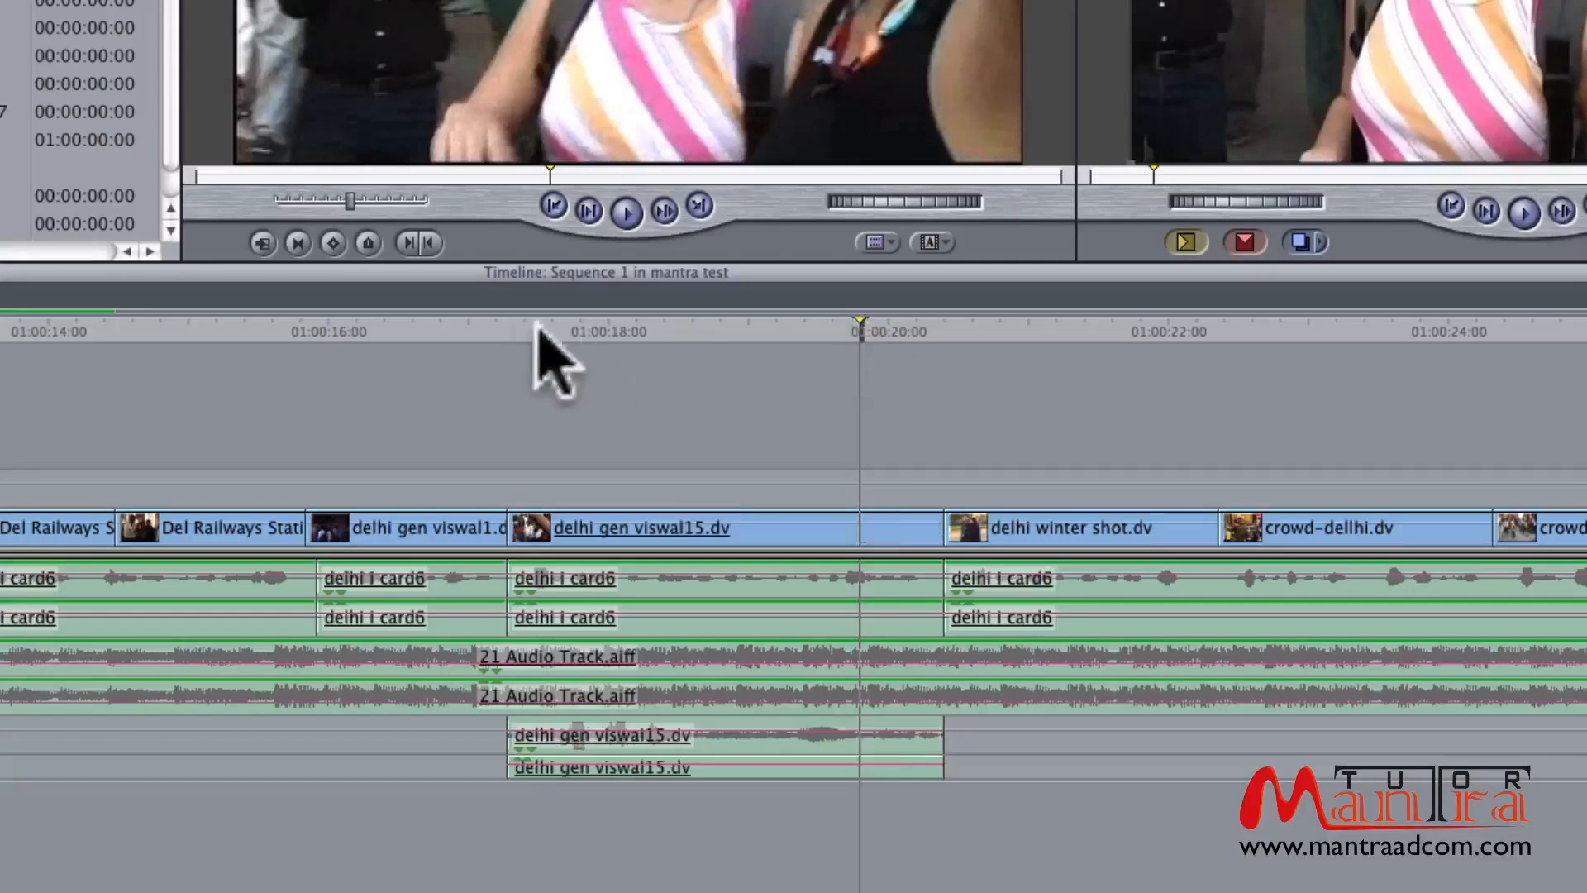
pyautogui.click(529, 331)
pyautogui.click(709, 331)
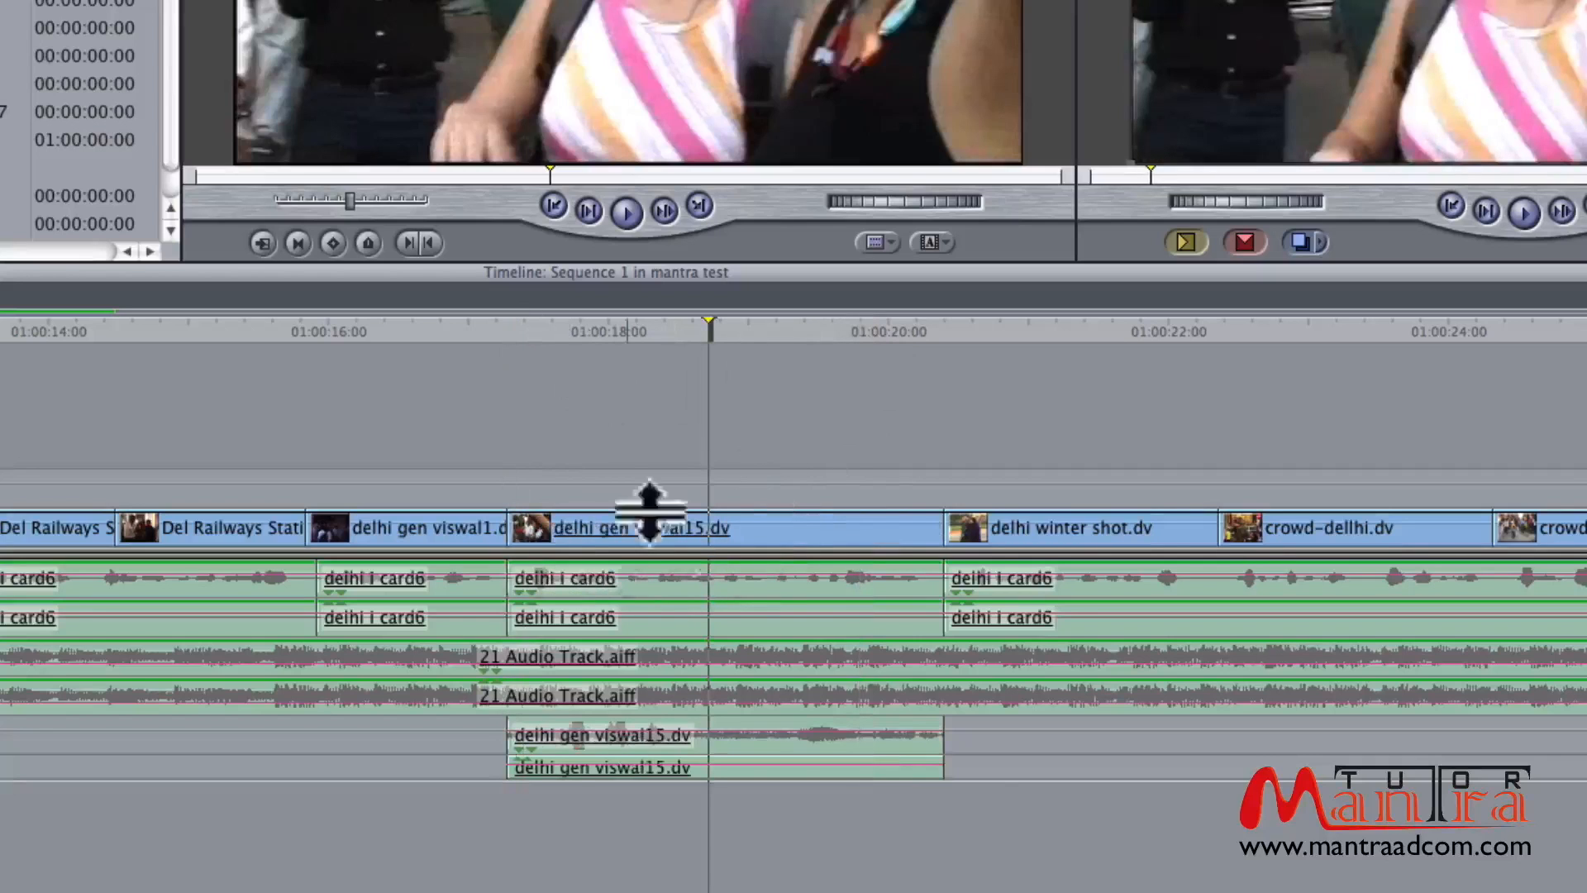
# Try splitting the linked delhi gen viswal15.dv clip at the playhead, scrub across the cut, and undo the split.
pyautogui.click(789, 527)
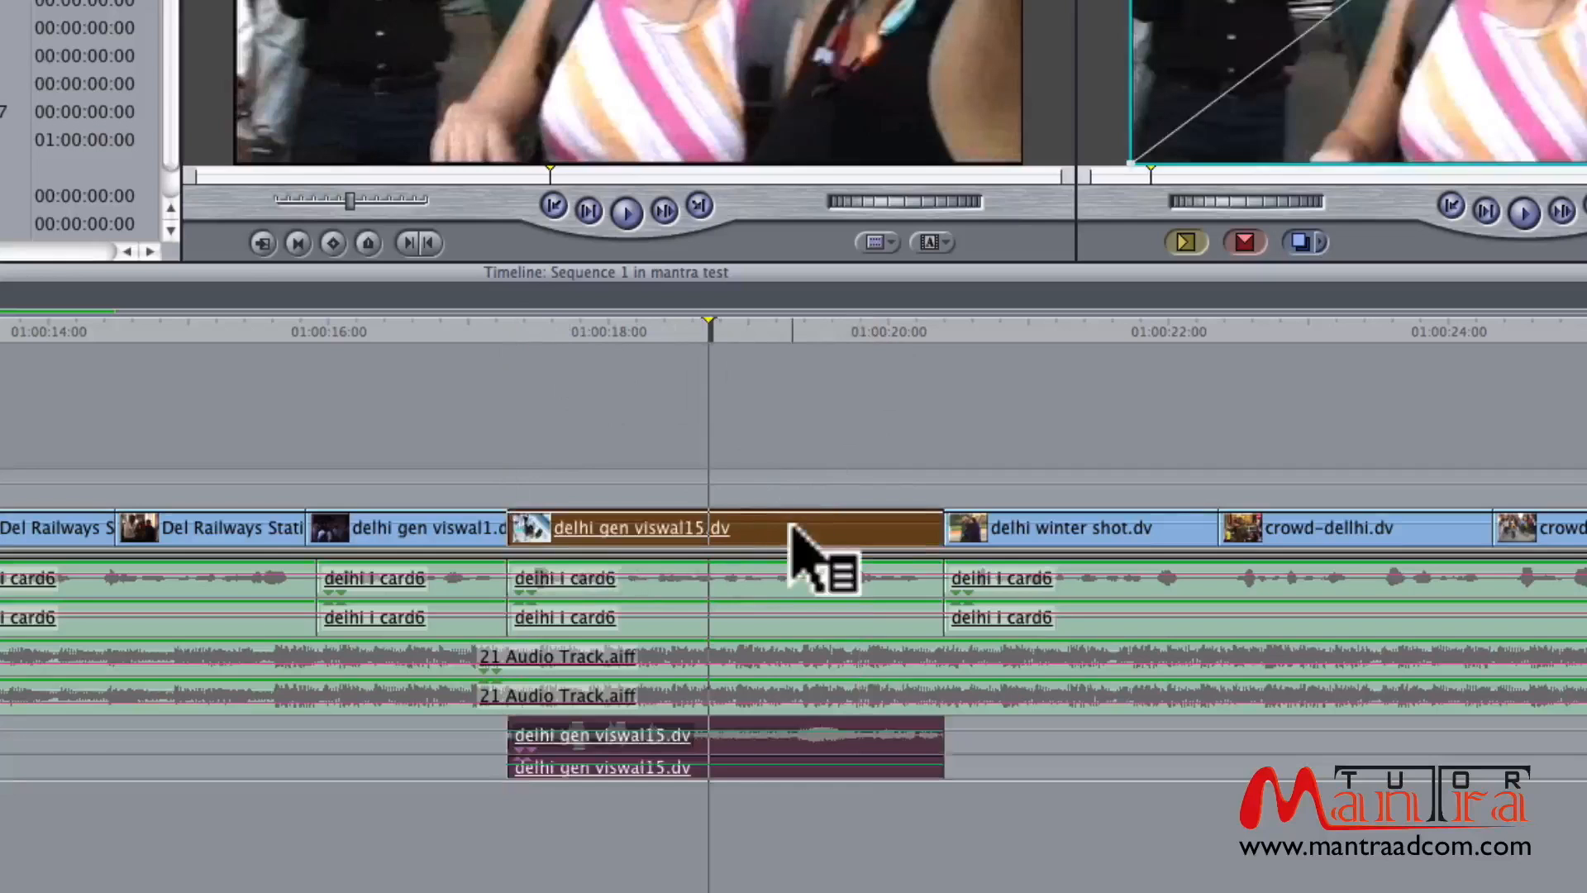
pyautogui.hotkey('ctrl', 'v')
pyautogui.click(697, 443)
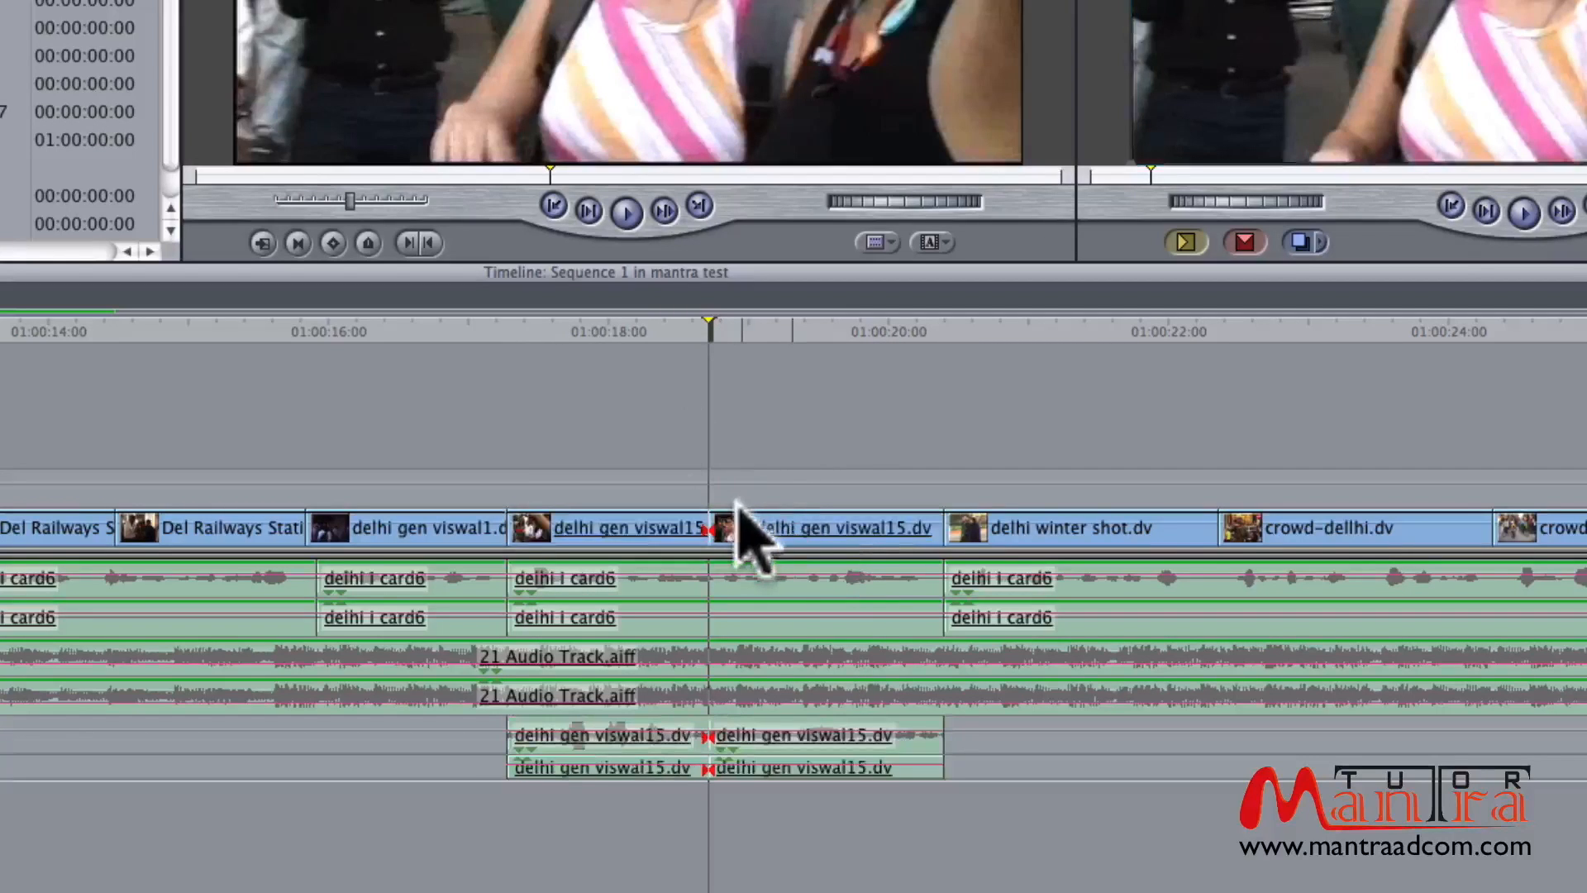
pyautogui.click(588, 329)
pyautogui.click(759, 329)
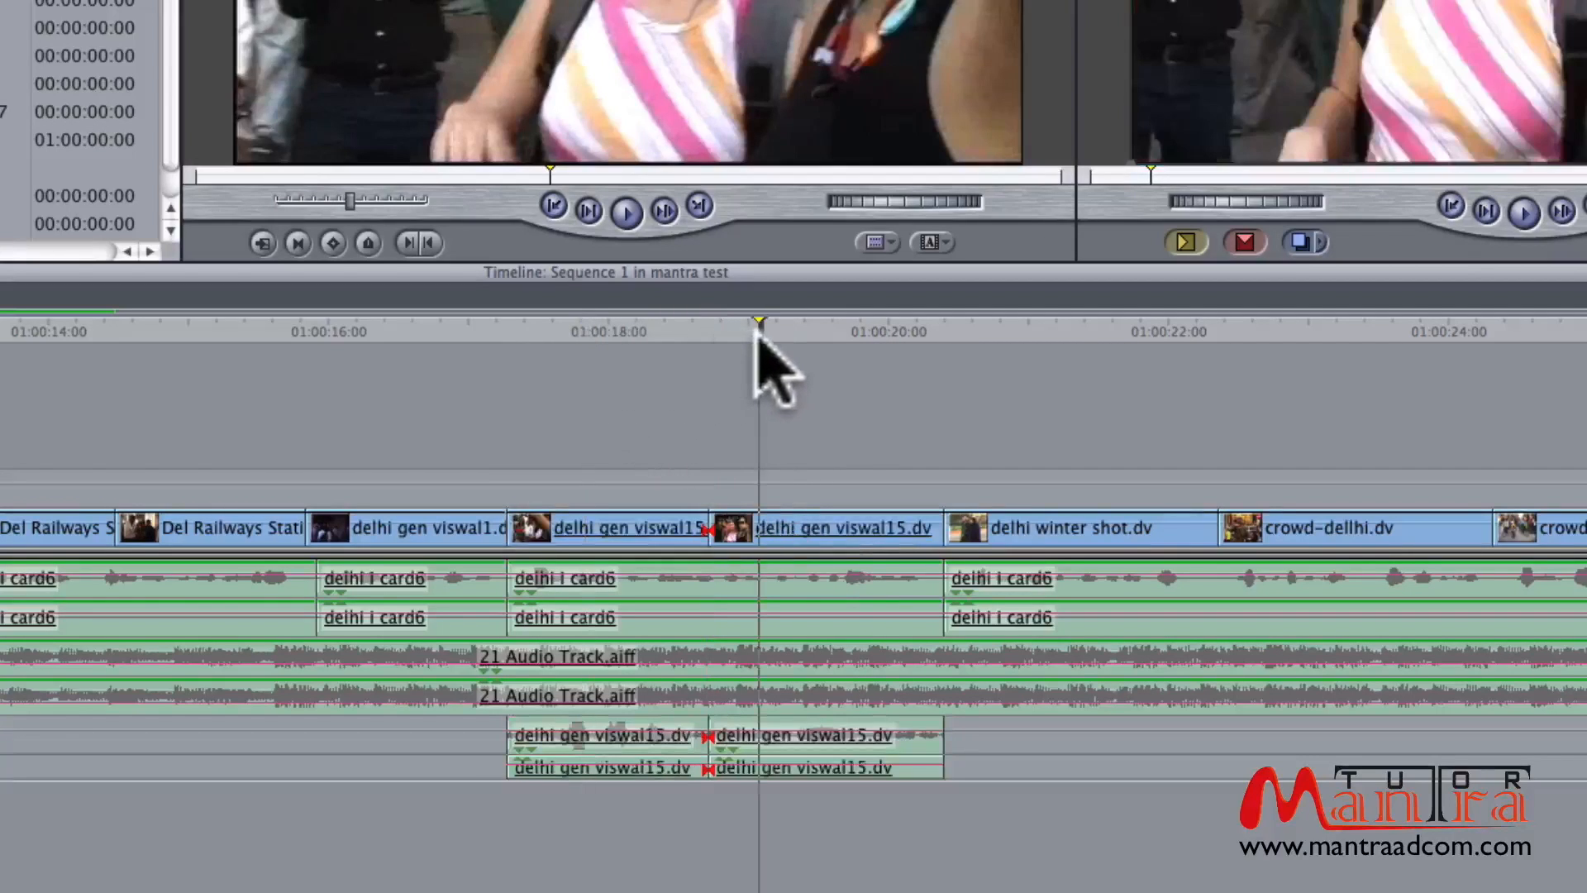
pyautogui.hotkey('ctrl', 'z')
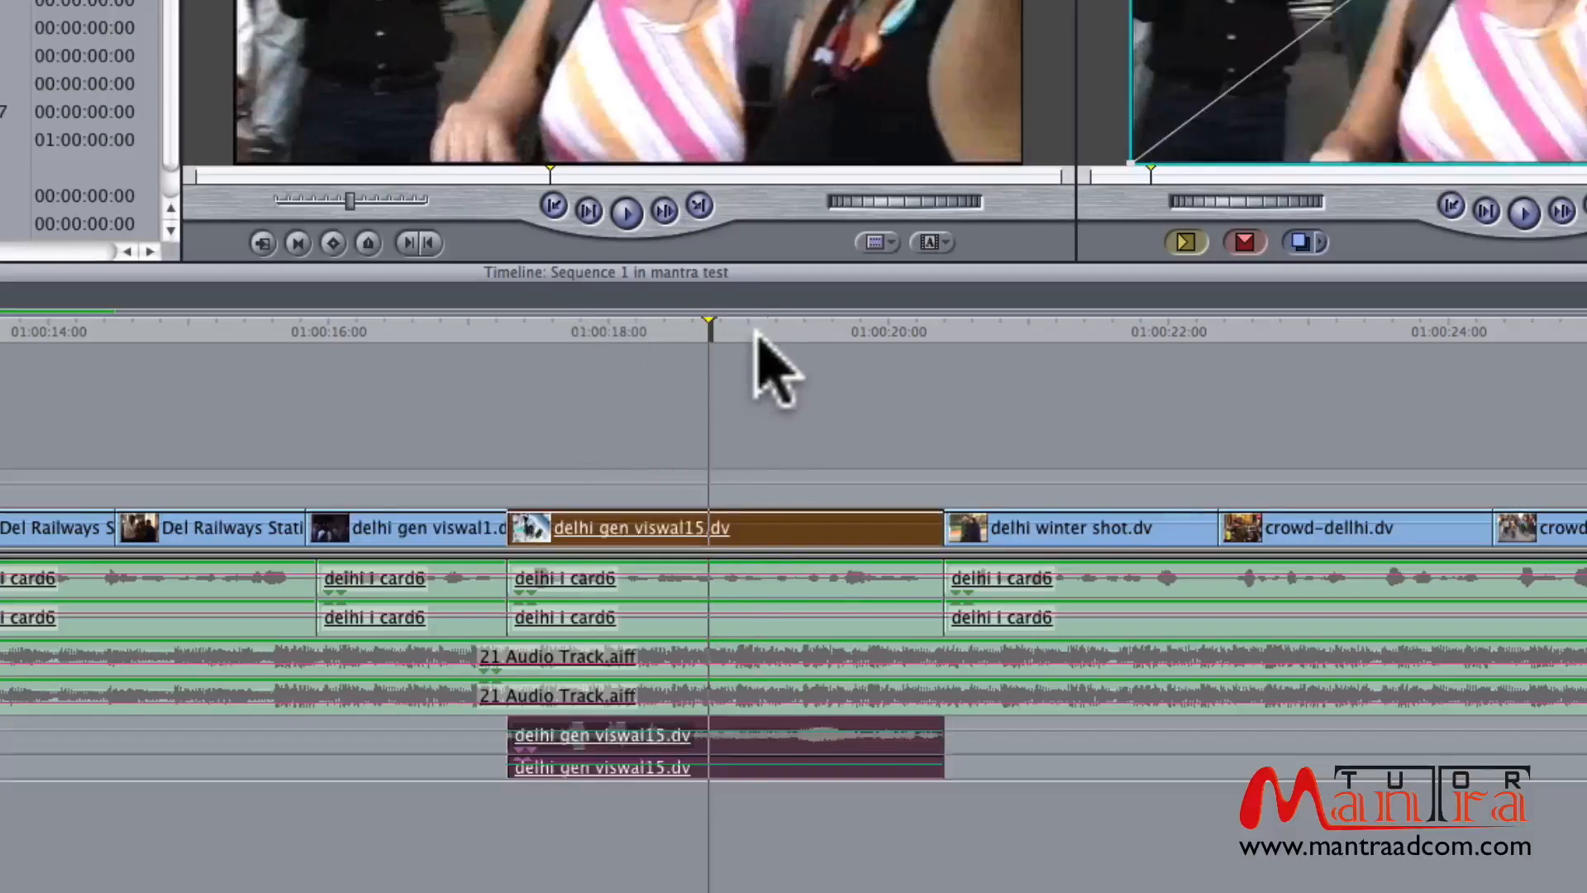
# Mark an Out point at the playhead and replace the clip section before it, matching an earlier frame of the source clip.
pyautogui.press('m')
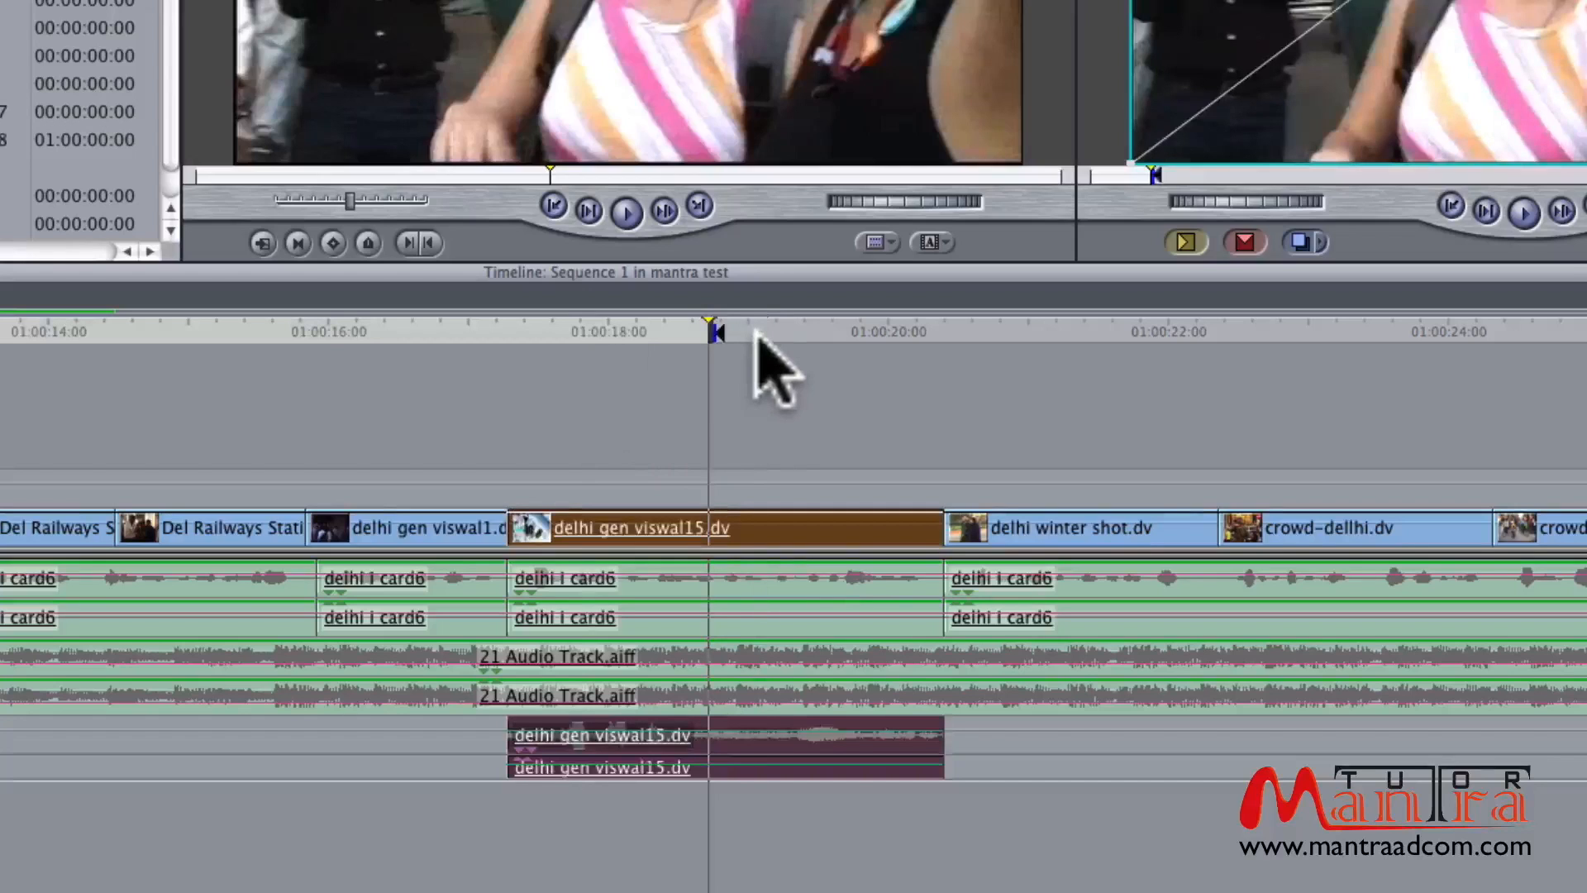
pyautogui.click(756, 172)
pyautogui.click(271, 175)
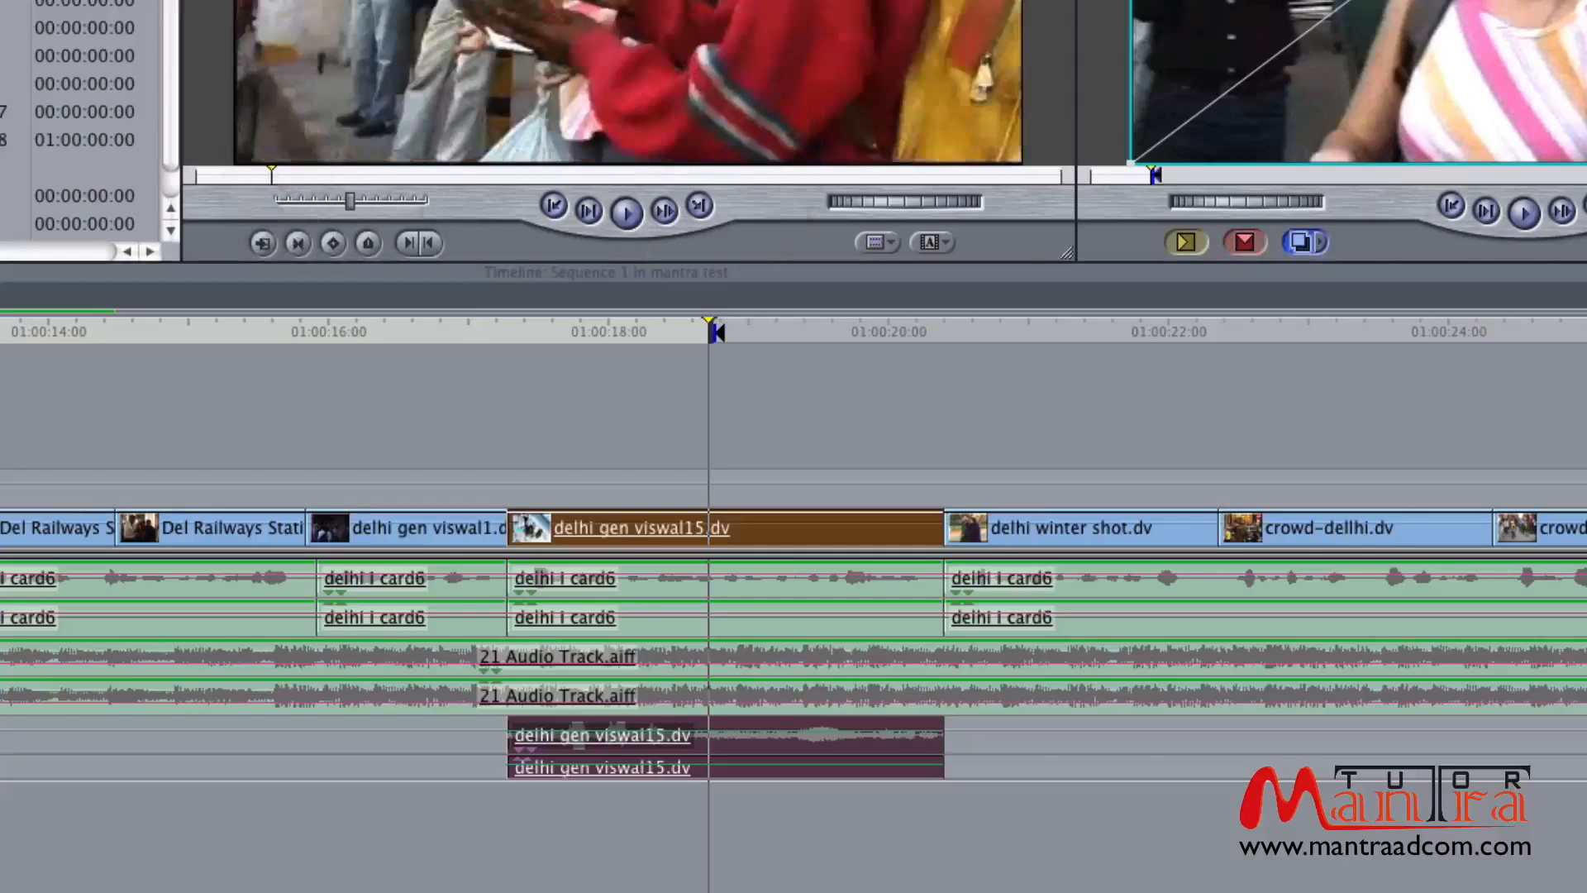
pyautogui.click(1305, 242)
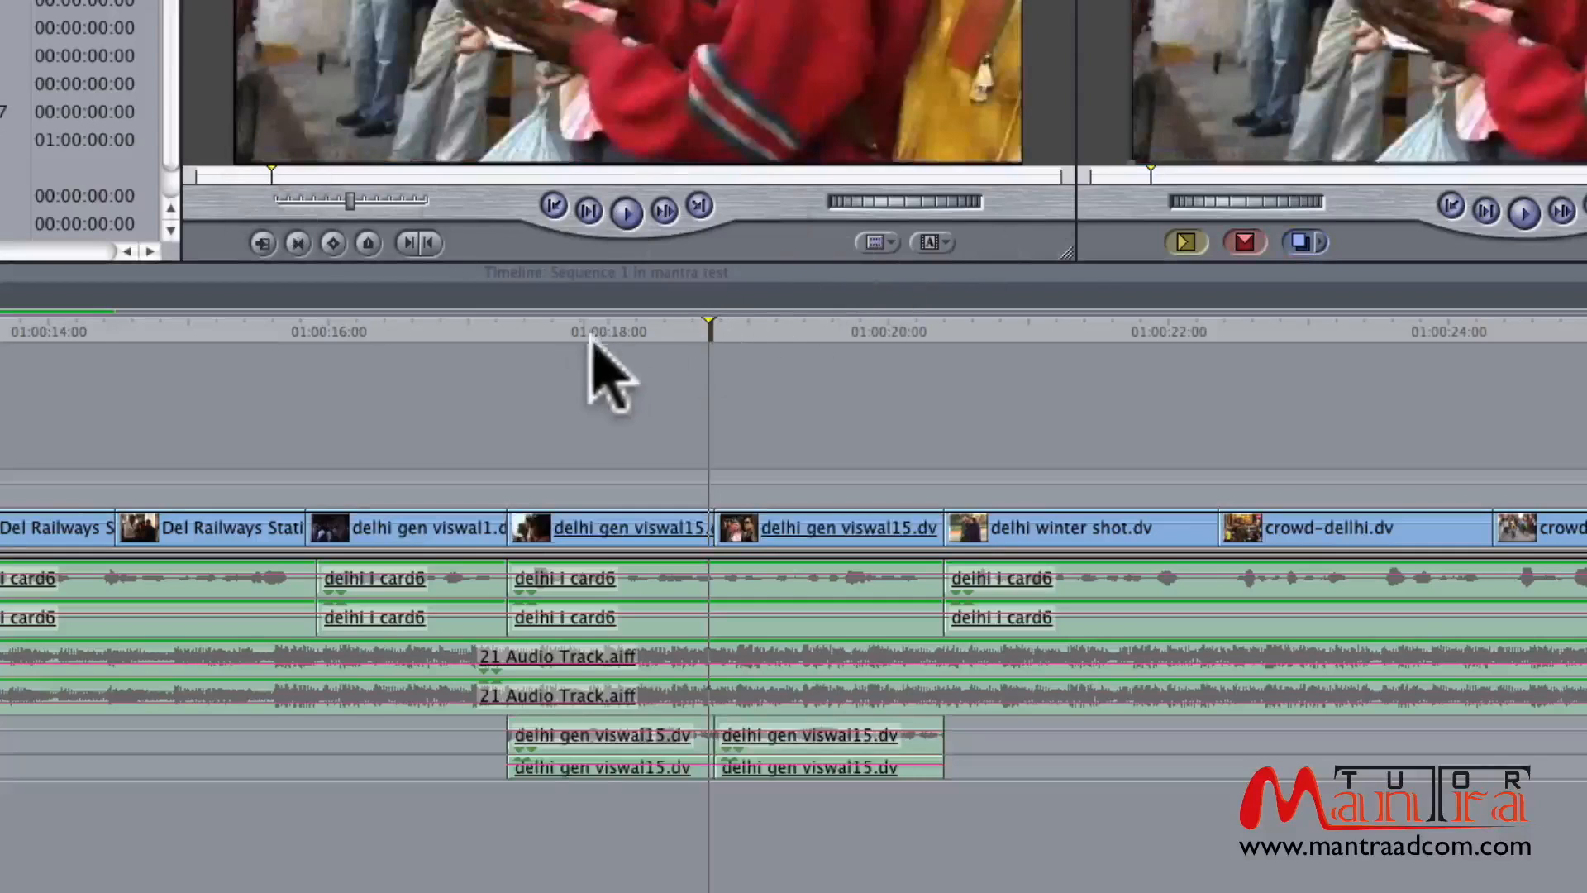
pyautogui.click(552, 331)
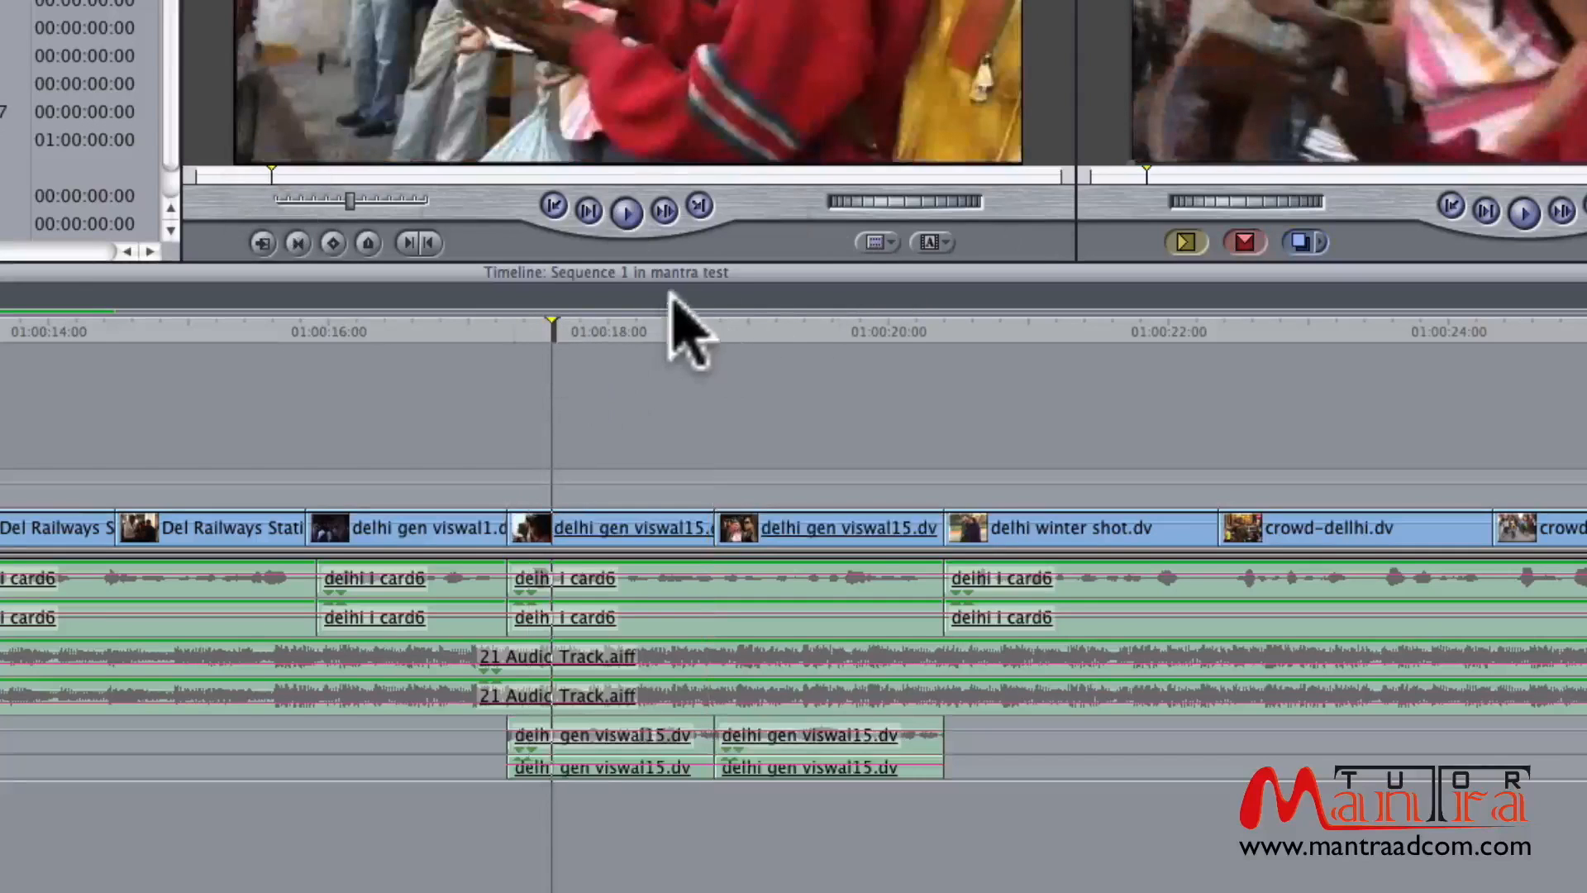